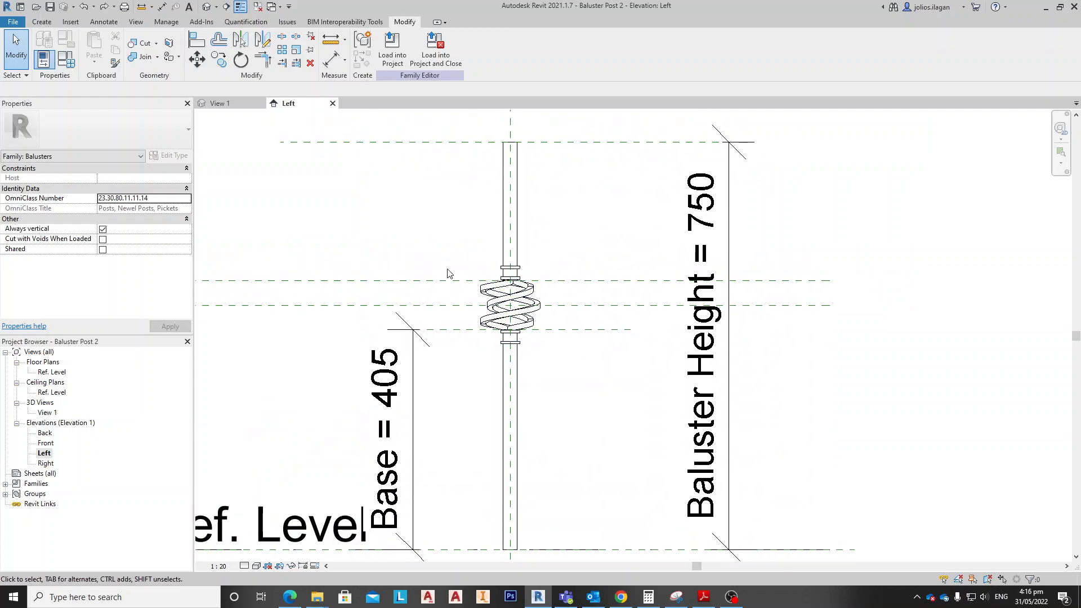
# Examine the baluster post's reference planes and height dimensions in the left elevation, and its twisted form in the 3D view.
pyautogui.press('Escape')
pyautogui.scroll(2, 534, 287)
pyautogui.scroll(-2, 557, 332)
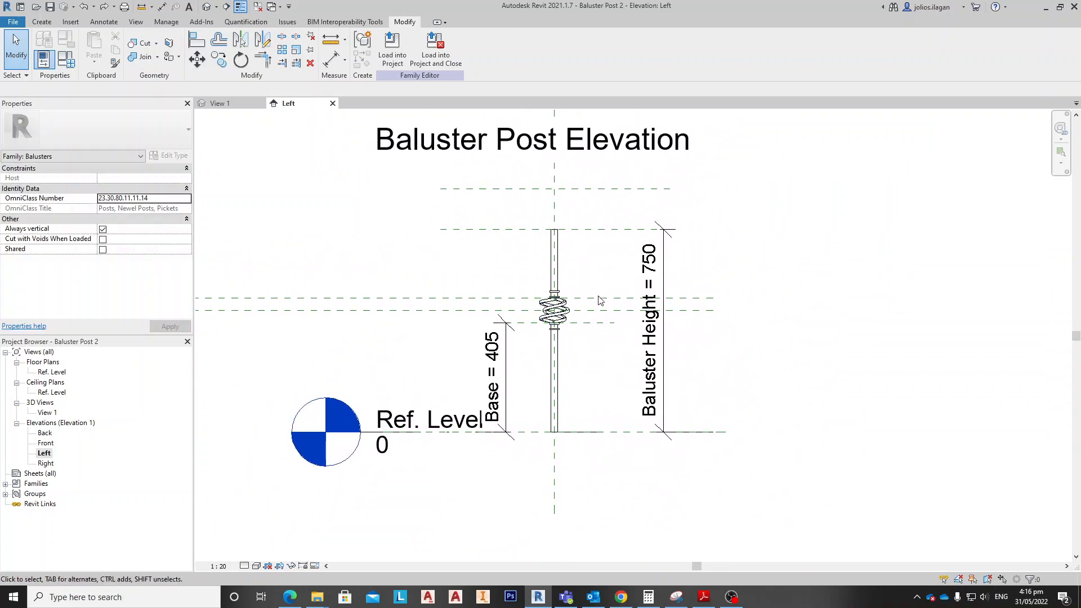
pyautogui.scroll(2, 524, 295)
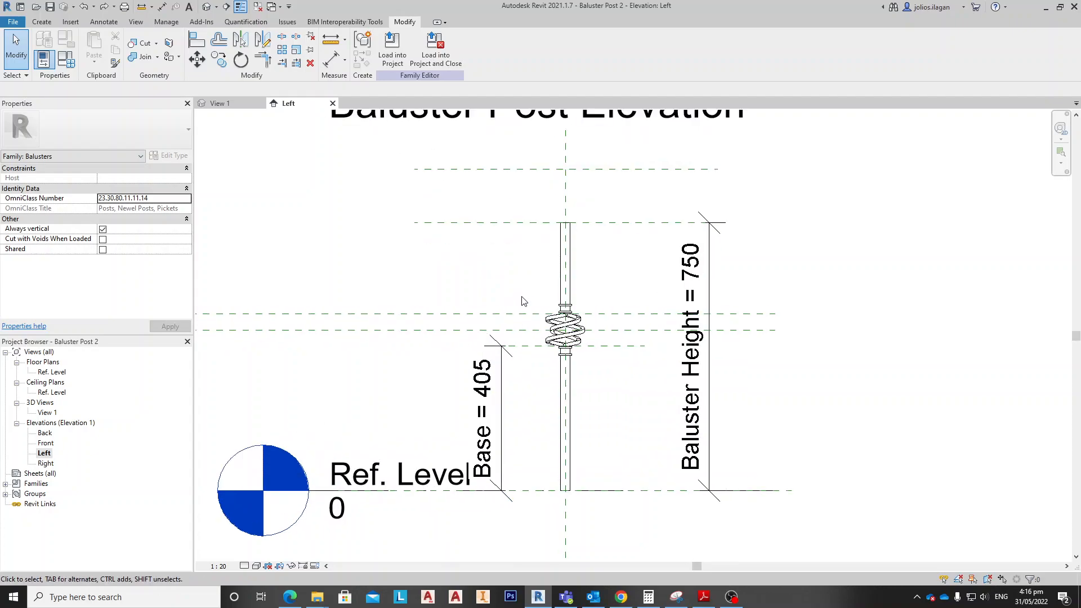
pyautogui.moveTo(490, 311); pyautogui.dragTo(563, 300, button='middle')
pyautogui.moveTo(473, 279)
pyautogui.mouseDown(button='middle')
pyautogui.moveTo(527, 276)
pyautogui.moveTo(415, 265)
pyautogui.mouseUp(button='middle')
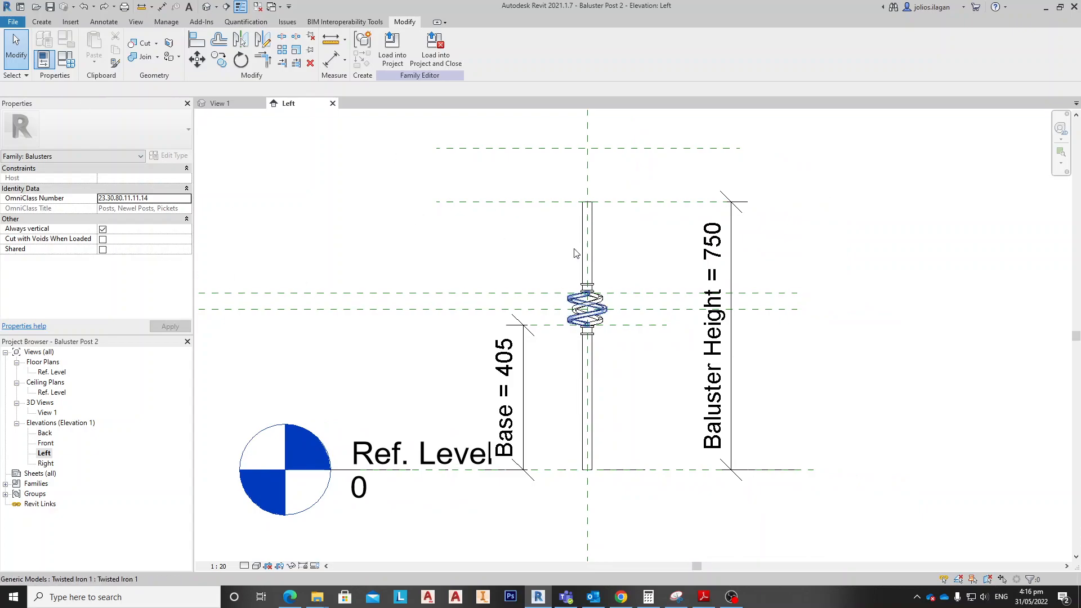
pyautogui.moveTo(523, 266); pyautogui.dragTo(520, 205, button='middle')
pyautogui.scroll(6, 583, 251)
pyautogui.scroll(-5, 586, 307)
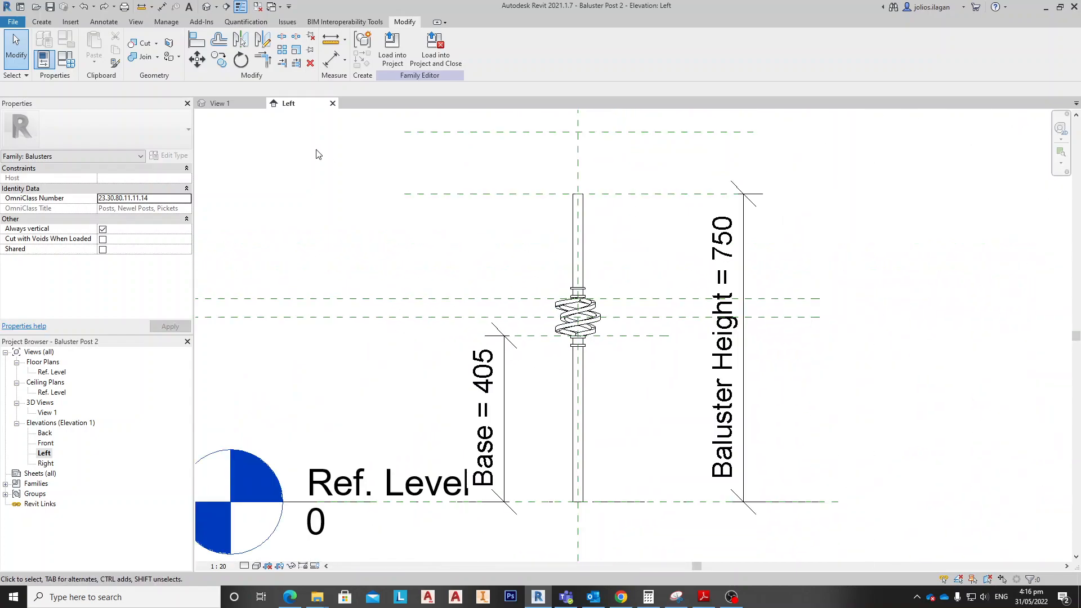
pyautogui.scroll(3, 608, 343)
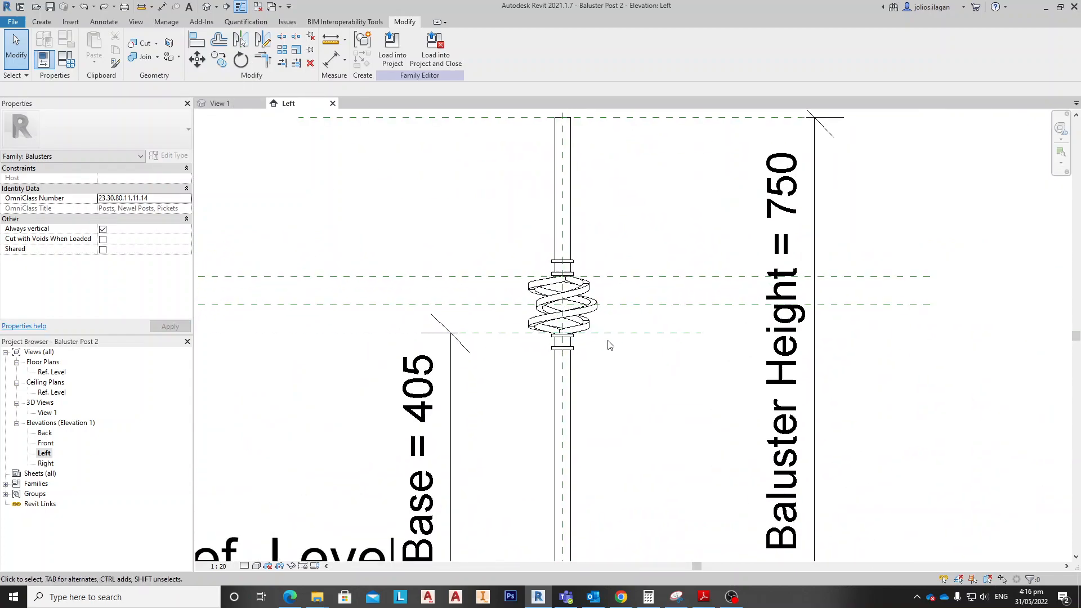
pyautogui.click(218, 104)
pyautogui.keyDown('shift'); pyautogui.moveTo(573, 350); pyautogui.dragTo(491, 324, button='middle'); pyautogui.keyUp('shift')
pyautogui.scroll(-3, 557, 329)
pyautogui.keyDown('shift'); pyautogui.moveTo(644, 346); pyautogui.dragTo(715, 387, button='middle'); pyautogui.keyUp('shift')
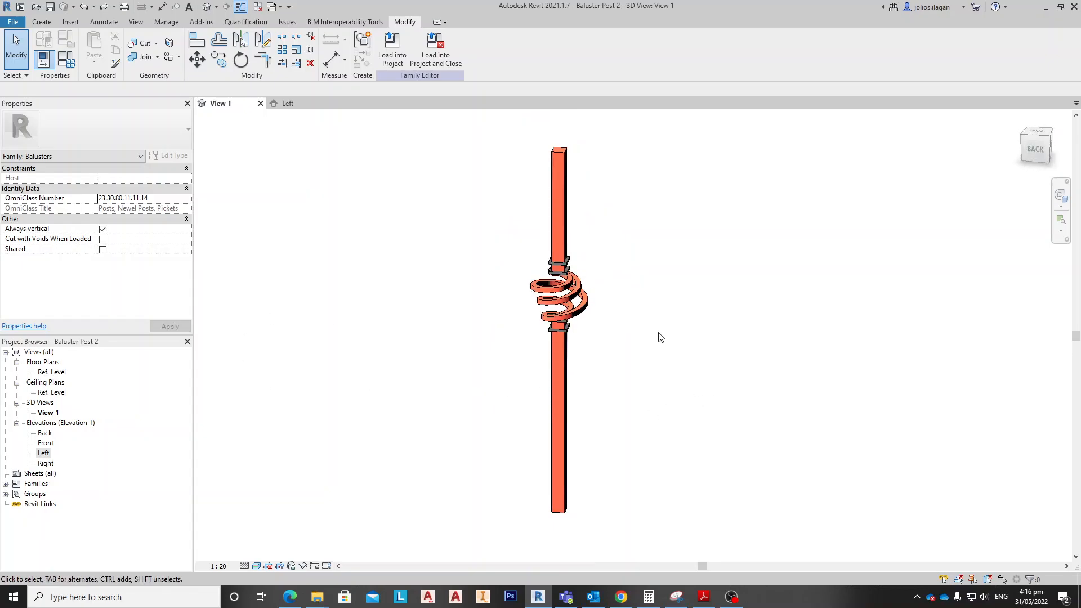
# Create a new project from the Architectural Template.
pyautogui.click(10, 22)
pyautogui.moveTo(67, 67)
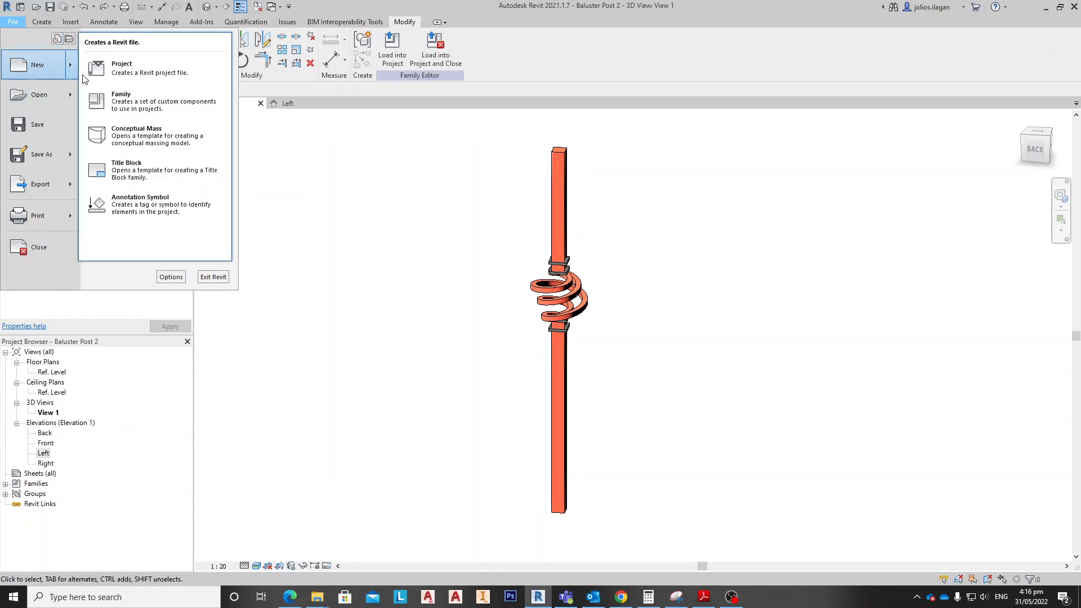
pyautogui.click(138, 66)
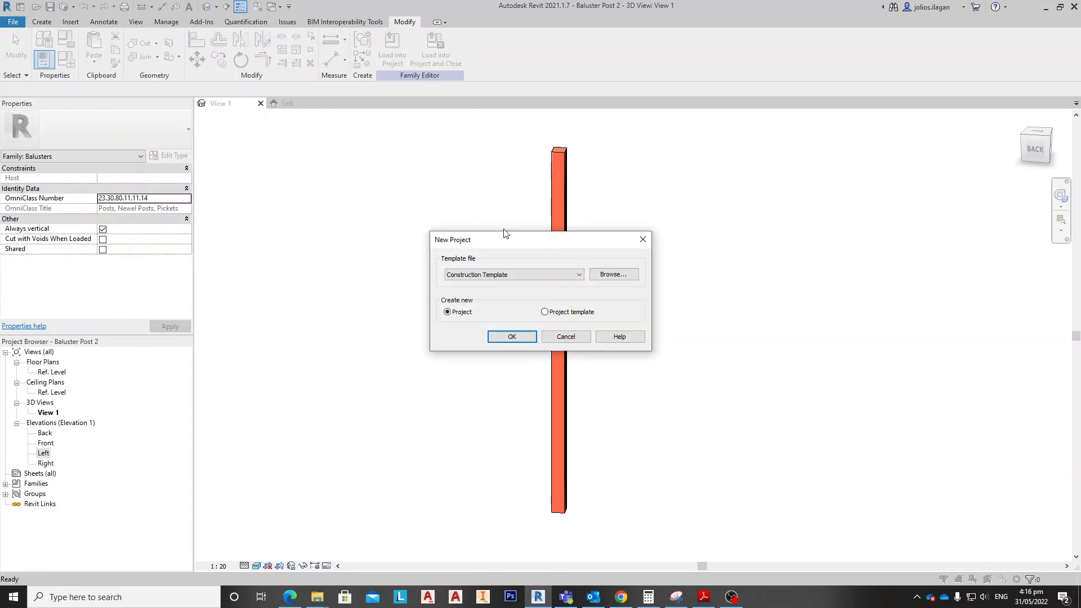
pyautogui.click(522, 276)
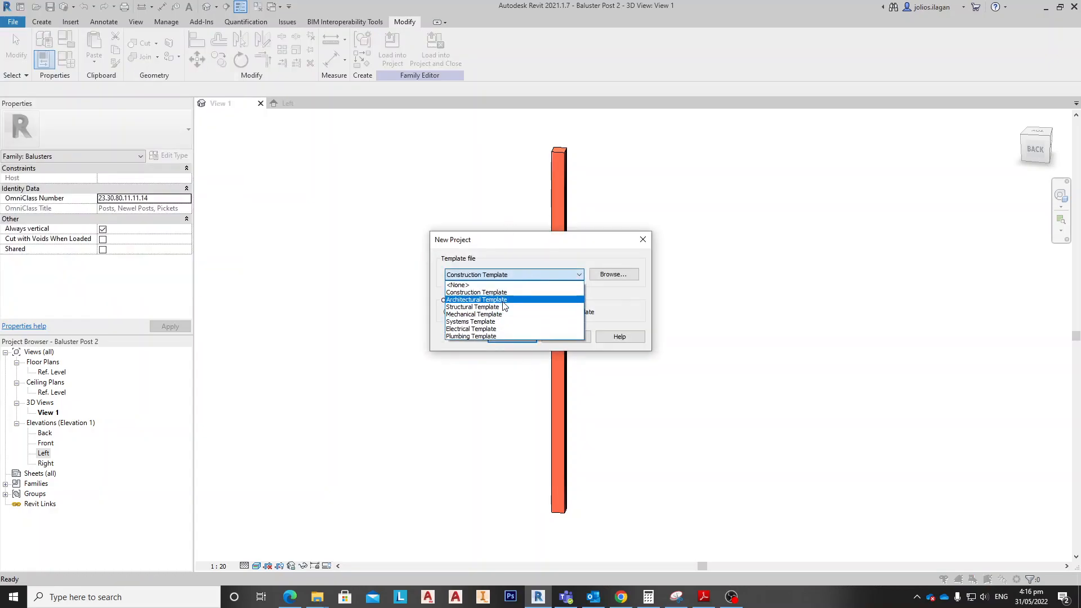
pyautogui.click(503, 302)
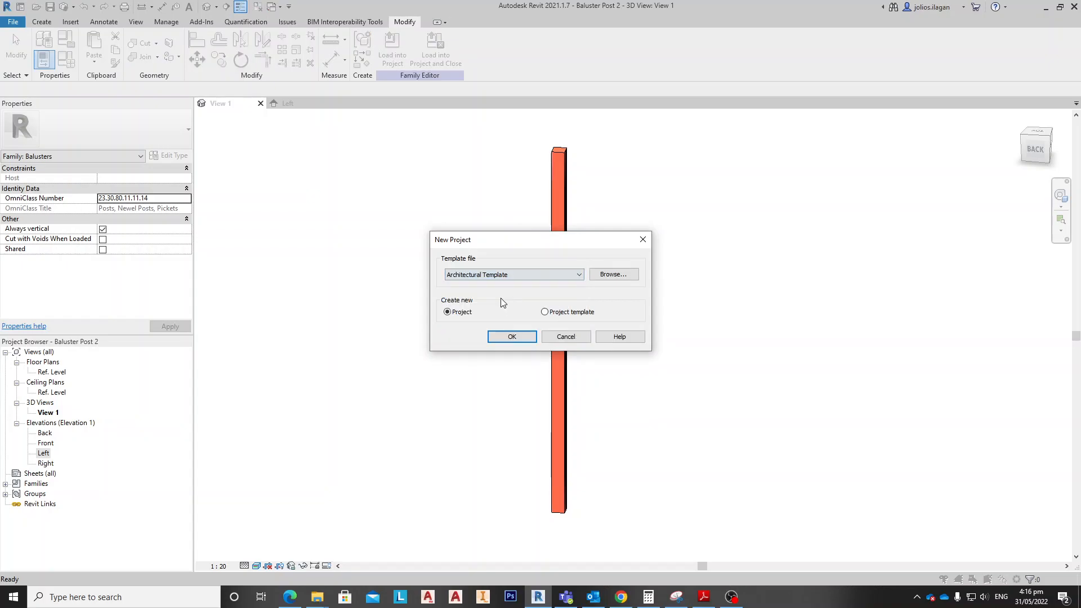
pyautogui.click(510, 336)
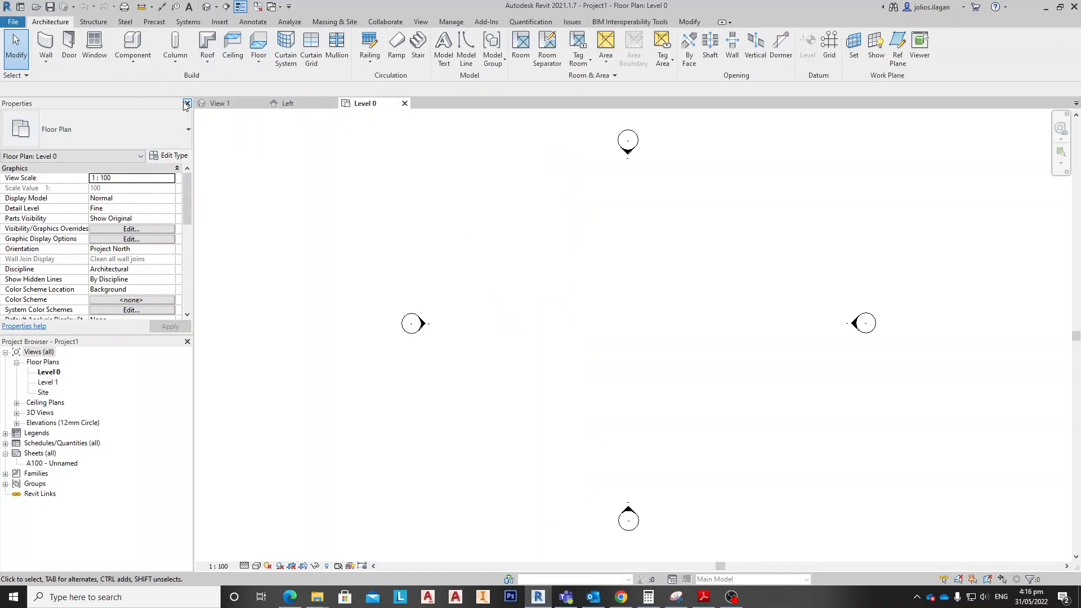
# In the baluster family's 3D view, assign the material Steel, Paint Finish, Red to the four square collars around the twisted section.
pyautogui.click(219, 103)
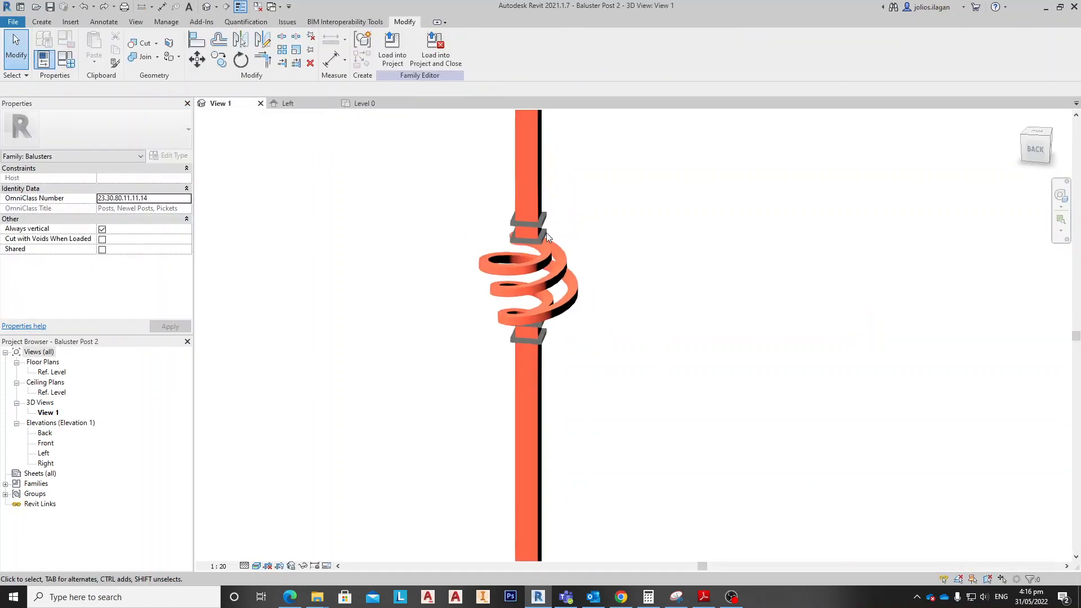
pyautogui.scroll(3, 551, 236)
pyautogui.click(527, 212)
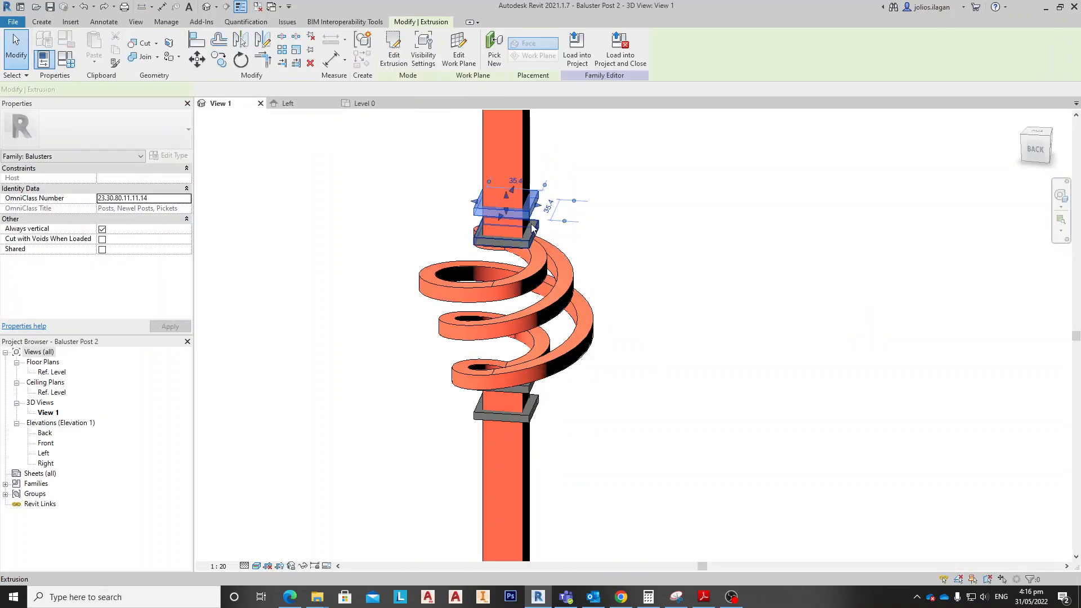
pyautogui.keyDown('ctrl'); pyautogui.click(536, 404); pyautogui.keyUp('ctrl')
pyautogui.keyDown('ctrl'); pyautogui.click(533, 392); pyautogui.keyUp('ctrl')
pyautogui.click(142, 251)
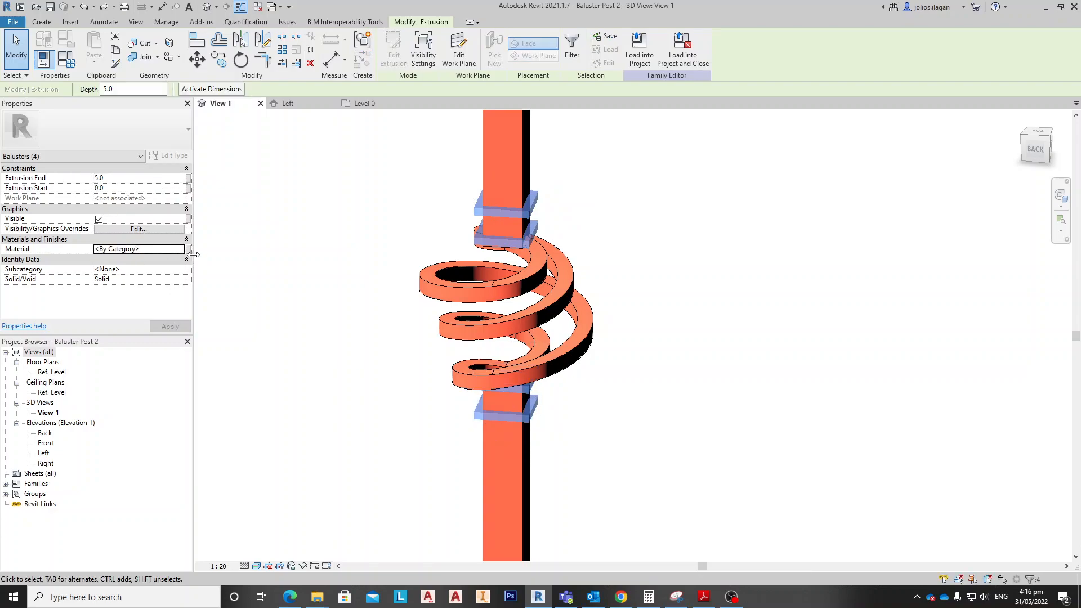
pyautogui.click(181, 249)
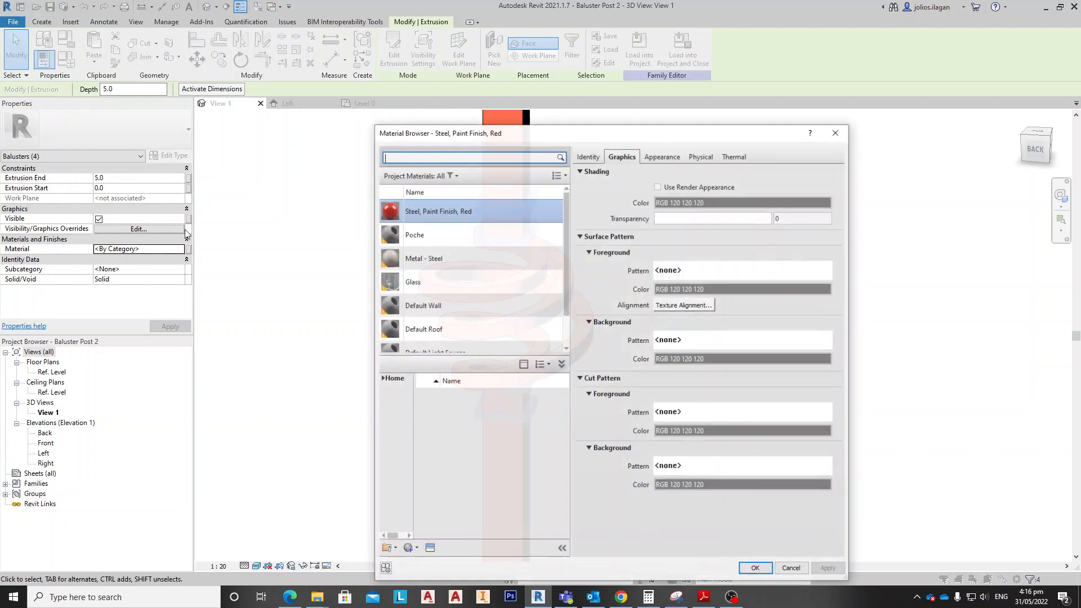
pyautogui.doubleClick(515, 203)
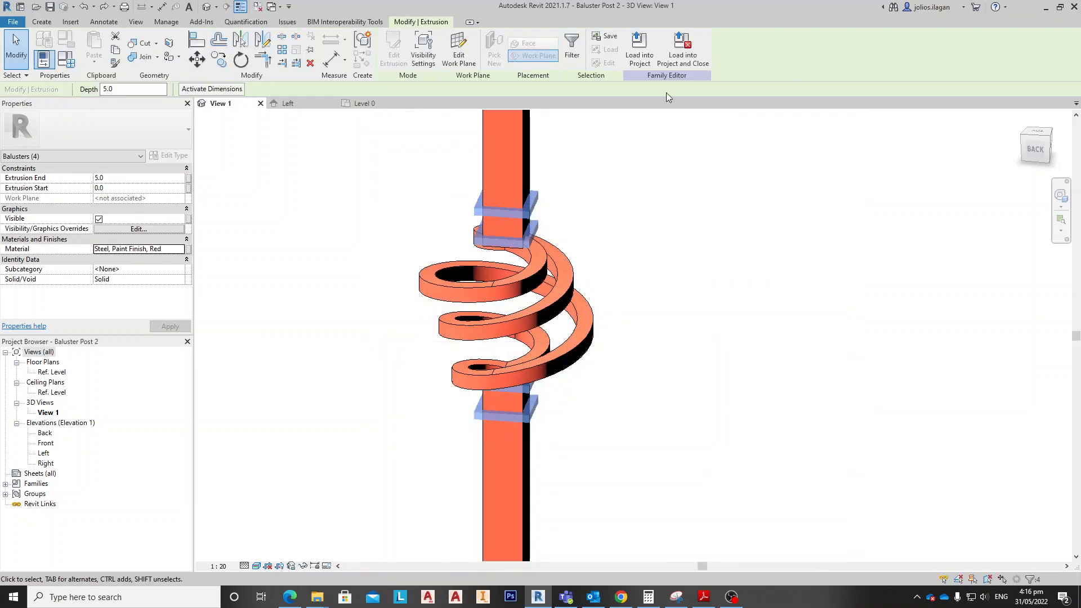
pyautogui.click(246, 231)
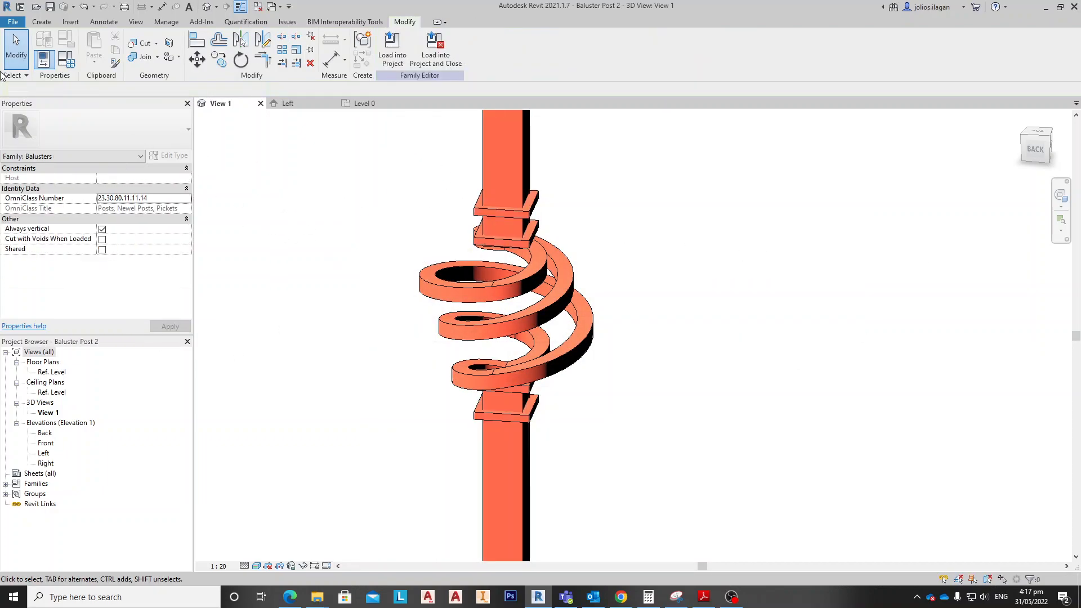
# Save the baluster family and load it into the new project.
pyautogui.click(50, 8)
pyautogui.click(392, 51)
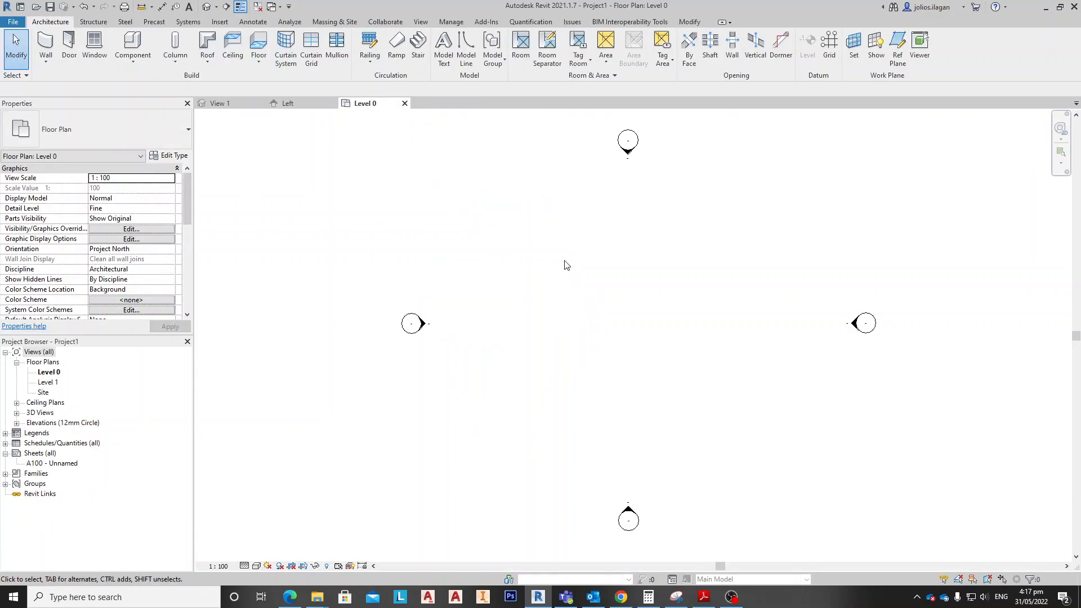
# Sketch an L-shaped railing path about 9400 mm long in total on Level 0 and finish the railing.
pyautogui.click(371, 60)
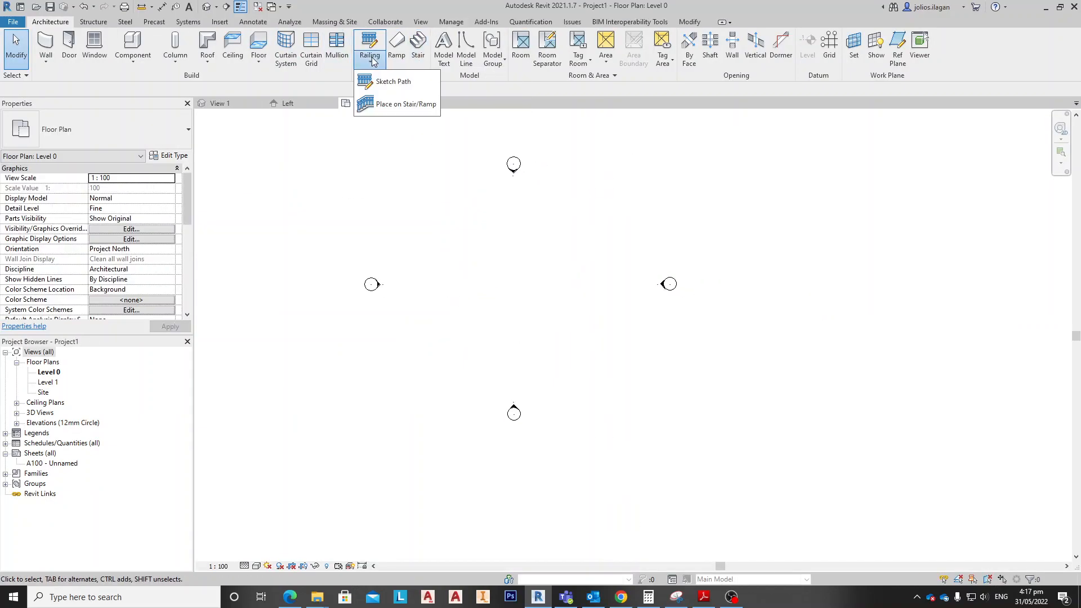
pyautogui.click(386, 87)
pyautogui.click(466, 279)
pyautogui.click(523, 278)
pyautogui.click(524, 279)
pyautogui.scroll(3, 521, 276)
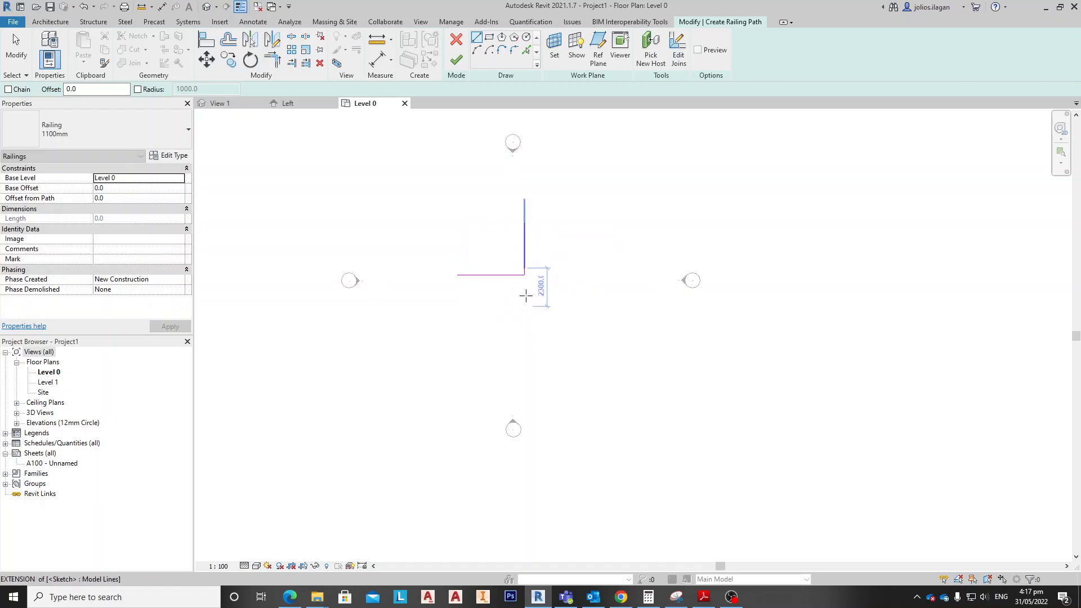
pyautogui.click(457, 60)
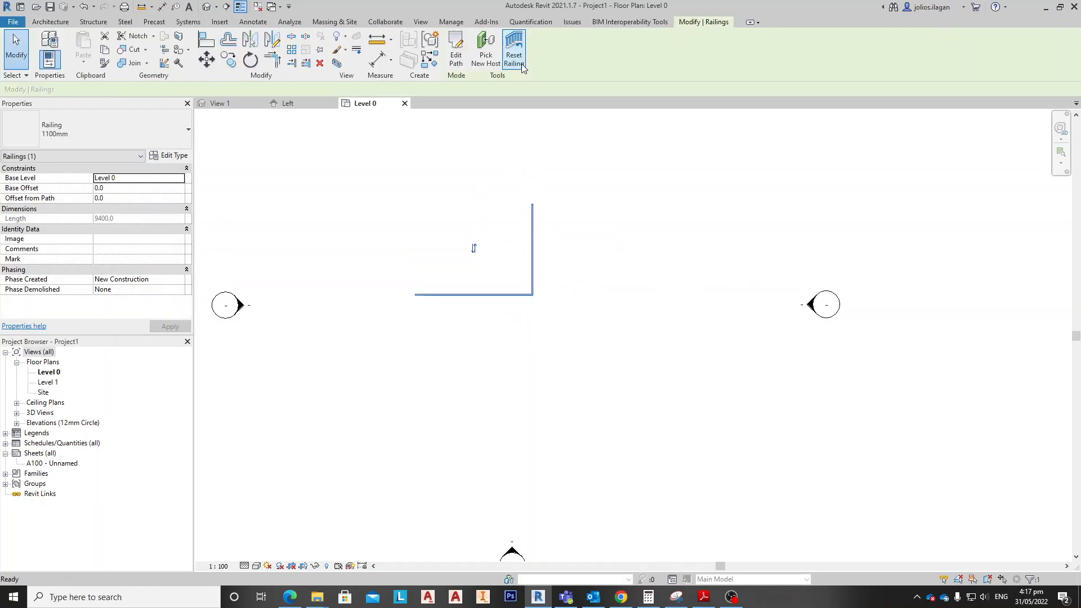
# Show the railing in the default 3D view and duplicate its 1100mm type as Sample 1.
pyautogui.click(207, 6)
pyautogui.keyDown('shift'); pyautogui.moveTo(607, 339); pyautogui.dragTo(490, 265, button='middle'); pyautogui.keyUp('shift')
pyautogui.click(489, 262)
pyautogui.keyDown('shift'); pyautogui.moveTo(547, 342); pyautogui.dragTo(661, 311, button='middle'); pyautogui.keyUp('shift')
pyautogui.keyDown('shift'); pyautogui.moveTo(562, 319); pyautogui.dragTo(518, 394, button='middle'); pyautogui.keyUp('shift')
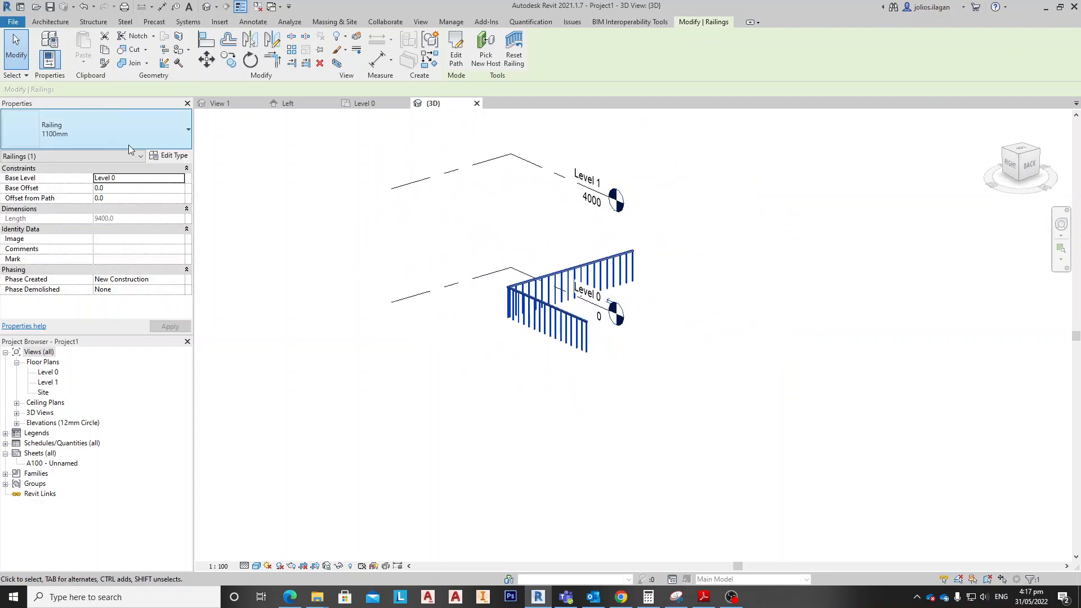
pyautogui.click(171, 156)
pyautogui.click(1039, 64)
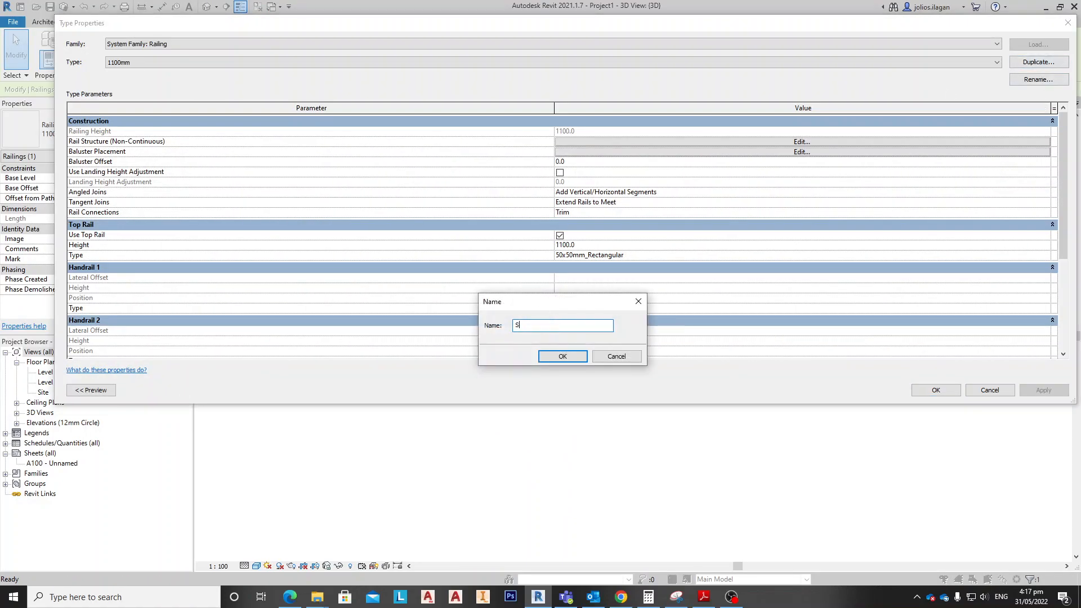
pyautogui.write('Sample 1')
pyautogui.click(556, 357)
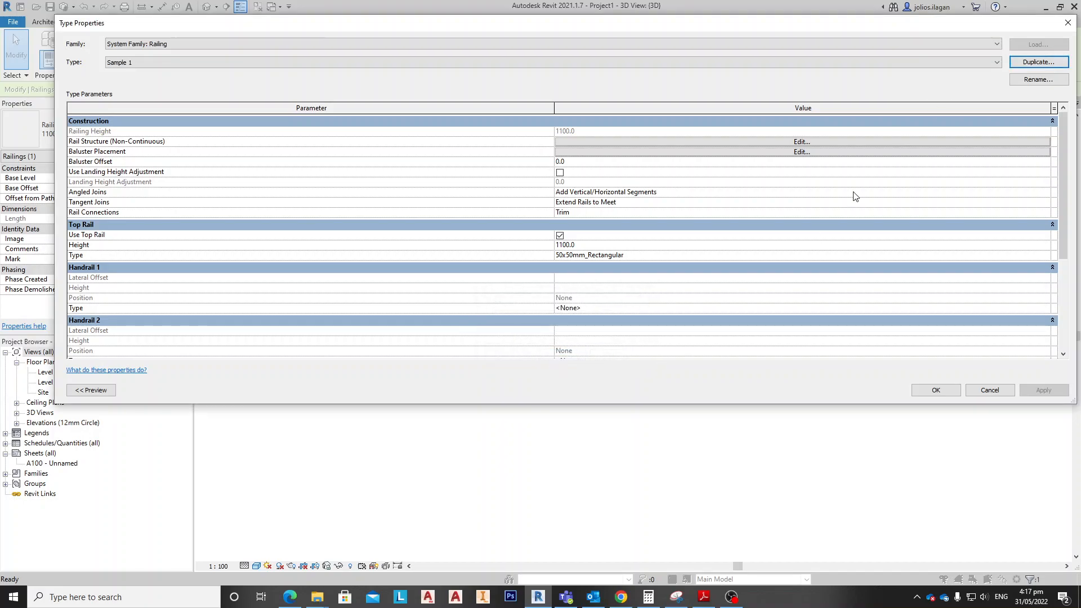
# In the Sample 1 baluster placement, set the regular baluster to Baluster Post 2 with a distance from previous of 400.
pyautogui.click(803, 152)
pyautogui.moveTo(415, 34); pyautogui.dragTo(434, 32)
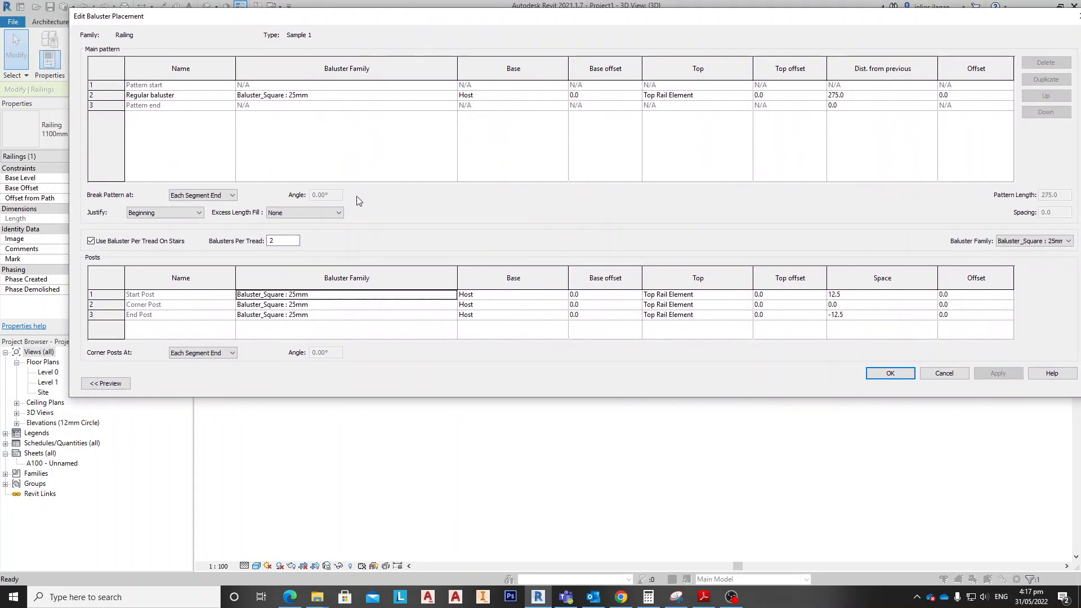
pyautogui.click(411, 95)
pyautogui.click(452, 95)
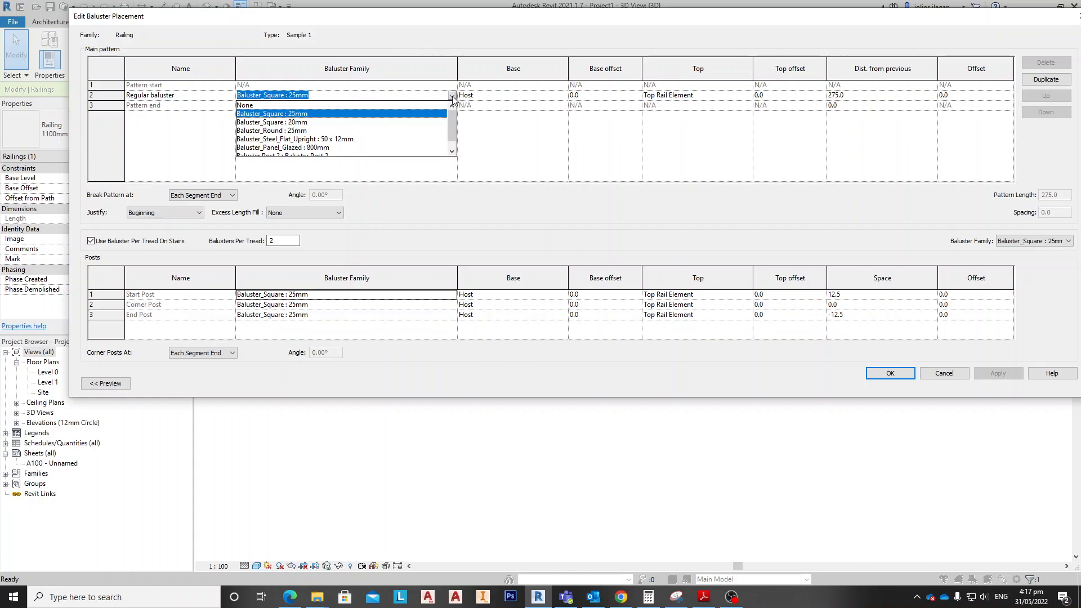
pyautogui.scroll(-1, 345, 138)
pyautogui.click(344, 149)
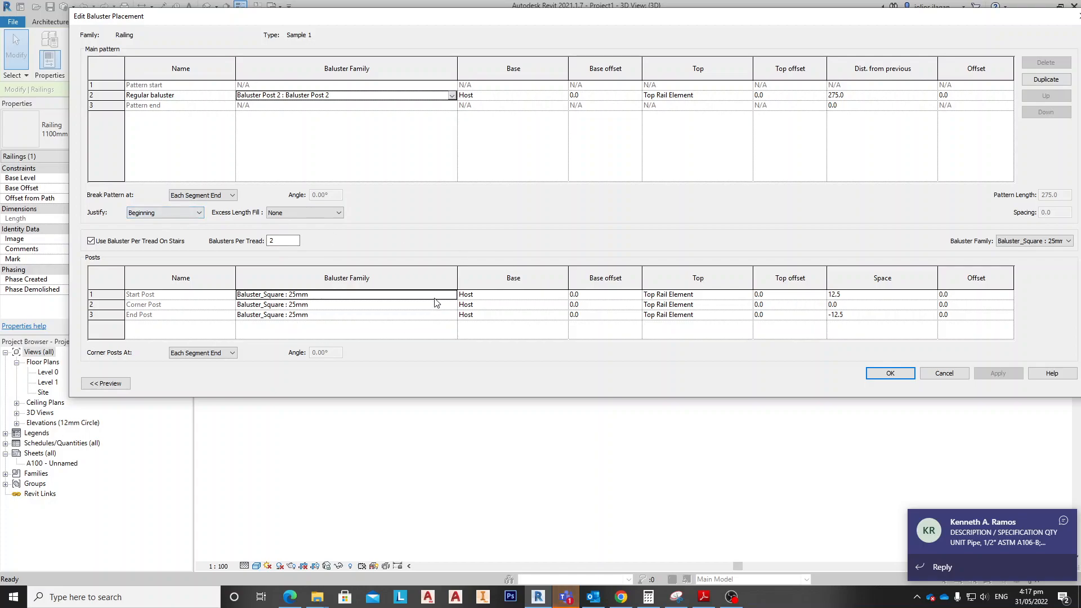
pyautogui.click(878, 94)
pyautogui.write('400')
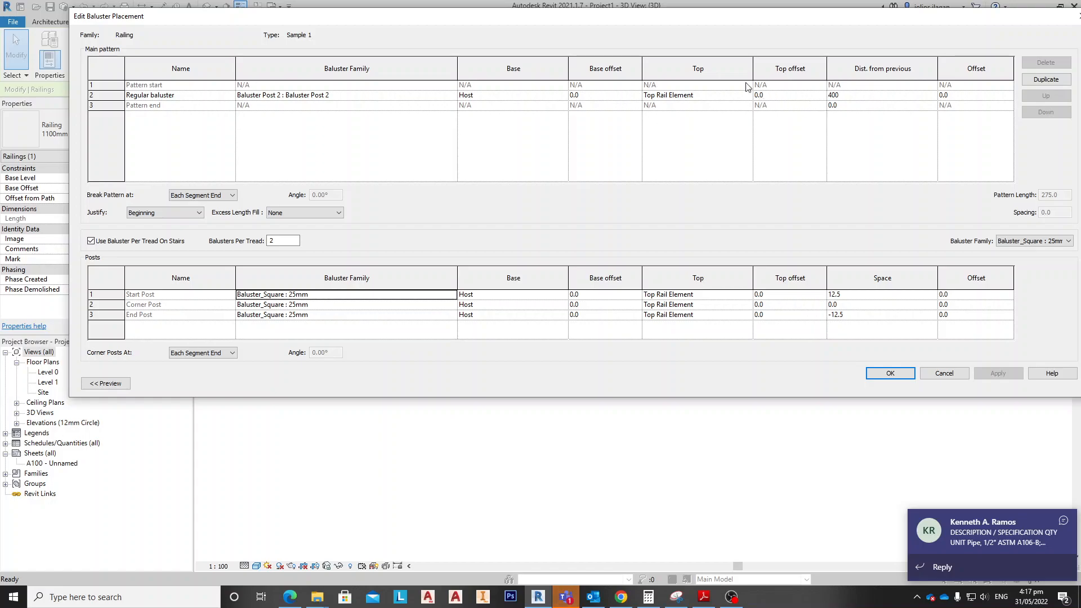
# Set the regular baluster's top reference to Host with a top offset of 1100.
pyautogui.click(717, 96)
pyautogui.click(748, 96)
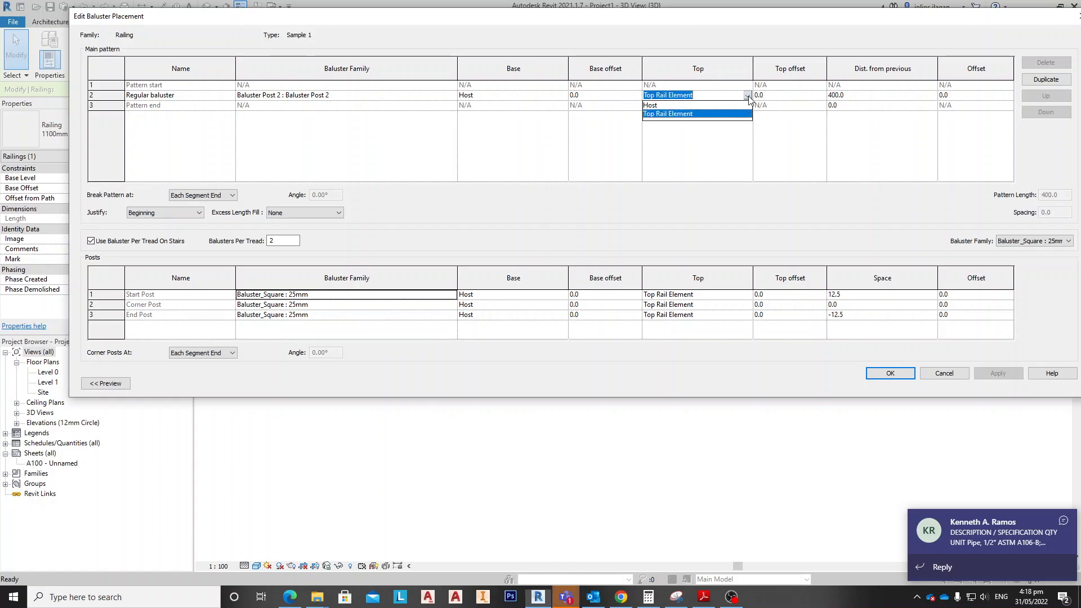
pyautogui.click(676, 105)
pyautogui.click(800, 95)
pyautogui.write('11')
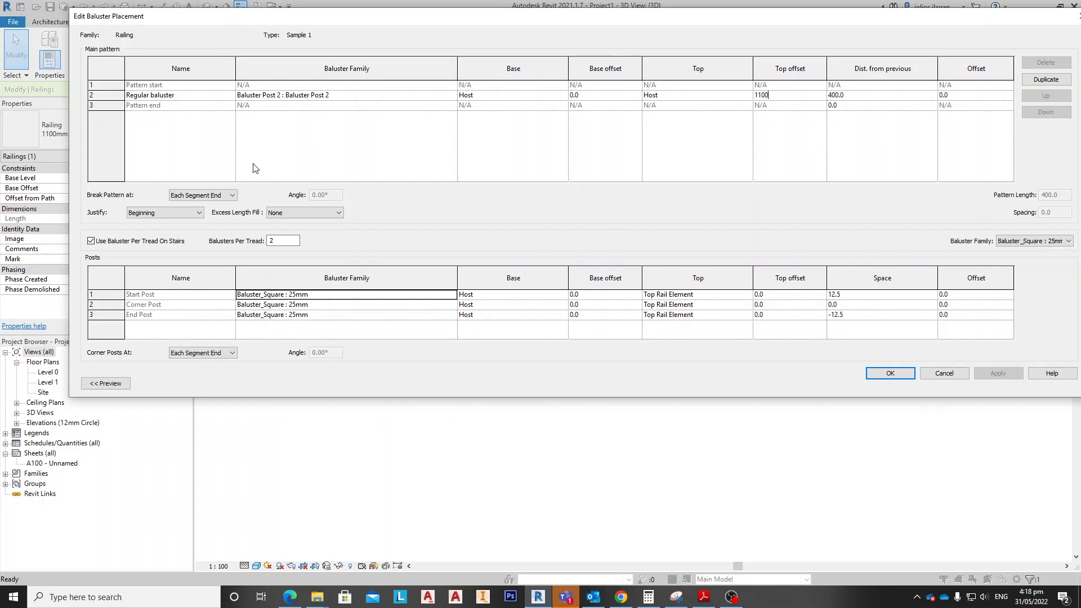
# Show the railing preview beside the baluster settings, apply the placement changes and inspect the twisted balusters.
pyautogui.moveTo(67, 272); pyautogui.dragTo(625, 274)
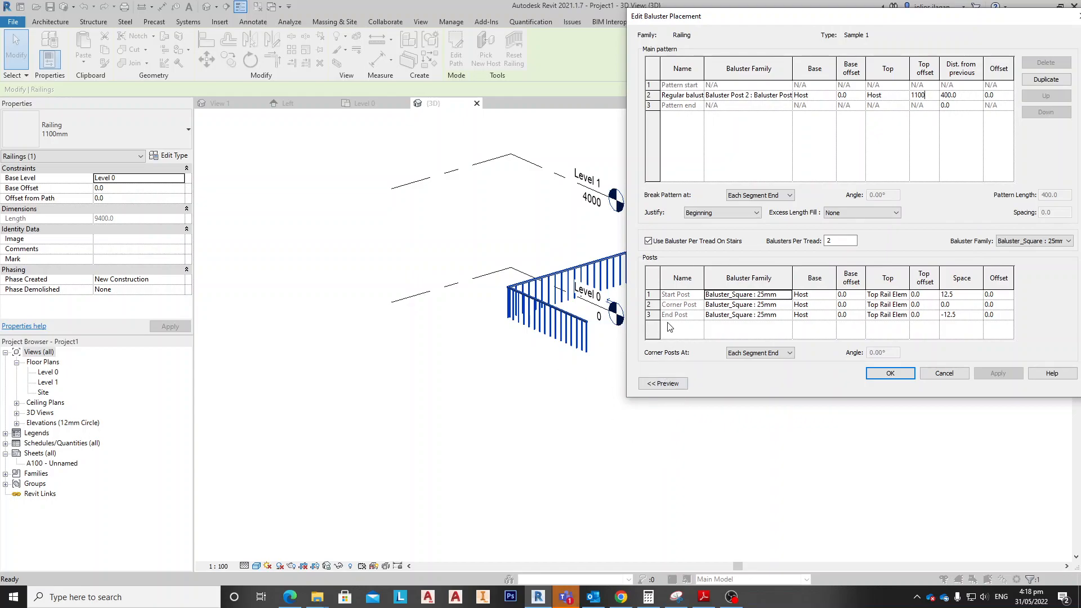
pyautogui.click(662, 384)
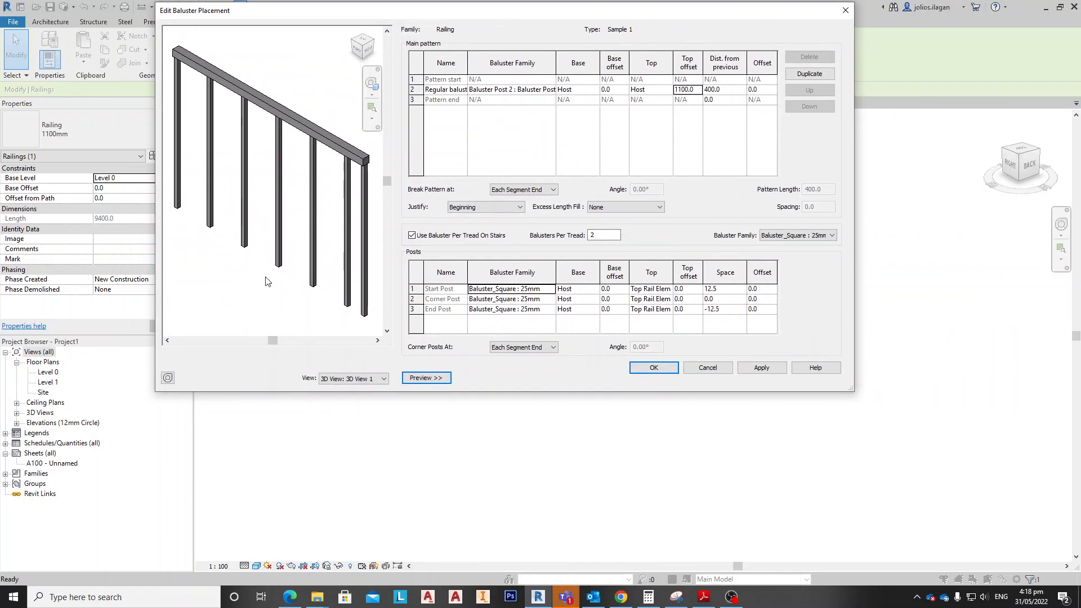
pyautogui.click(763, 369)
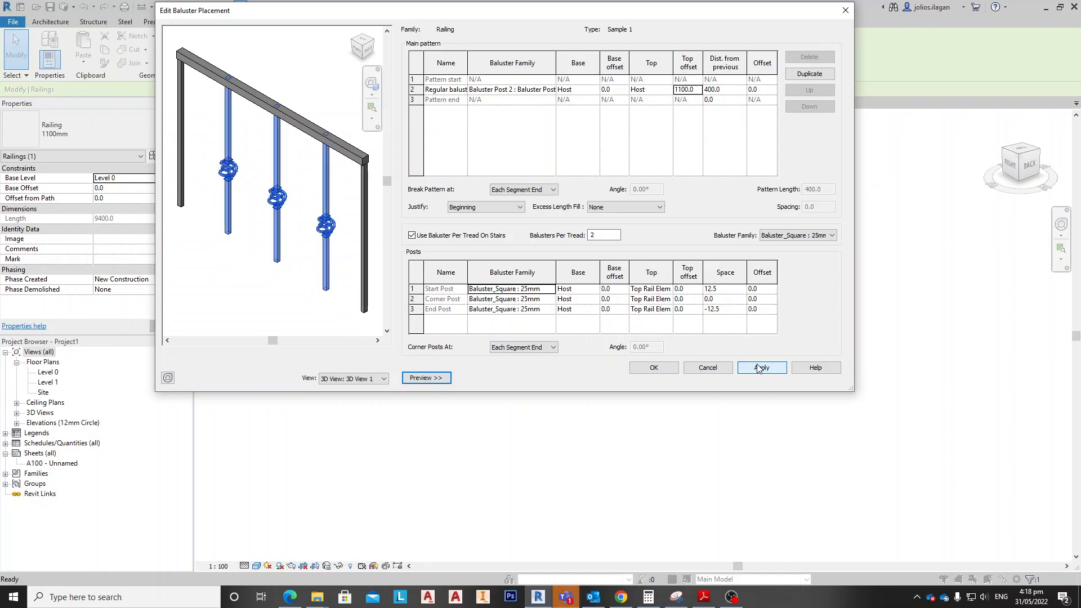
pyautogui.scroll(1, 254, 227)
pyautogui.scroll(-1, 301, 231)
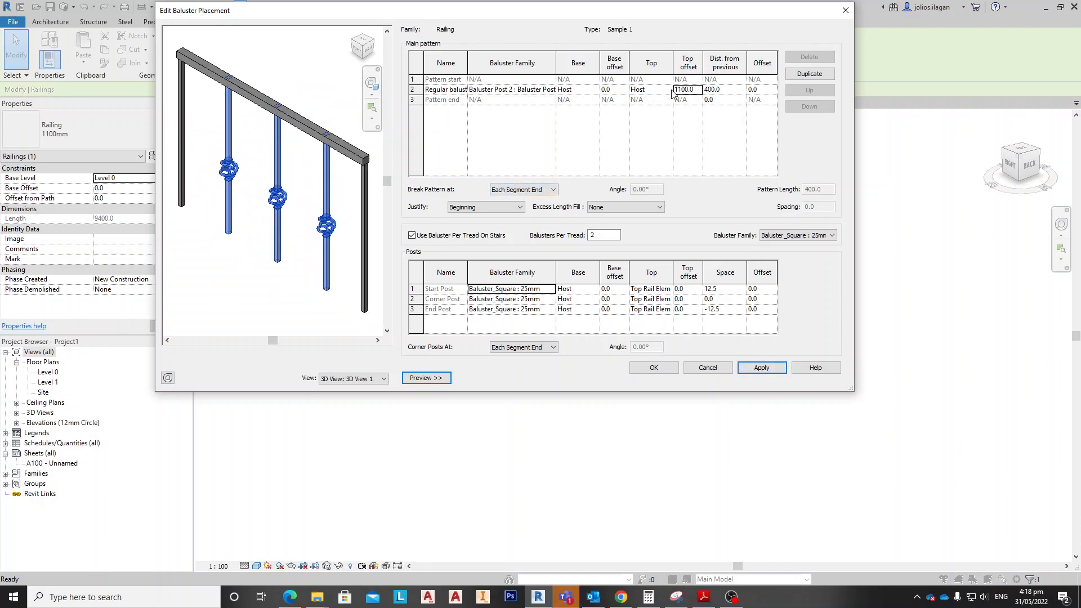
pyautogui.scroll(2, 300, 274)
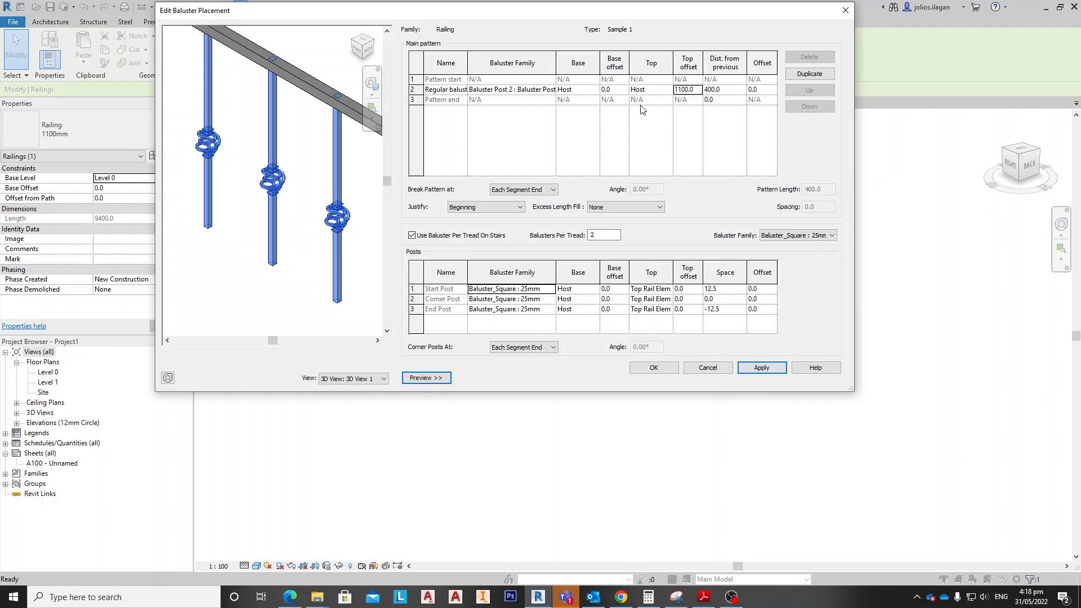
# Set the regular baluster's top offset to 1050 and apply the change.
pyautogui.click(695, 89)
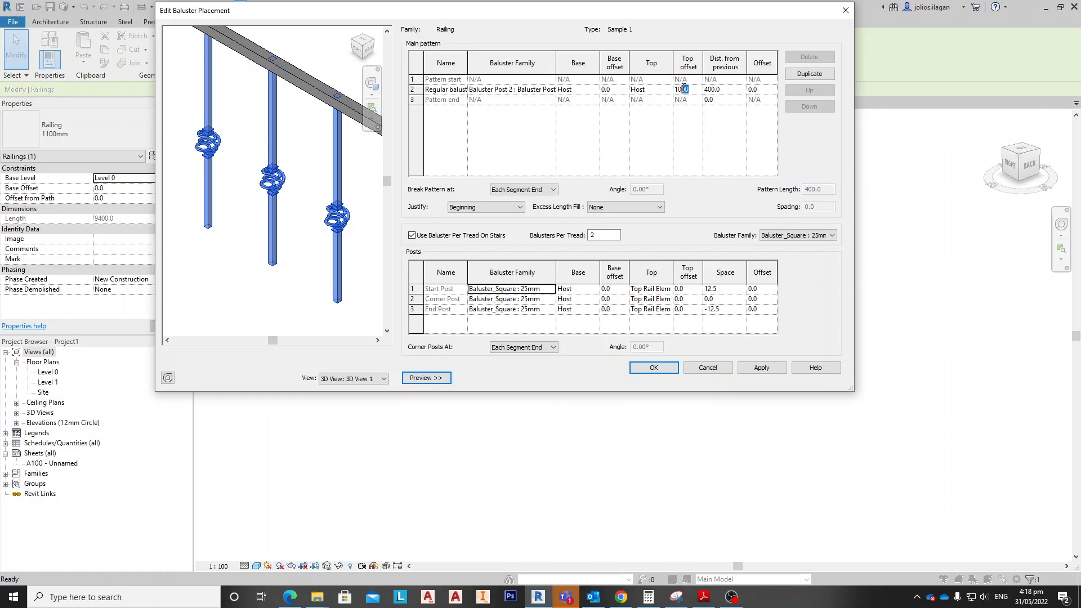
pyautogui.click(742, 368)
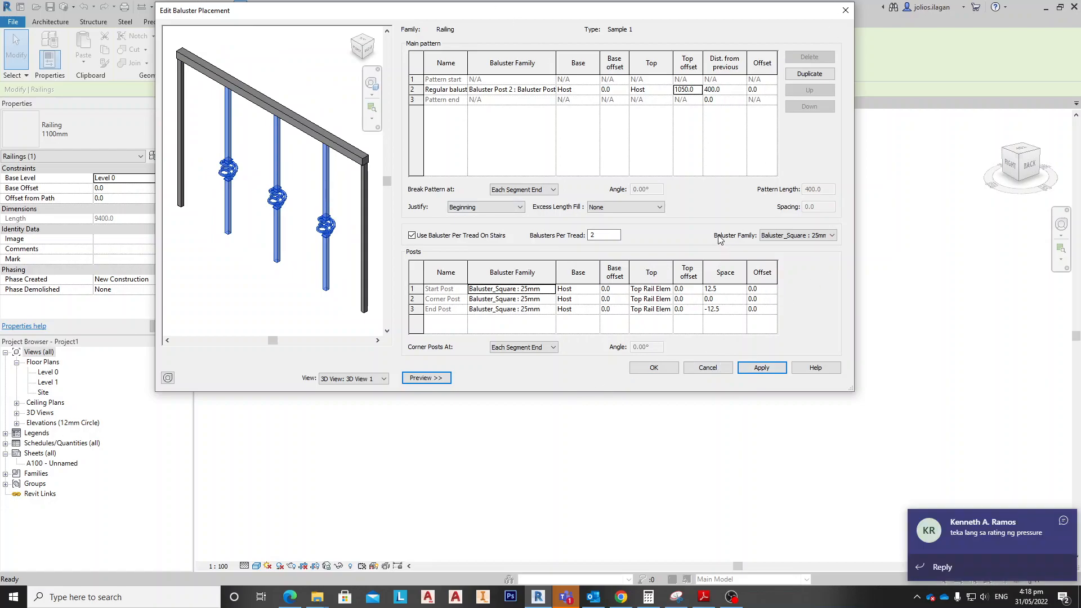
# Assign the Baluster Post 2 family to the start, corner and end posts.
pyautogui.click(548, 290)
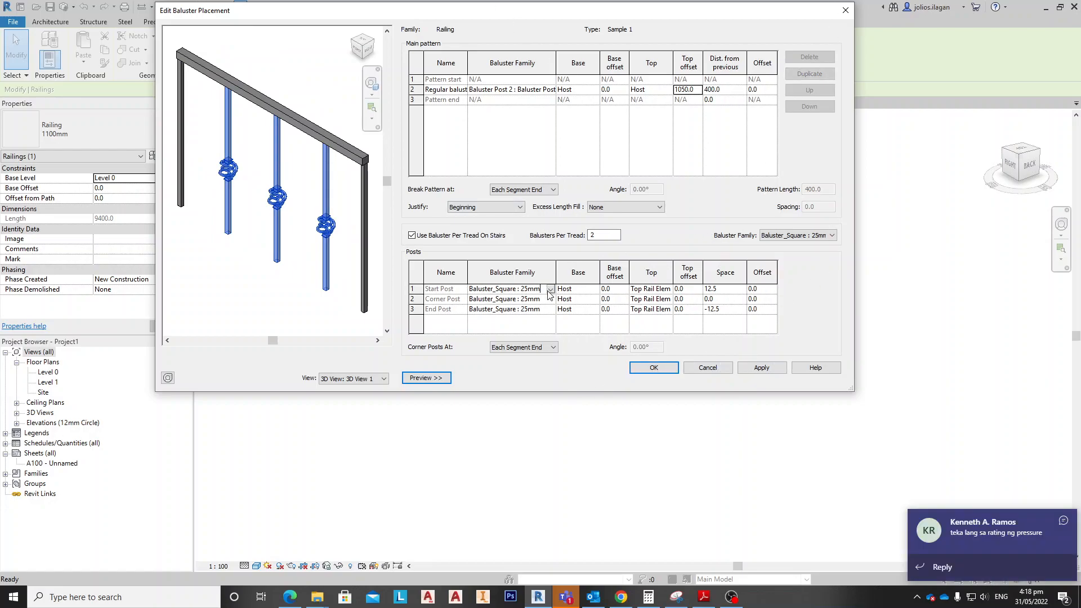
pyautogui.click(550, 289)
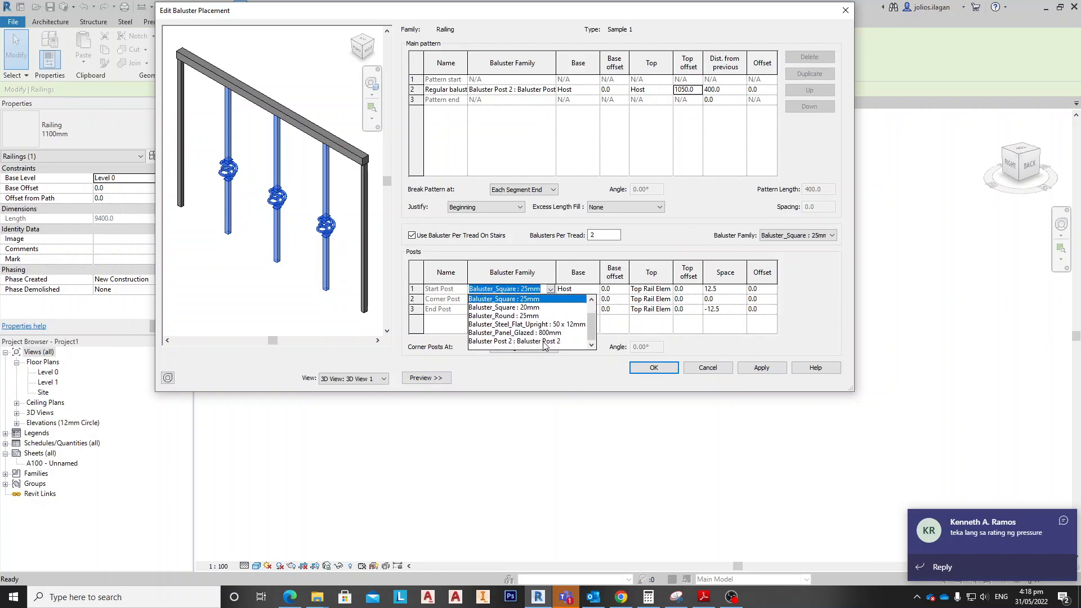
pyautogui.click(544, 342)
pyautogui.click(551, 301)
pyautogui.click(552, 300)
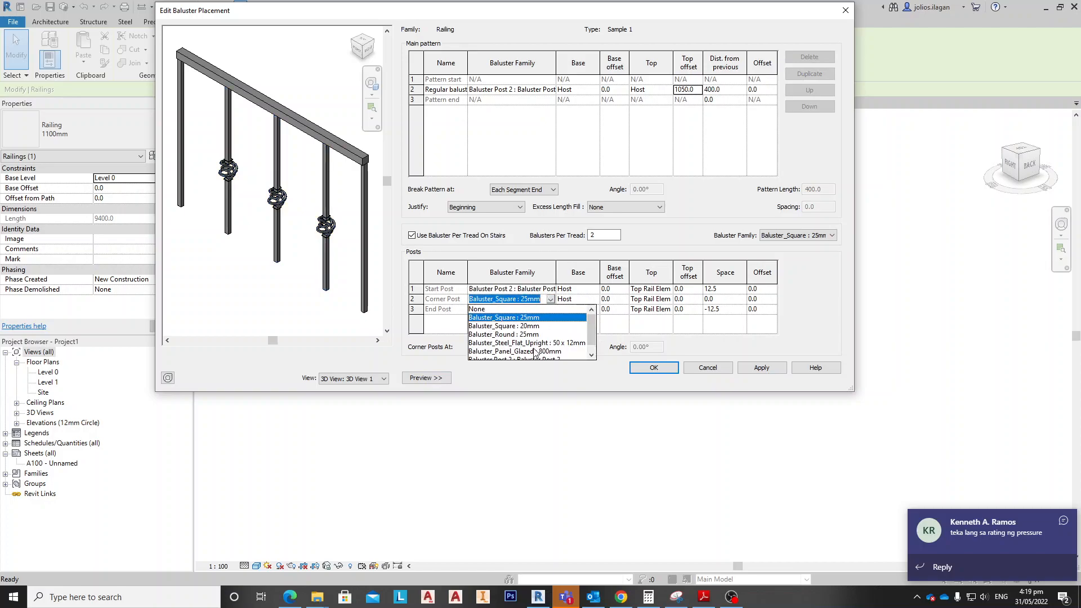
pyautogui.scroll(-1, 545, 353)
pyautogui.click(545, 353)
pyautogui.click(542, 308)
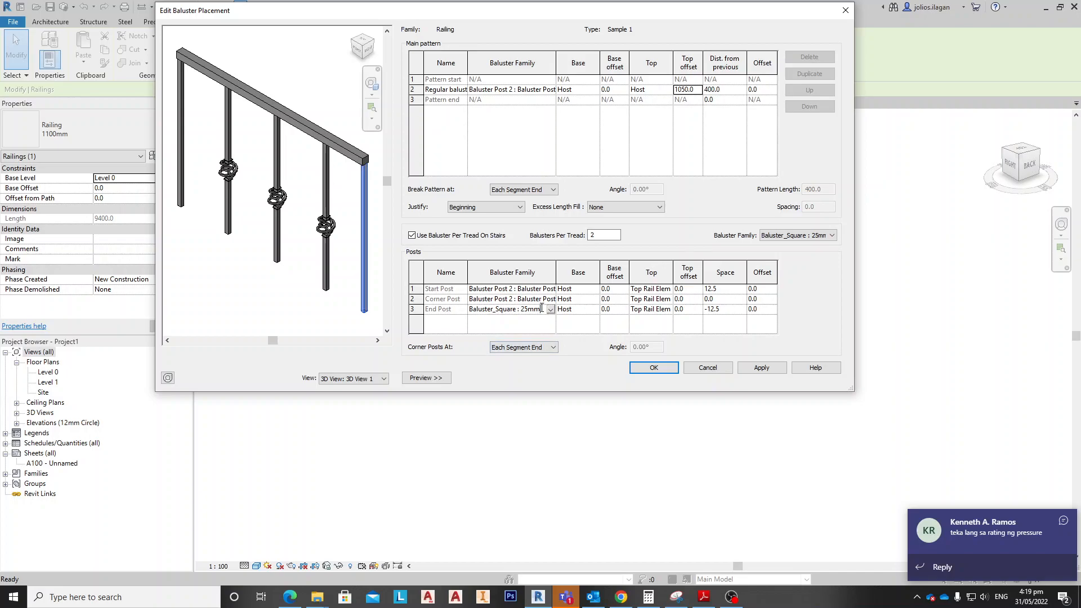
pyautogui.click(550, 310)
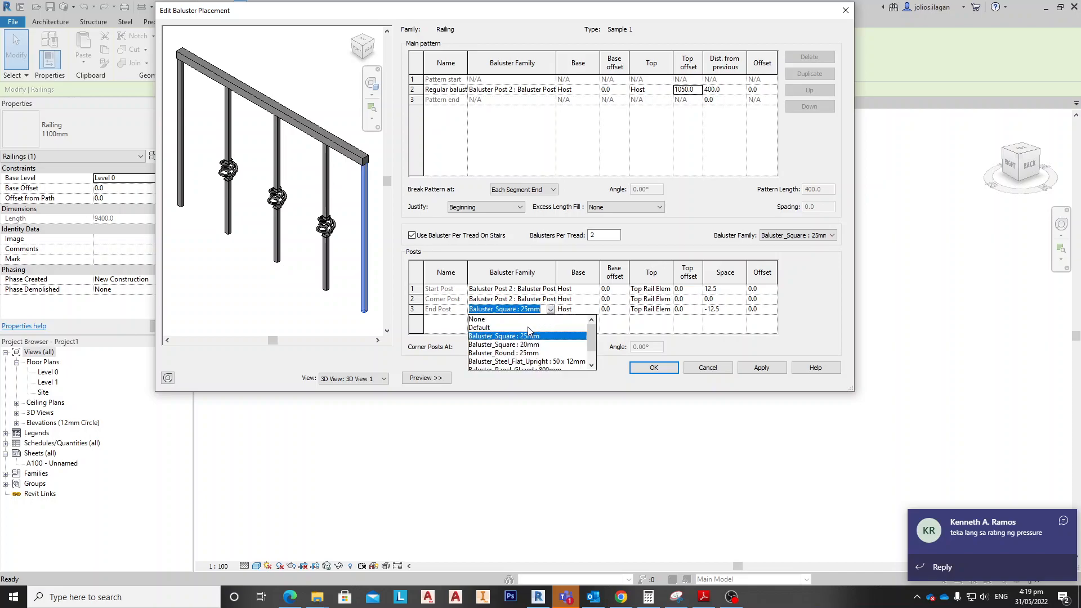
pyautogui.scroll(-1, 532, 332)
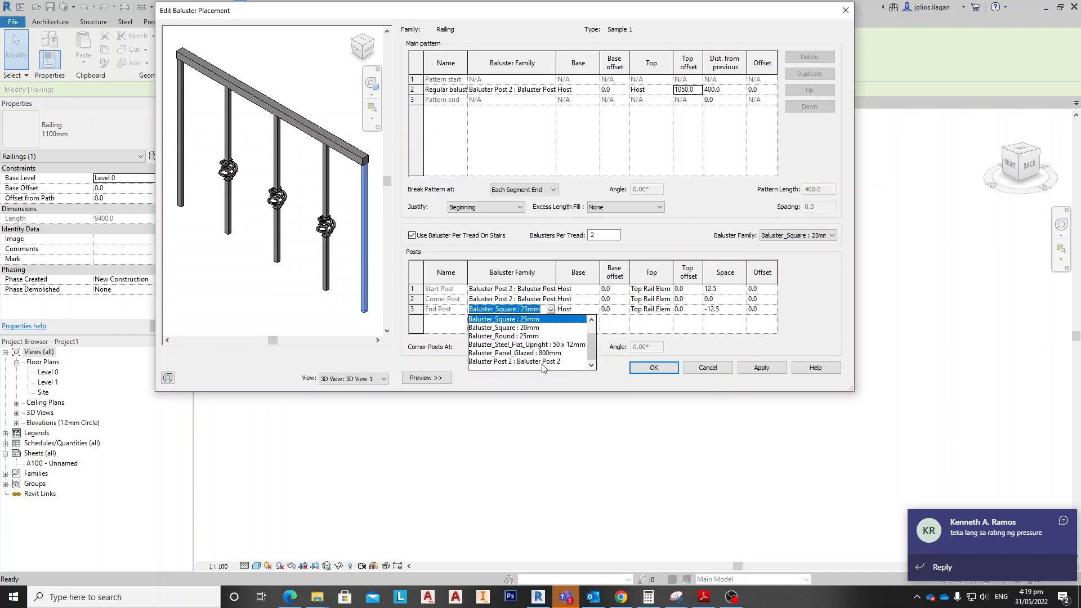
pyautogui.click(544, 366)
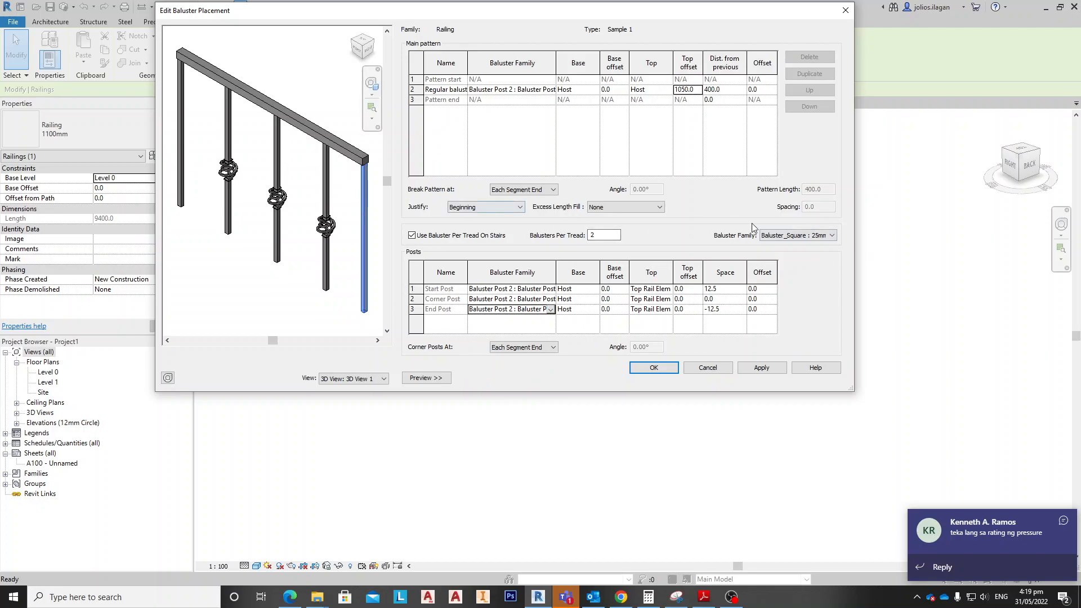
# Set the per-tread stair baluster family to Baluster Post 2 and accept the baluster placement and Sample 1 type changes.
pyautogui.click(774, 236)
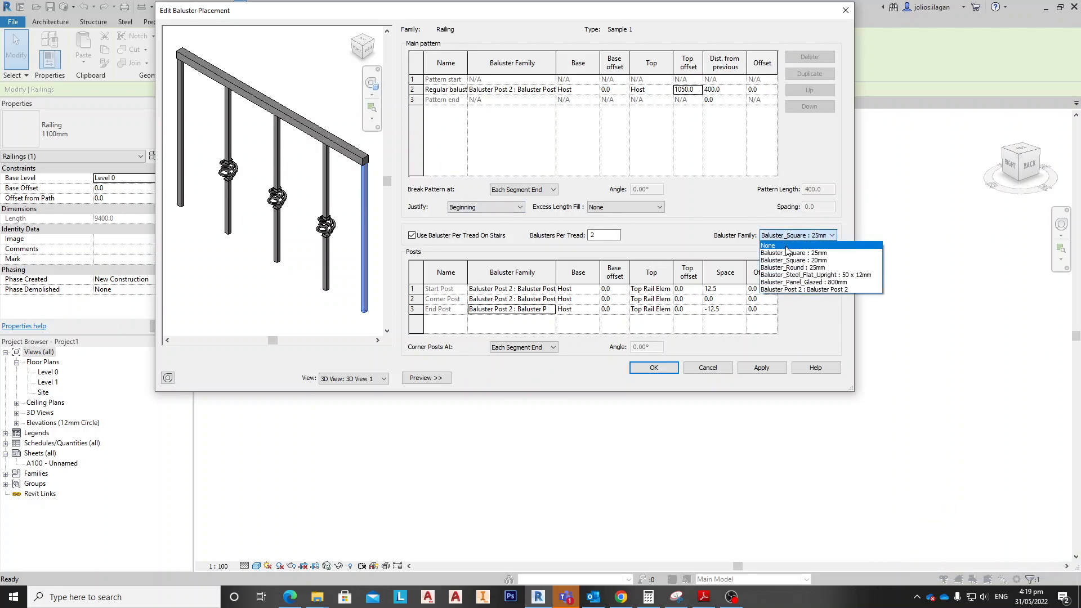
pyautogui.click(815, 289)
pyautogui.click(761, 368)
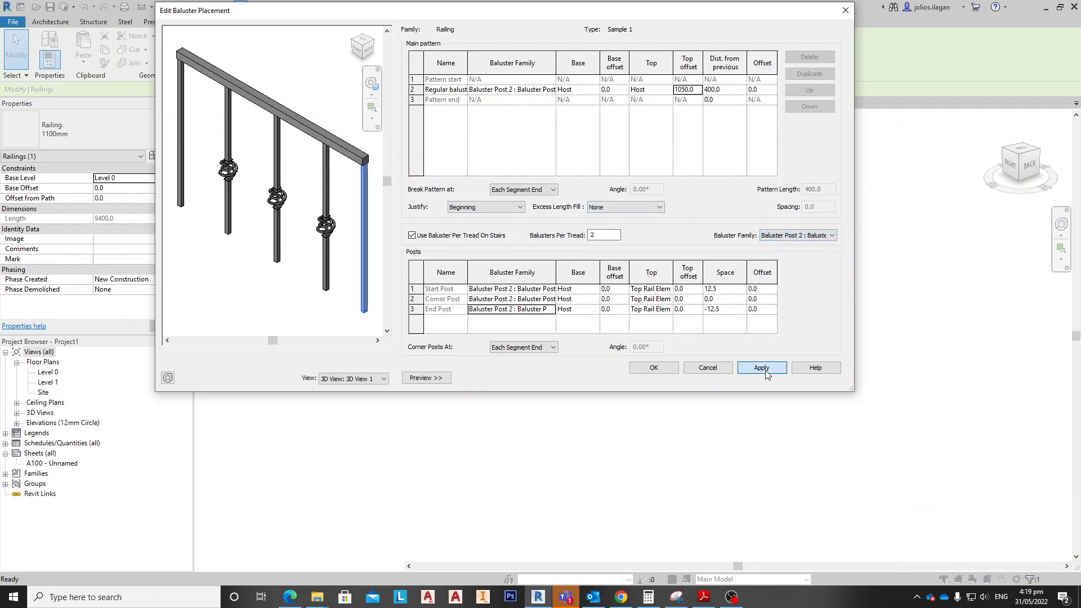
pyautogui.click(655, 368)
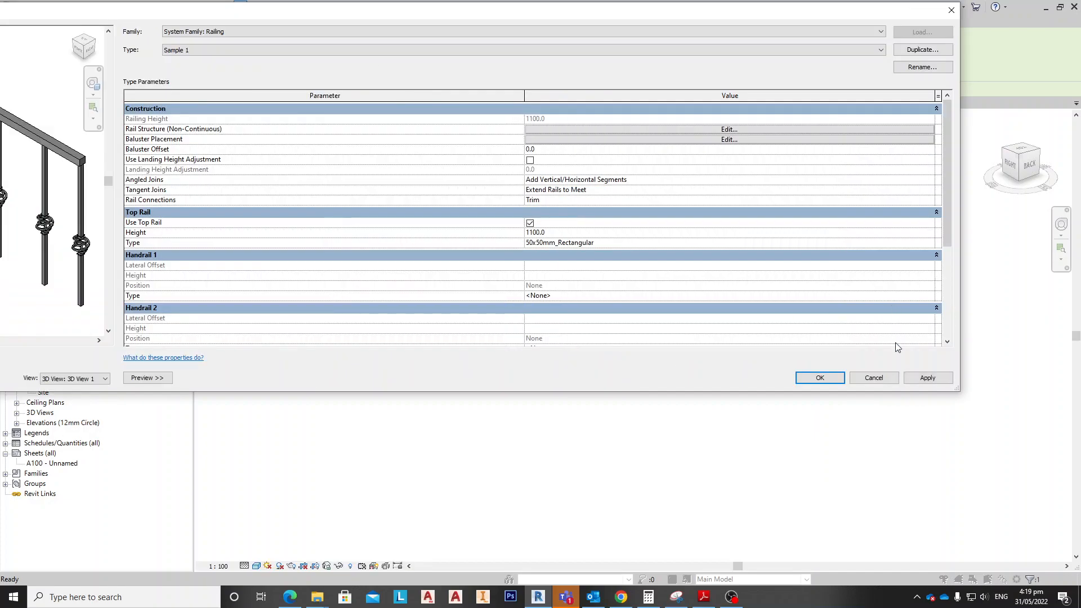
pyautogui.click(924, 382)
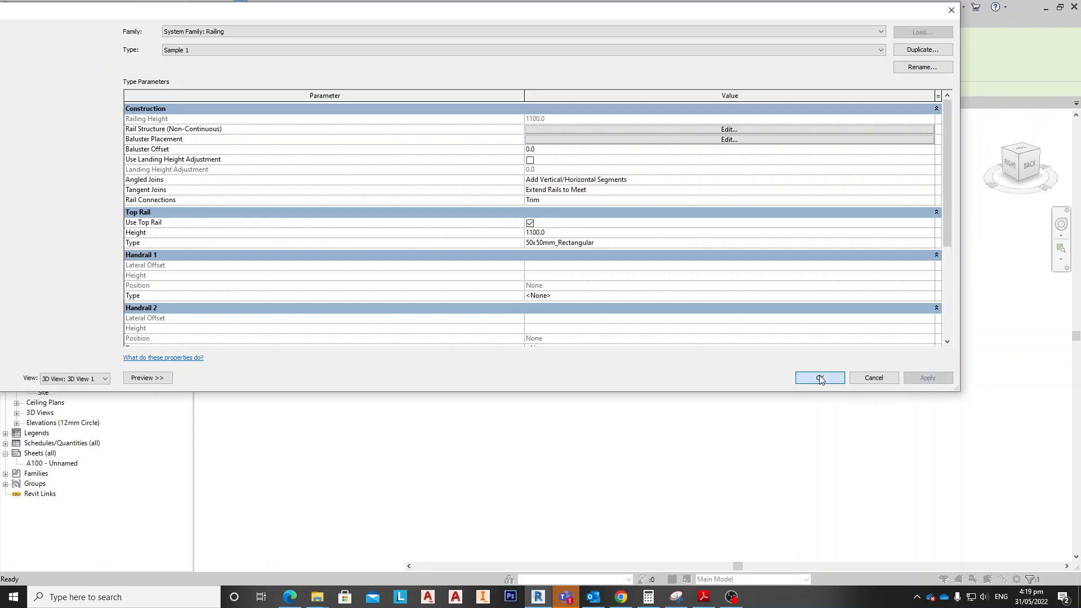
pyautogui.click(821, 378)
# Inspect the twisted balusters and posts along both railing segments in the 3D view.
pyautogui.scroll(3, 626, 283)
pyautogui.keyDown('shift'); pyautogui.moveTo(625, 283); pyautogui.dragTo(579, 338, button='middle'); pyautogui.keyUp('shift')
pyautogui.scroll(3, 628, 349)
pyautogui.moveTo(509, 359)
pyautogui.keyDown('shift'); pyautogui.mouseDown(button='middle')
pyautogui.moveTo(447, 316)
pyautogui.moveTo(550, 338)
pyautogui.moveTo(507, 367)
pyautogui.moveTo(477, 451)
pyautogui.moveTo(582, 492)
pyautogui.moveTo(428, 369)
pyautogui.moveTo(396, 327)
pyautogui.moveTo(685, 321)
pyautogui.moveTo(740, 206)
pyautogui.moveTo(691, 295)
pyautogui.moveTo(594, 279)
pyautogui.moveTo(567, 202)
pyautogui.mouseUp(button='middle'); pyautogui.keyUp('shift')
pyautogui.click(487, 330)
pyautogui.scroll(-1, 518, 372)
pyautogui.click(747, 203)
pyautogui.keyDown('shift'); pyautogui.moveTo(666, 208); pyautogui.dragTo(574, 191, button='middle'); pyautogui.keyUp('shift')
pyautogui.keyDown('shift'); pyautogui.moveTo(611, 264); pyautogui.dragTo(586, 281, button='middle'); pyautogui.keyUp('shift')
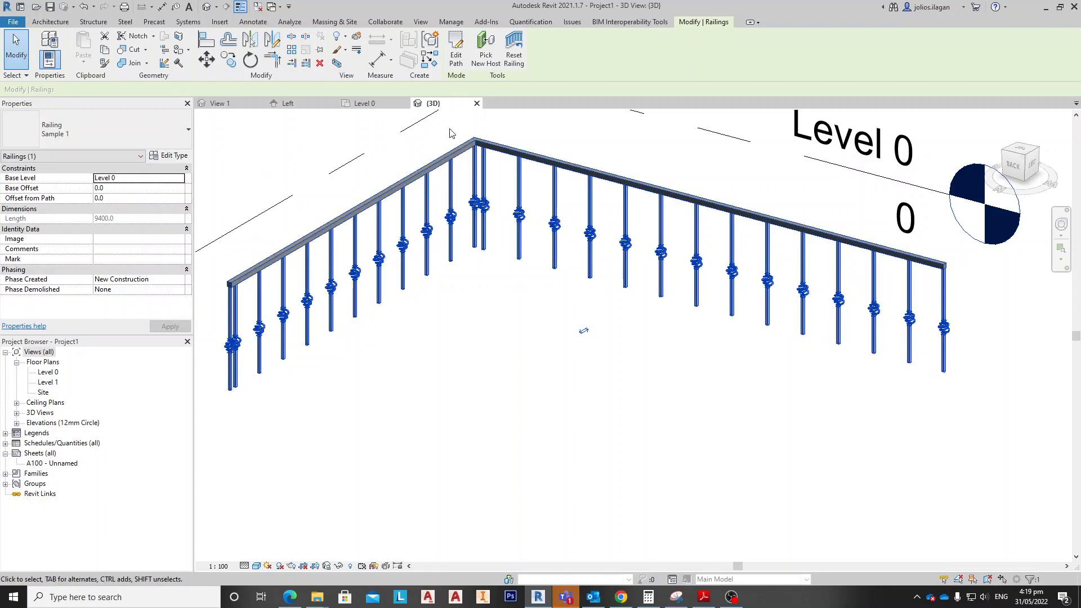
# Insert a new rail named Bottom in the non-continuous rail structure of the Sample 1 type.
pyautogui.click(169, 156)
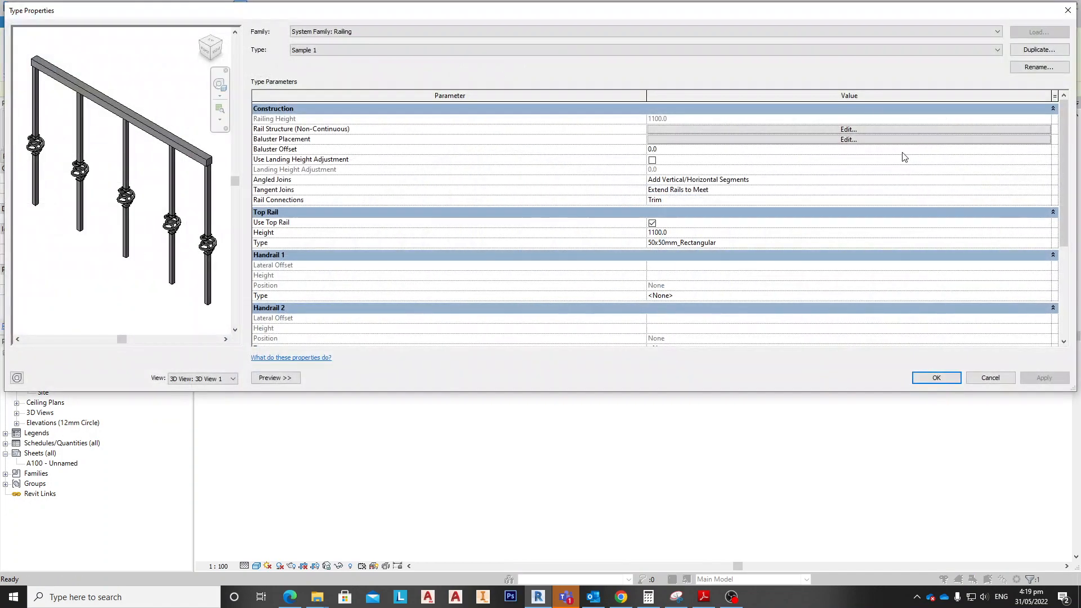
pyautogui.click(867, 129)
pyautogui.click(282, 249)
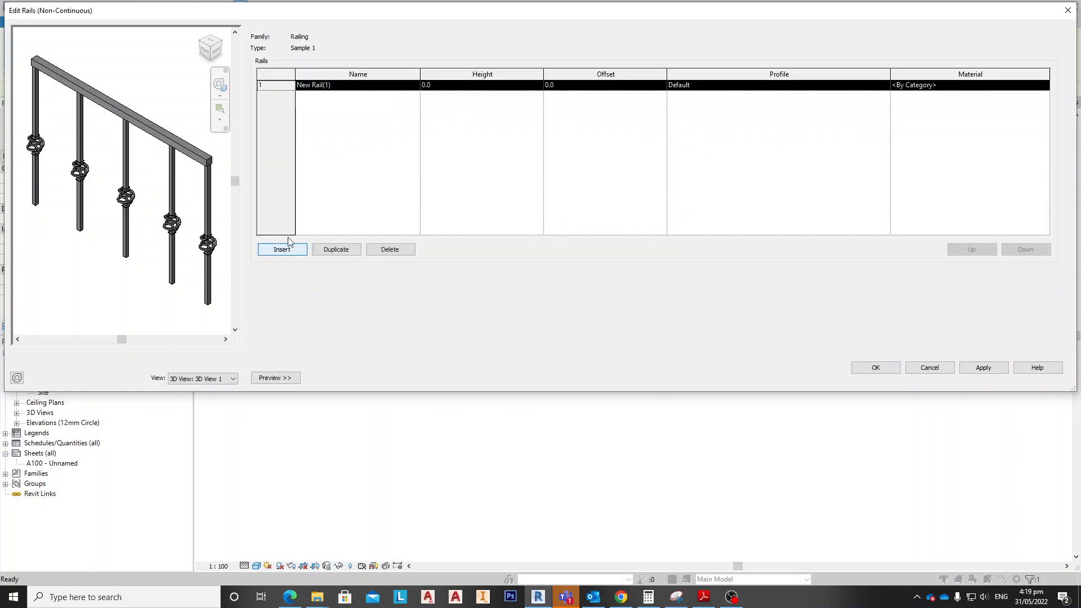
pyautogui.click(419, 88)
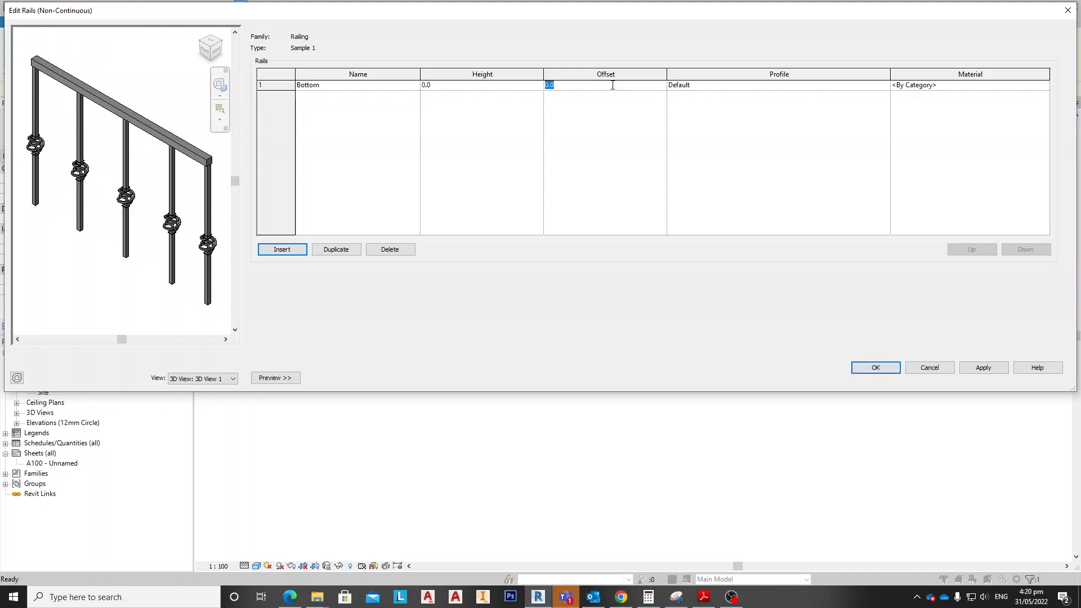
# Assign the Profiles_Handrail_Rectangular : 50x50mm profile to the Bottom rail and accept the rail structure and type changes.
pyautogui.click(885, 86)
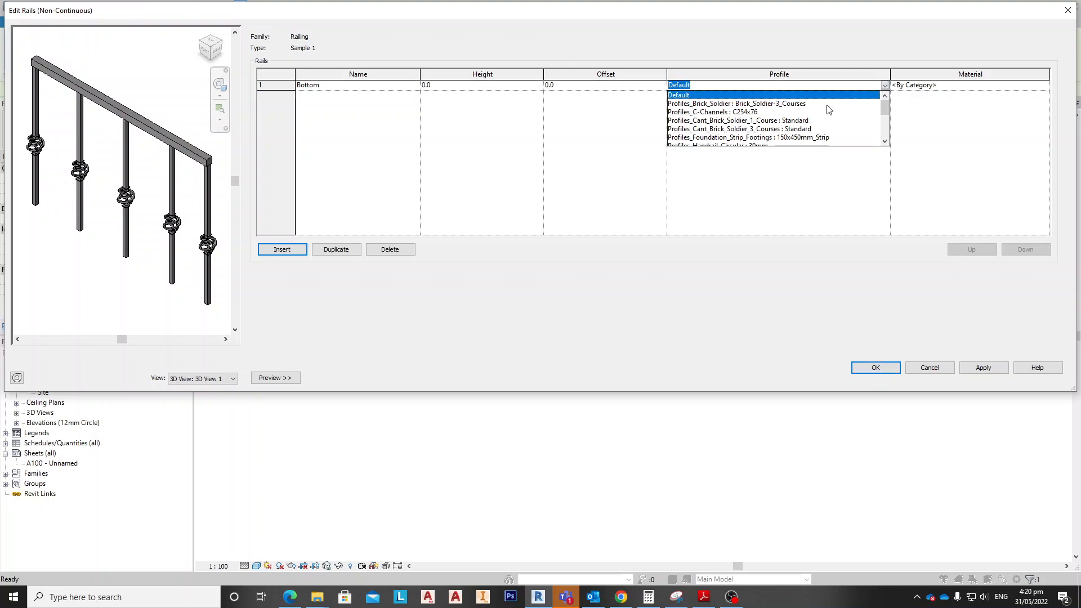
pyautogui.scroll(-2, 808, 121)
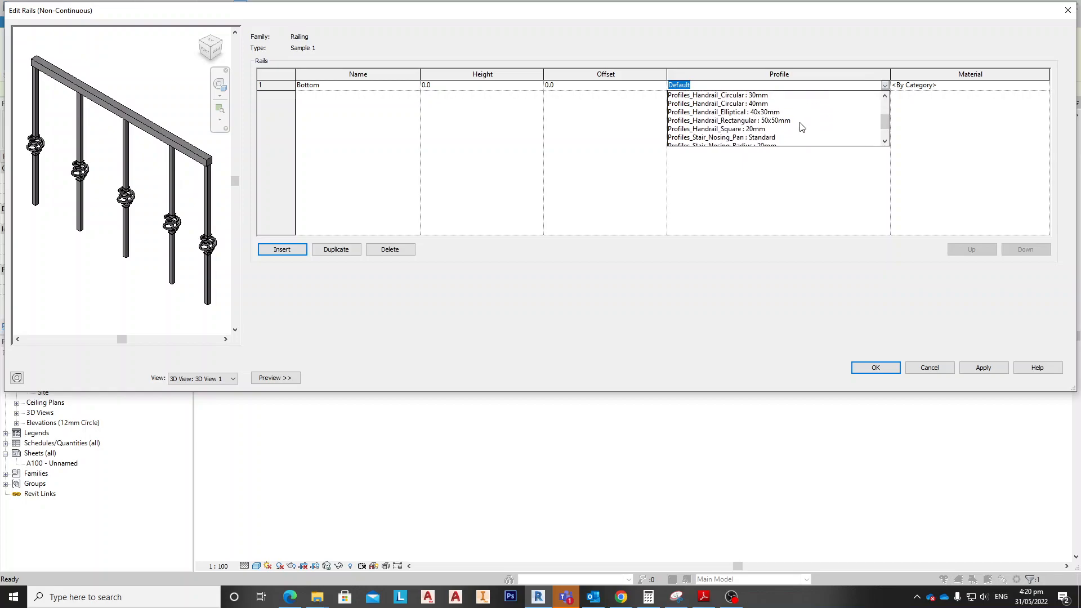
pyautogui.scroll(-1, 802, 127)
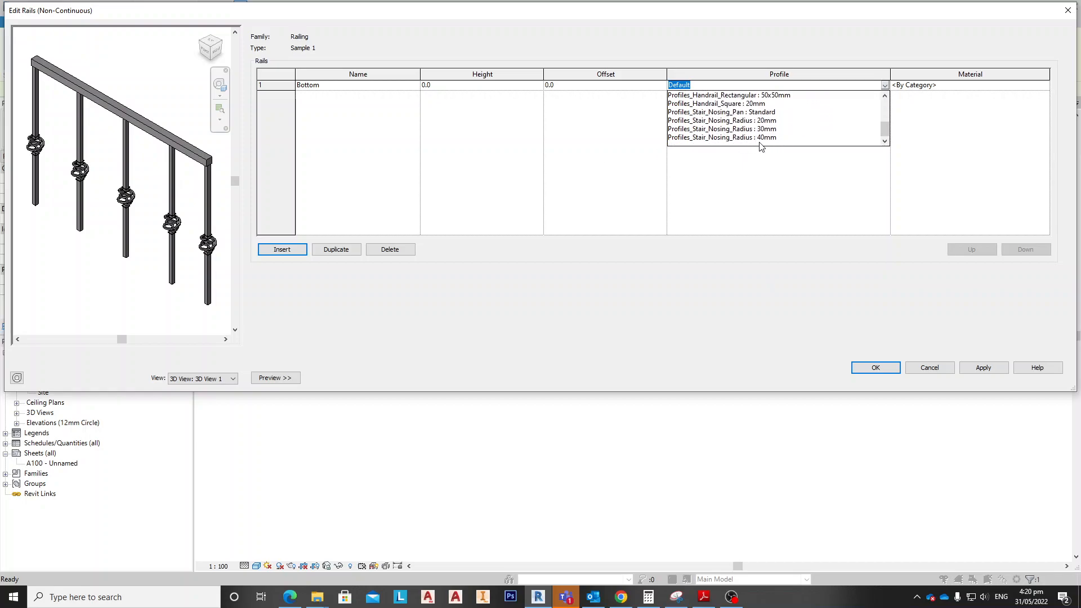
pyautogui.scroll(1, 804, 128)
pyautogui.click(742, 121)
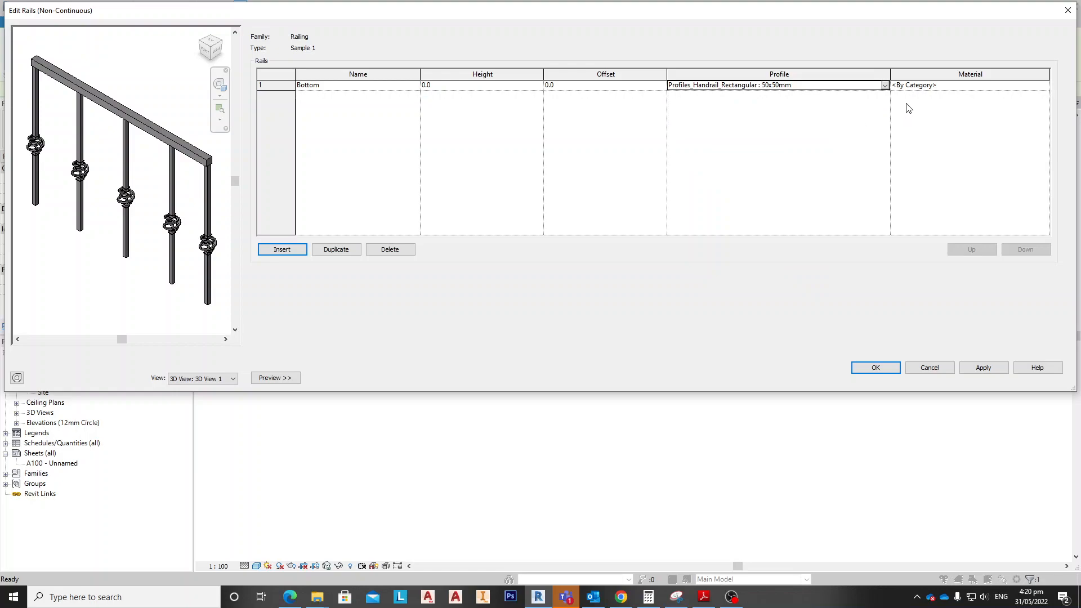
pyautogui.click(1028, 85)
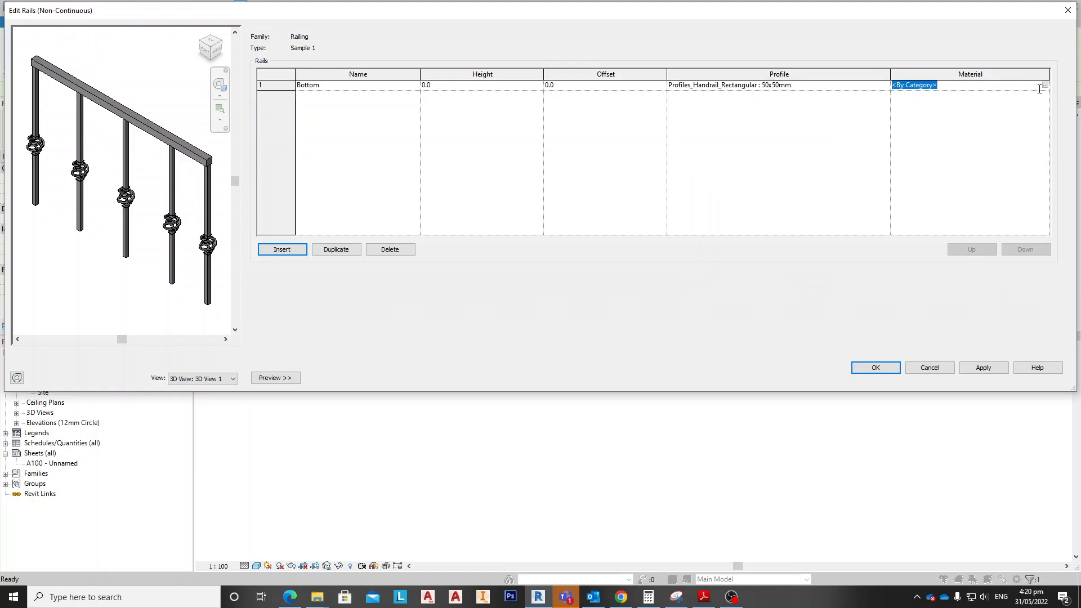
pyautogui.click(985, 368)
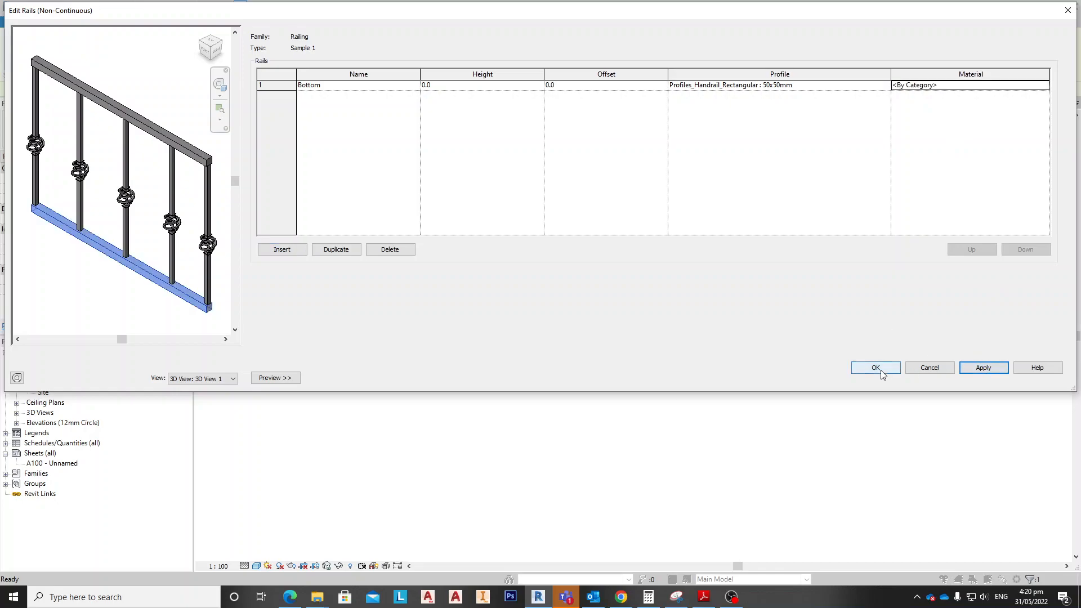
pyautogui.click(876, 367)
pyautogui.click(1045, 378)
pyautogui.click(937, 378)
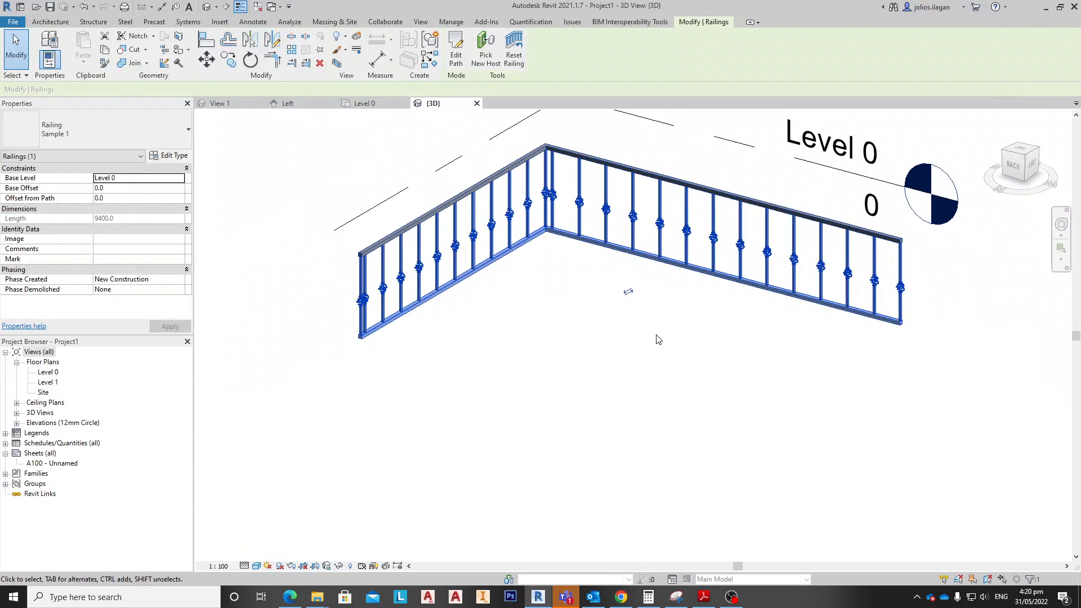
# Examine the railing with its bottom rail from several angles in the 3D view.
pyautogui.click(675, 338)
pyautogui.keyDown('shift'); pyautogui.moveTo(676, 338); pyautogui.dragTo(778, 282, button='middle'); pyautogui.keyUp('shift')
pyautogui.scroll(3, 775, 268)
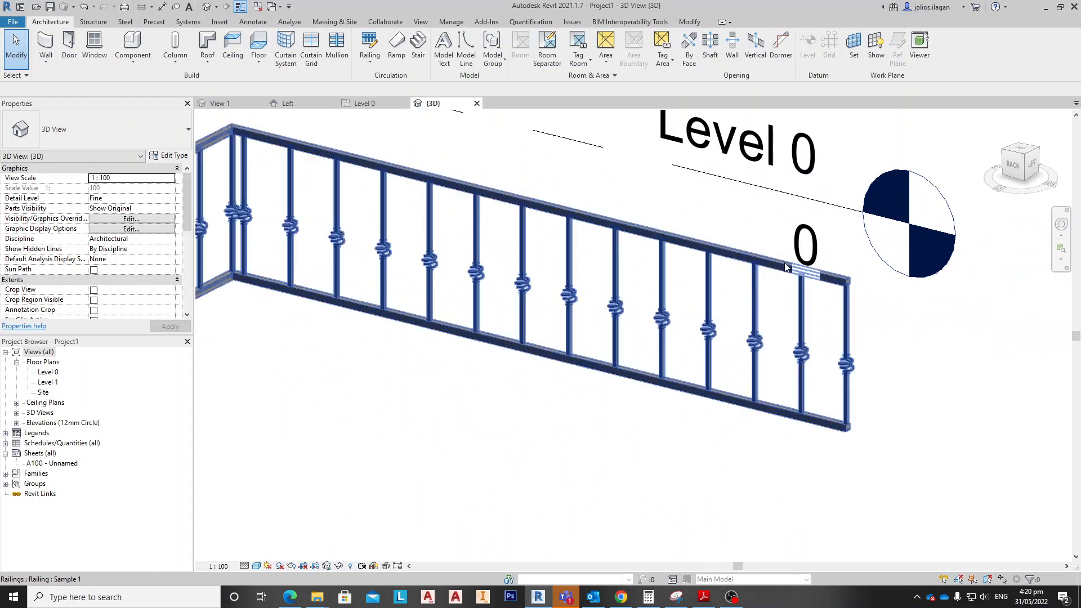
pyautogui.click(774, 268)
pyautogui.keyDown('shift'); pyautogui.moveTo(367, 366); pyautogui.dragTo(796, 282, button='middle'); pyautogui.keyUp('shift')
pyautogui.press('Escape')
pyautogui.click(762, 252)
pyautogui.press('Escape')
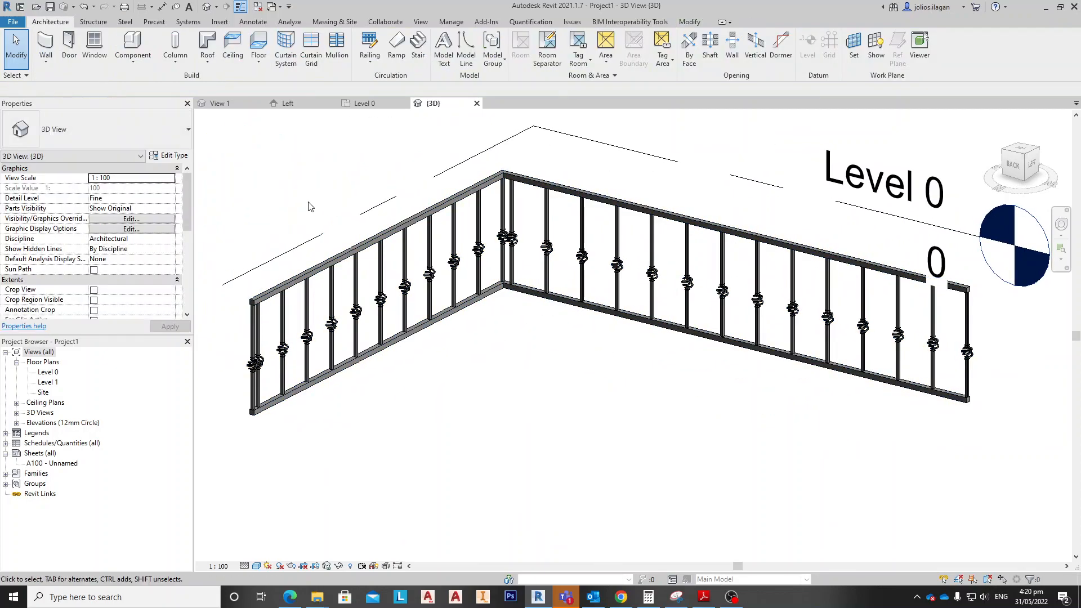
# Create a new family from the Metric Profile-Rail template, showing the template files as a list.
pyautogui.click(13, 22)
pyautogui.moveTo(70, 74)
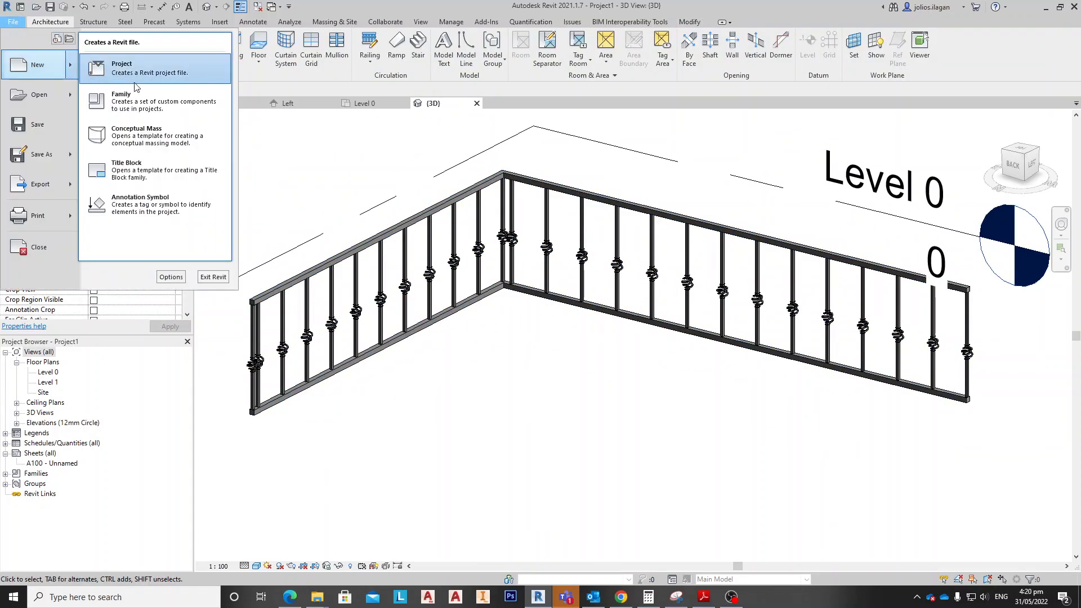
pyautogui.click(153, 112)
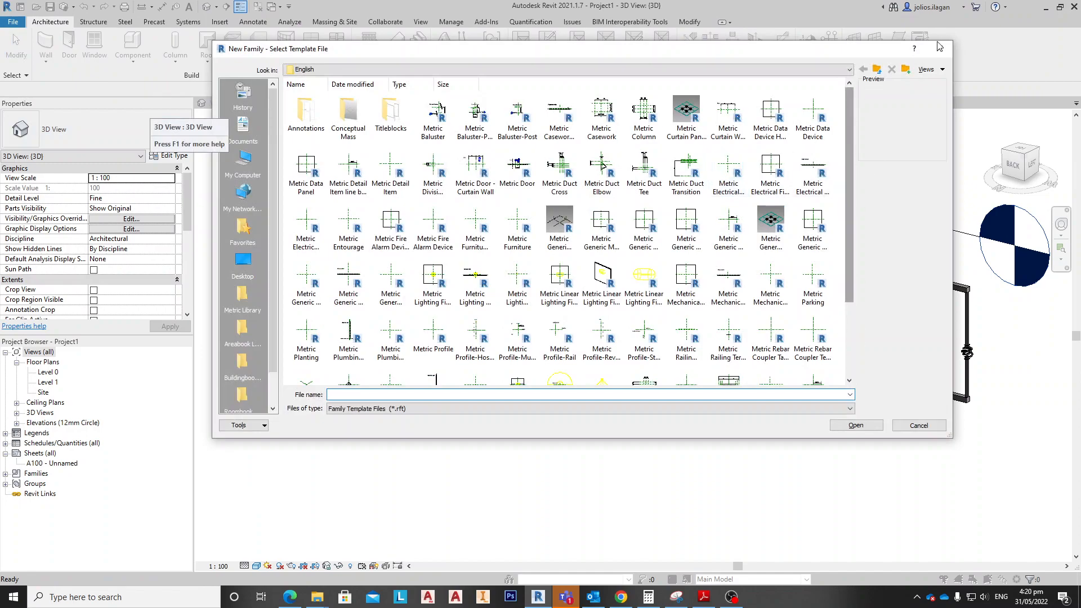
pyautogui.click(930, 69)
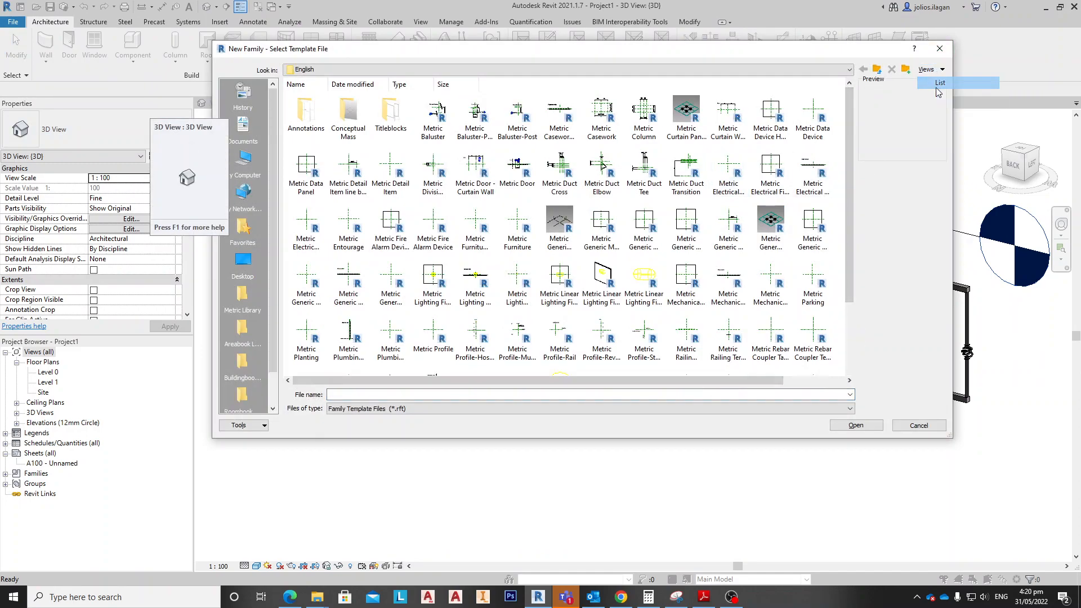
pyautogui.click(941, 82)
pyautogui.click(671, 99)
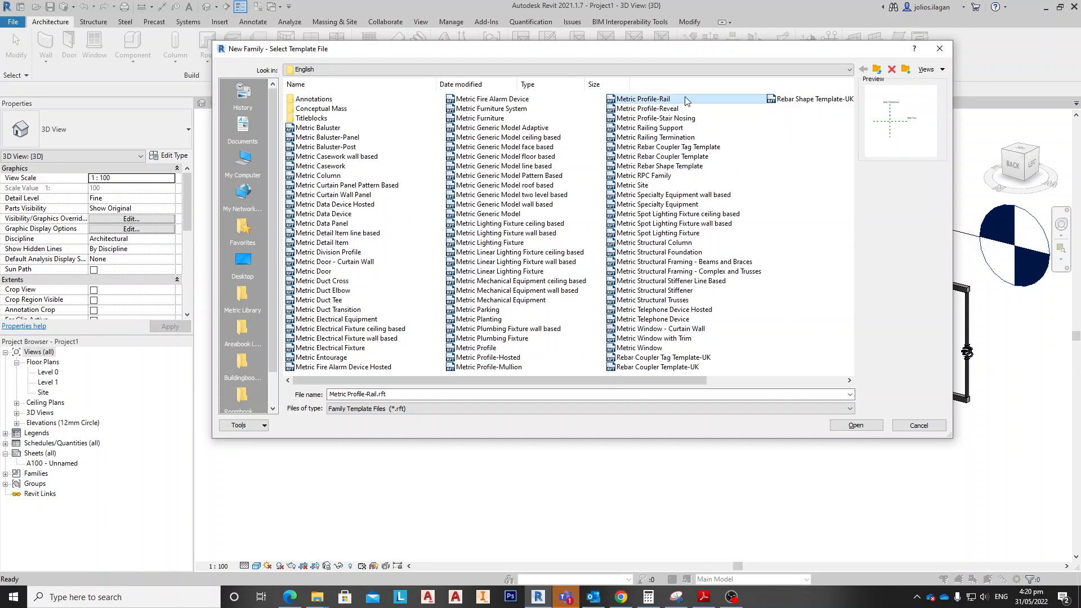
pyautogui.click(867, 427)
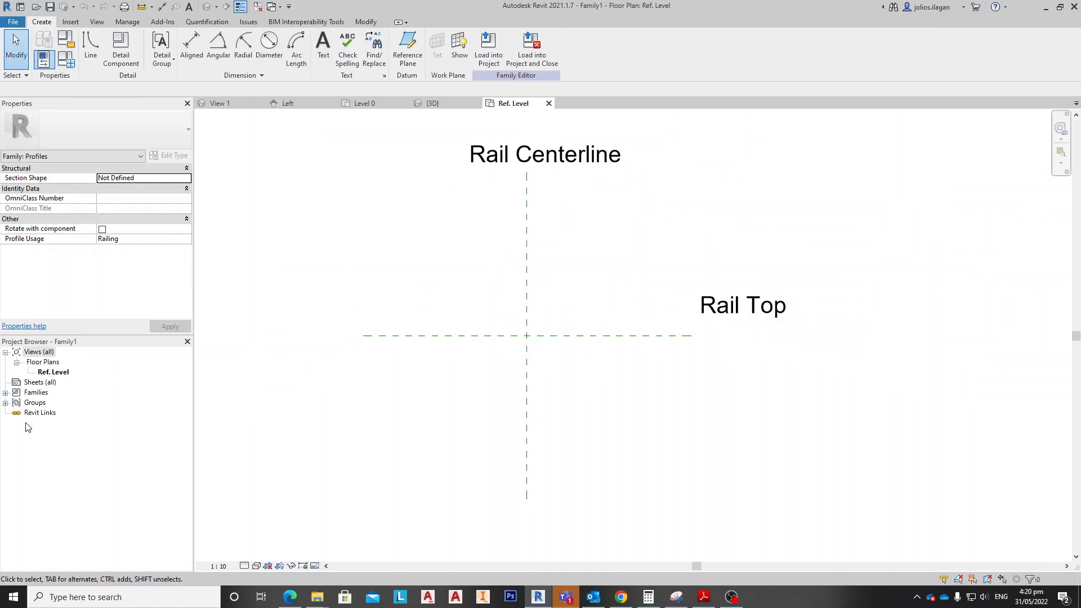
pyautogui.click(52, 373)
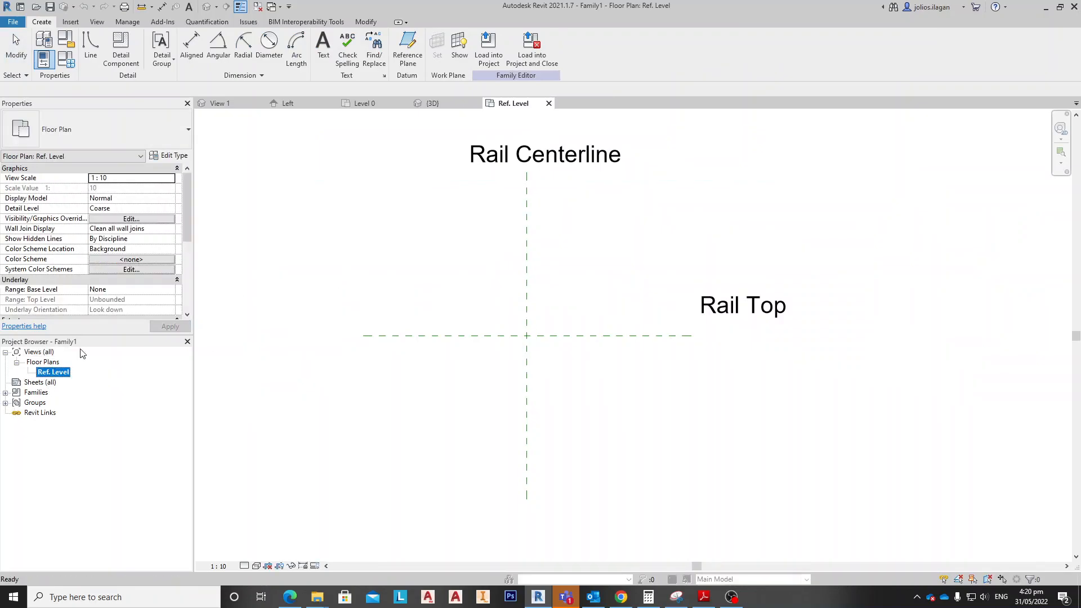
pyautogui.click(31, 383)
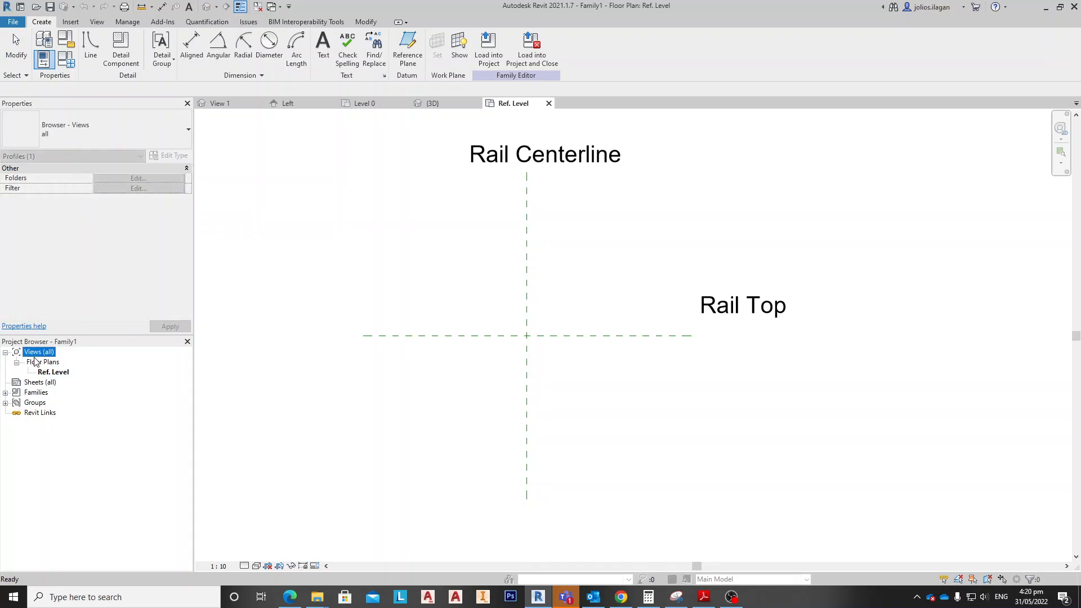
pyautogui.click(35, 362)
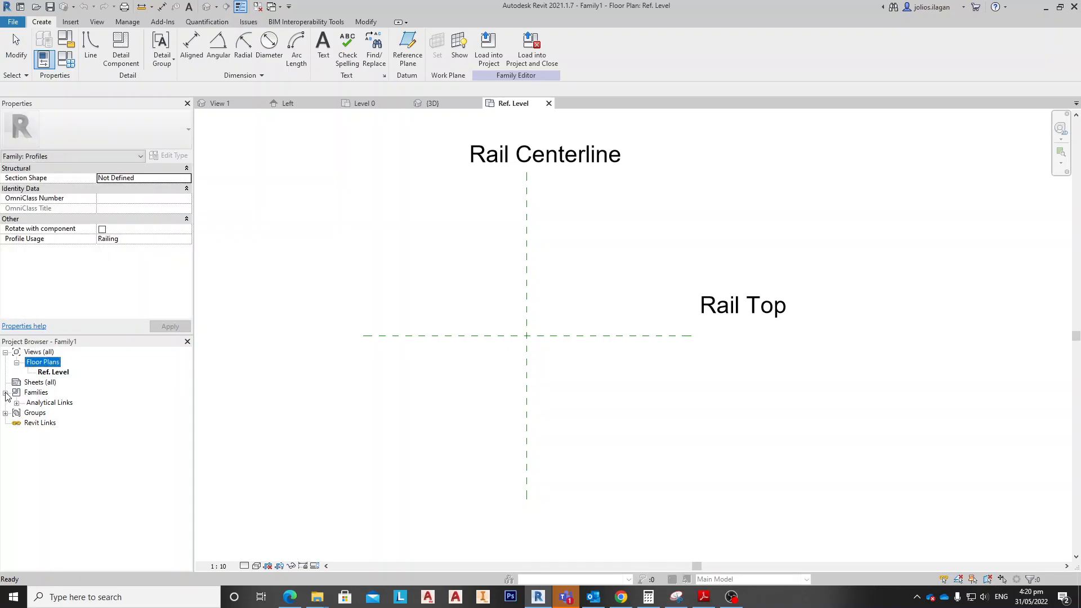
pyautogui.click(31, 384)
pyautogui.click(53, 372)
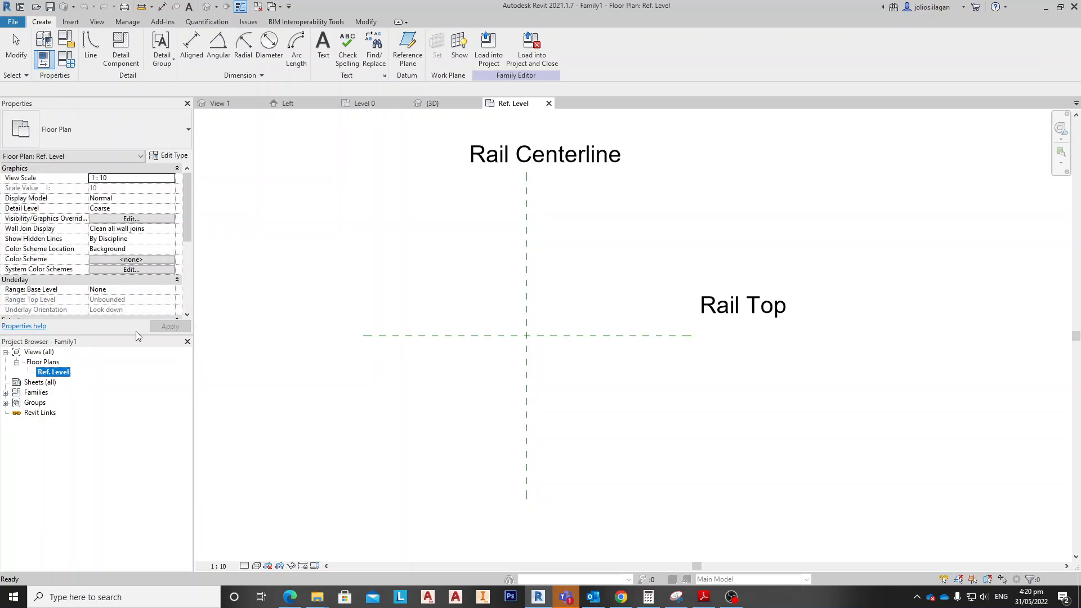
# Examine the Rail Centerline and Rail Top reference planes in the new rail profile family.
pyautogui.scroll(2, 527, 321)
pyautogui.scroll(-1, 526, 321)
pyautogui.click(541, 253)
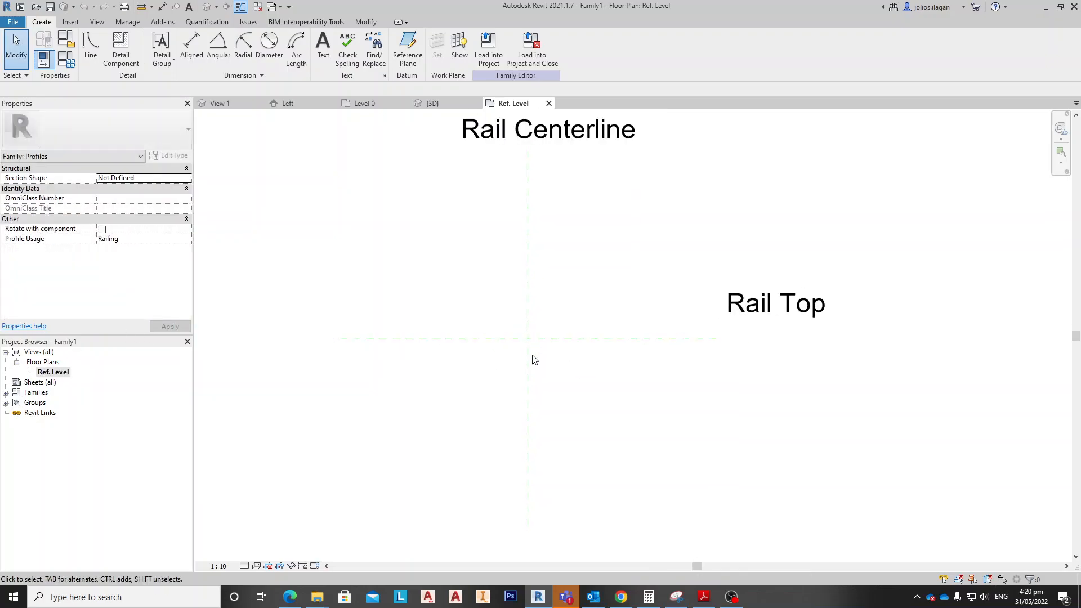
pyautogui.moveTo(558, 219); pyautogui.dragTo(572, 203, button='middle')
pyautogui.scroll(-1, 605, 287)
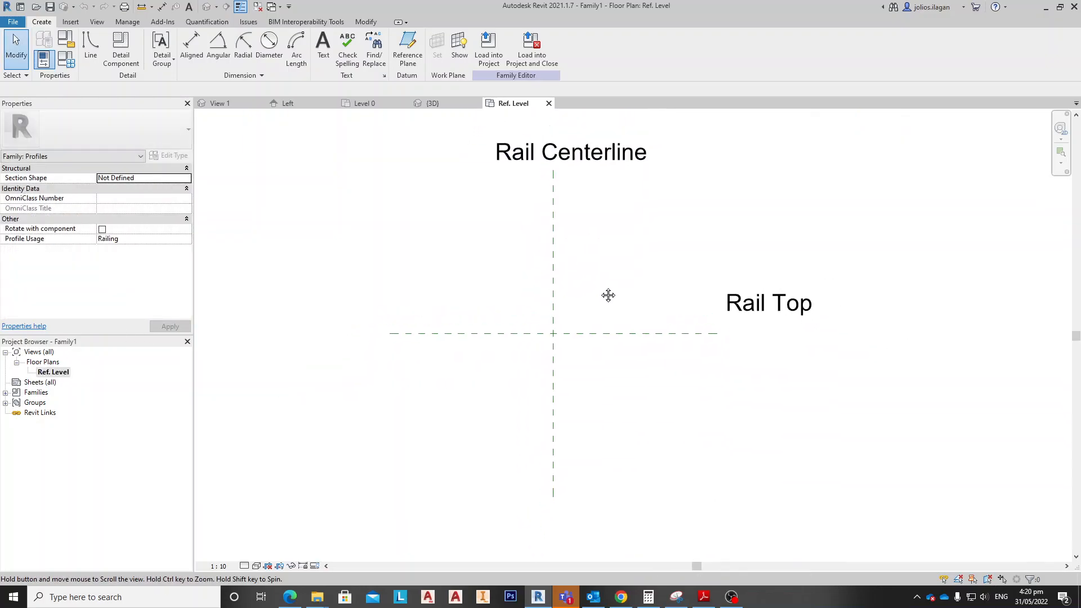
pyautogui.moveTo(638, 234); pyautogui.dragTo(635, 201, button='middle')
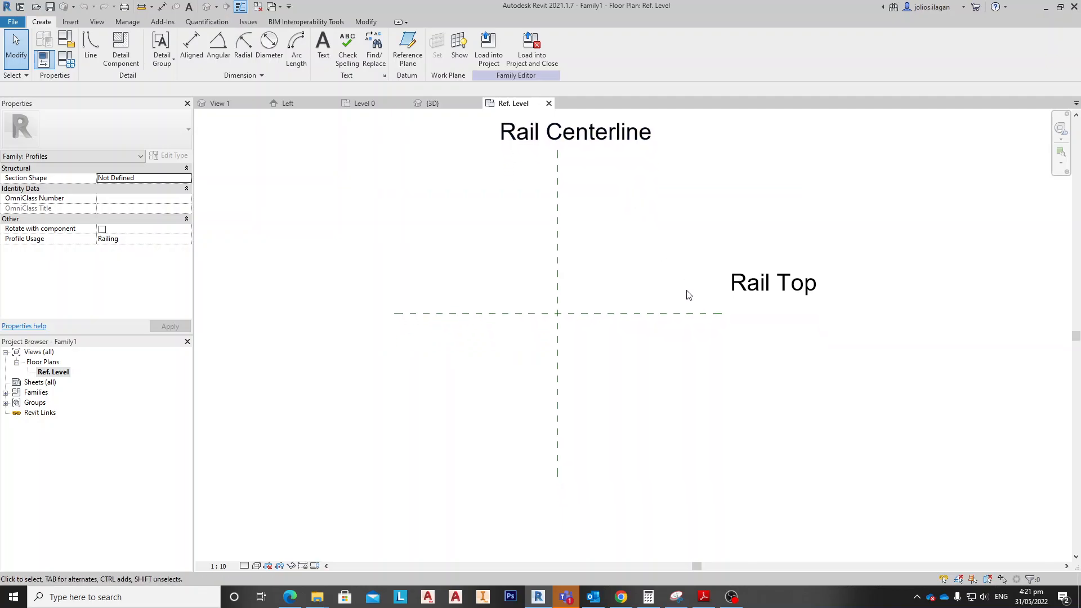
pyautogui.scroll(-1, 565, 290)
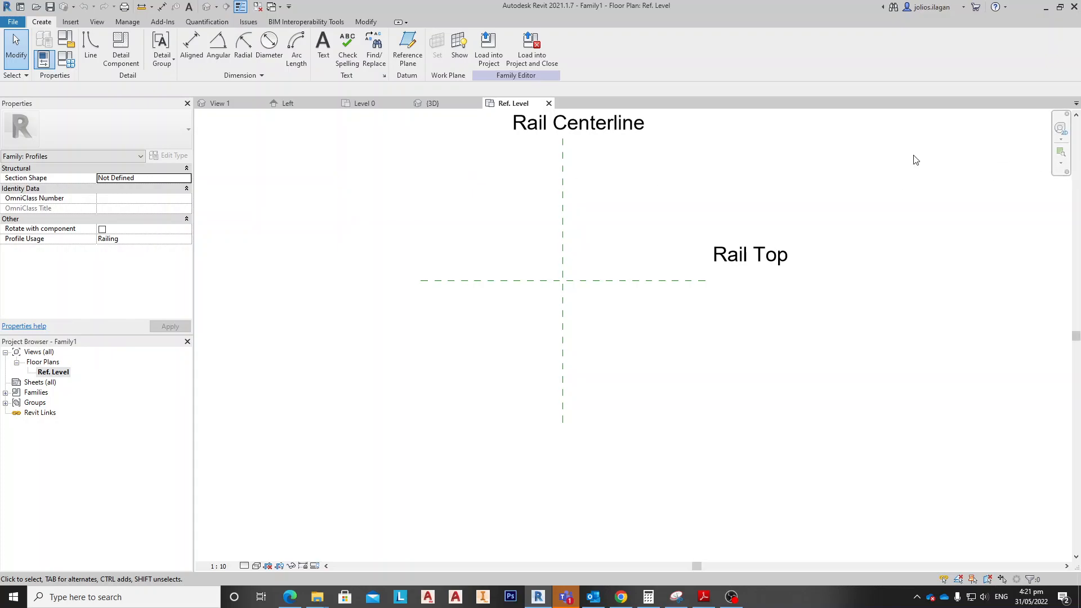
pyautogui.moveTo(475, 356); pyautogui.dragTo(417, 365, button='middle')
pyautogui.scroll(1, 544, 307)
pyautogui.moveTo(545, 307); pyautogui.dragTo(569, 329, button='middle')
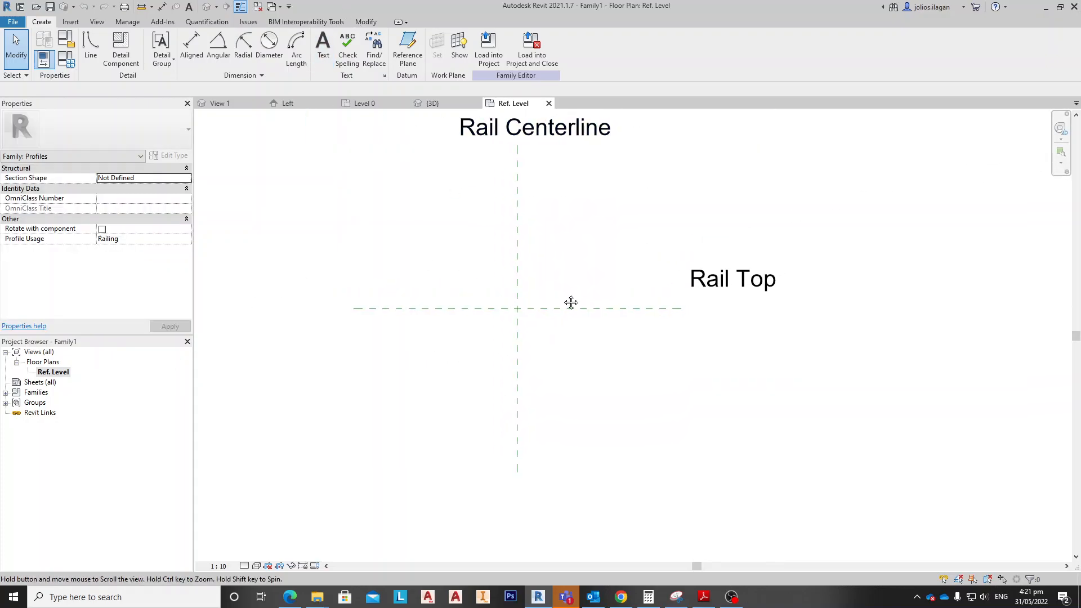
pyautogui.moveTo(646, 303); pyautogui.dragTo(636, 314, button='middle')
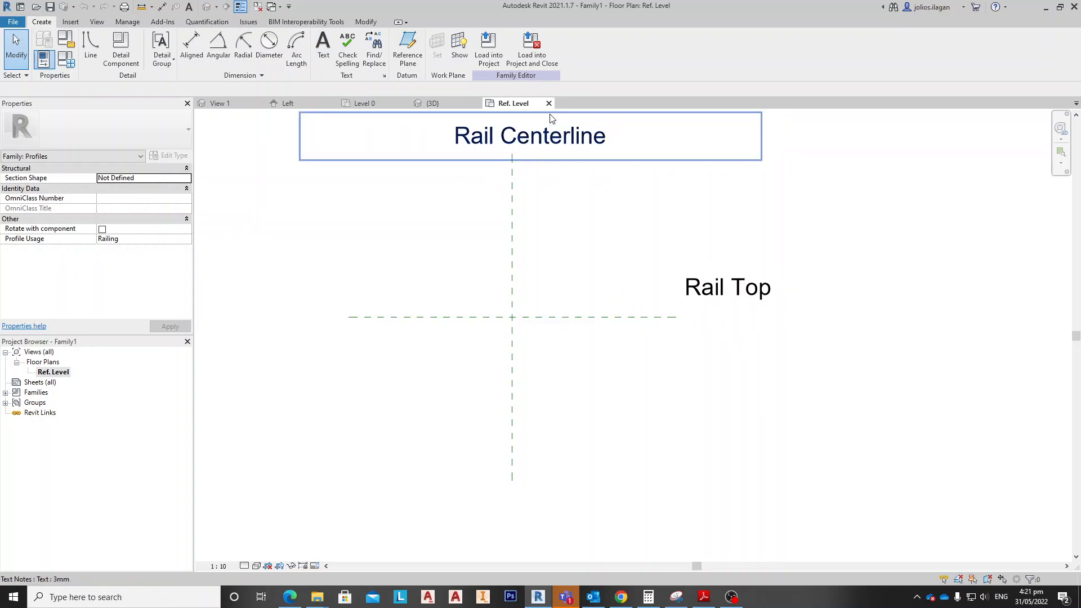
# Close the empty profile family and create a new family from the Metric Profile-Rail template.
pyautogui.click(549, 103)
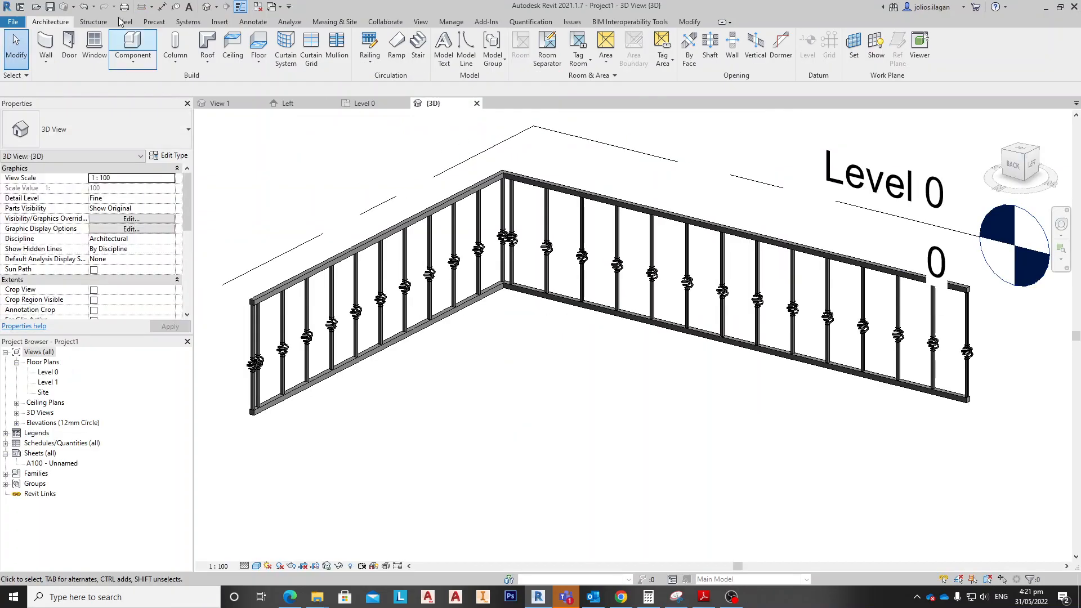
pyautogui.click(12, 22)
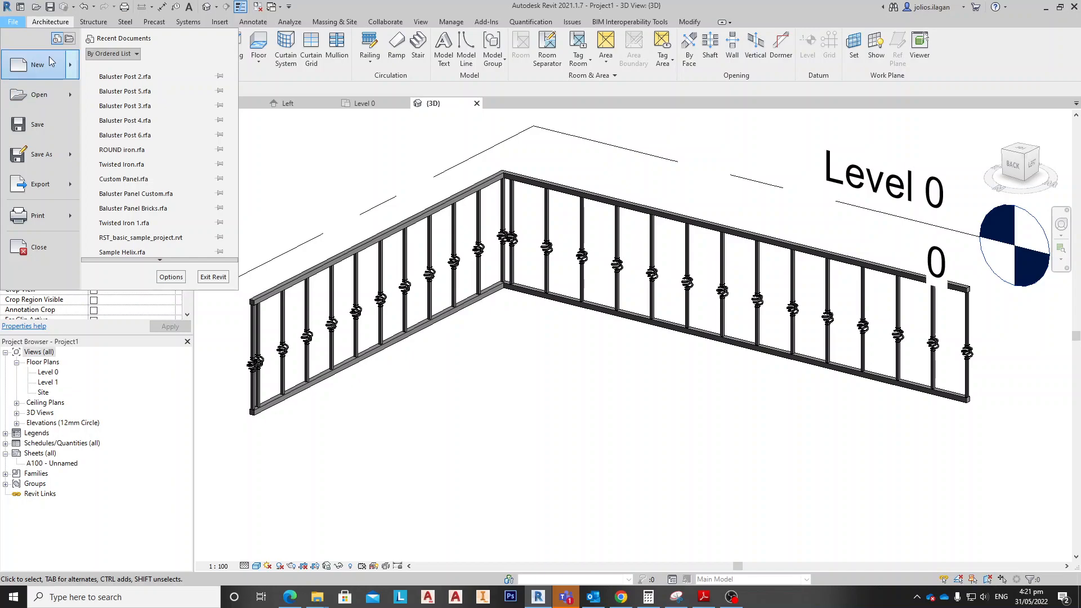
pyautogui.moveTo(75, 68)
pyautogui.click(112, 99)
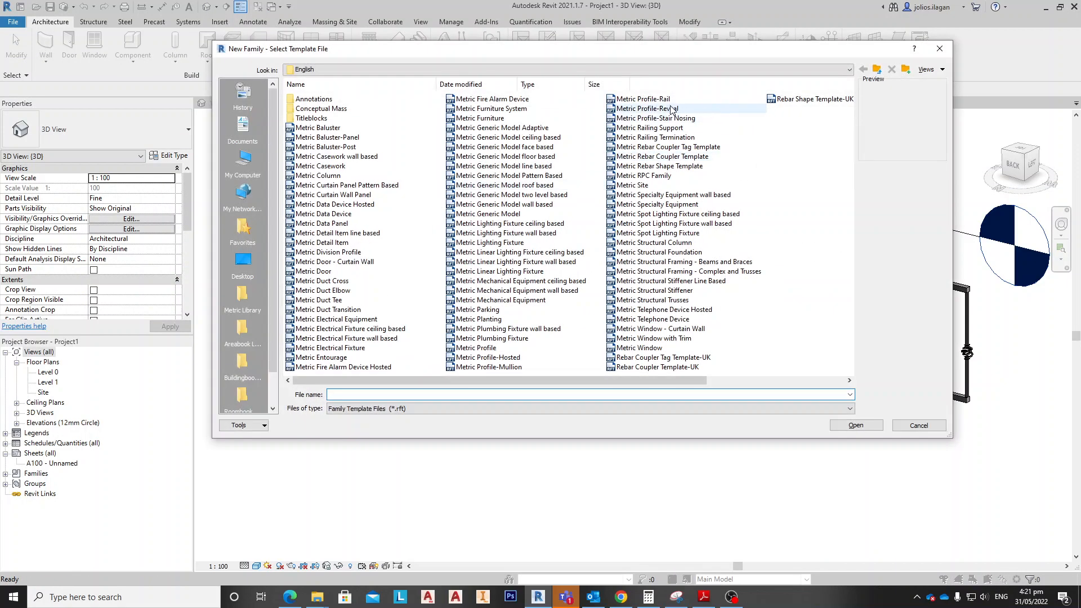
pyautogui.click(671, 100)
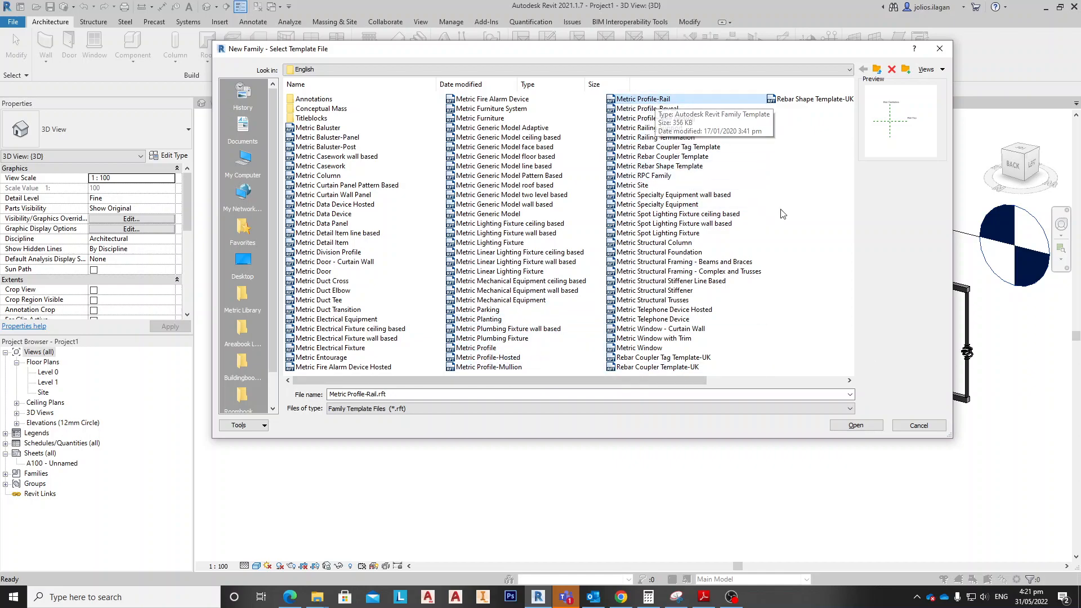
pyautogui.click(855, 429)
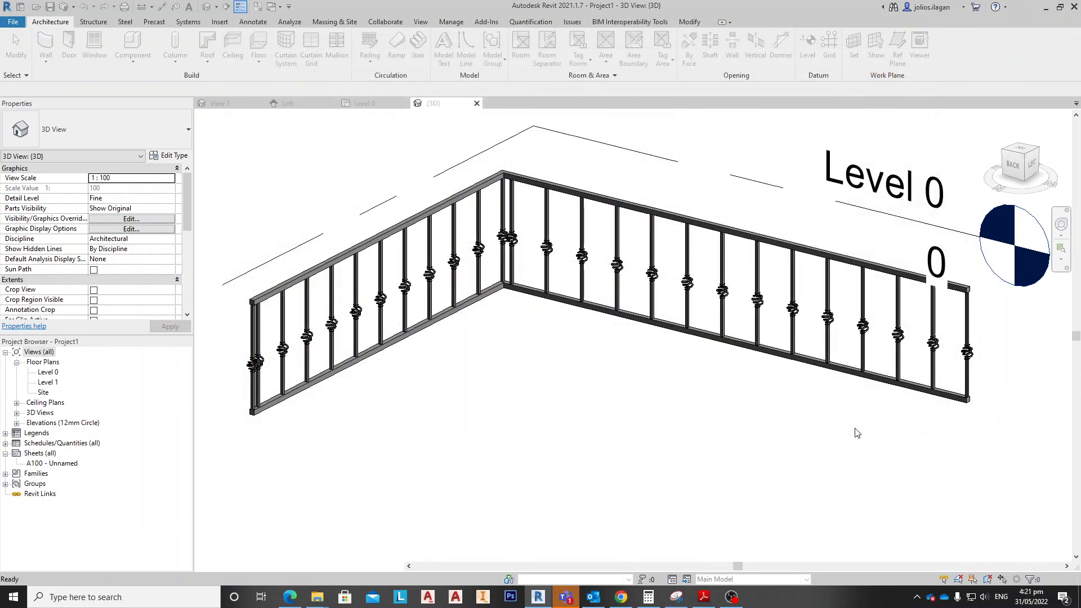
pyautogui.moveTo(538, 330); pyautogui.dragTo(492, 304, button='middle')
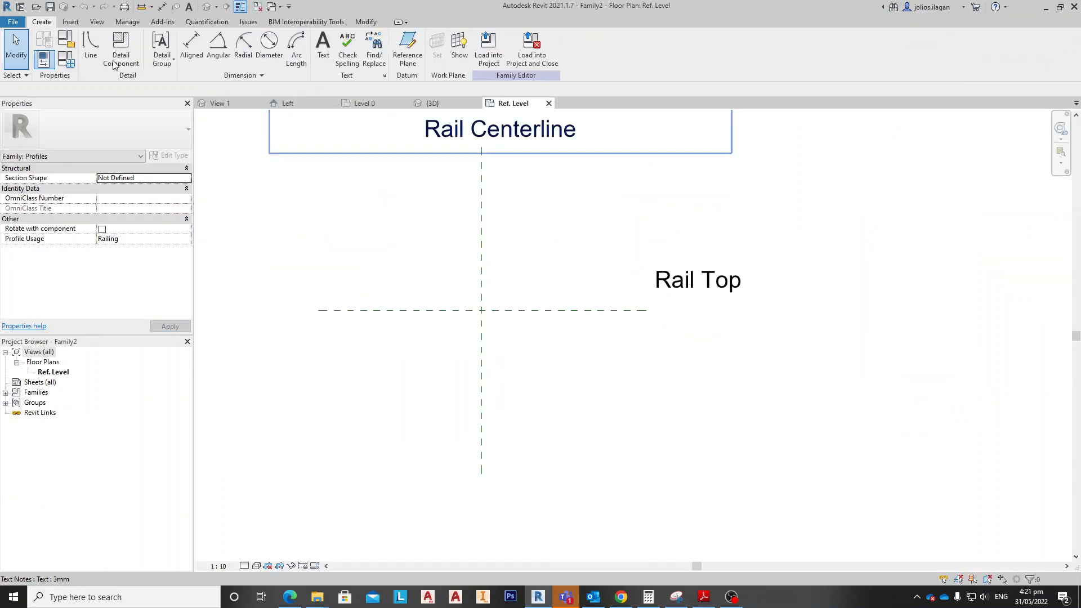
pyautogui.click(92, 60)
pyautogui.scroll(3, 462, 329)
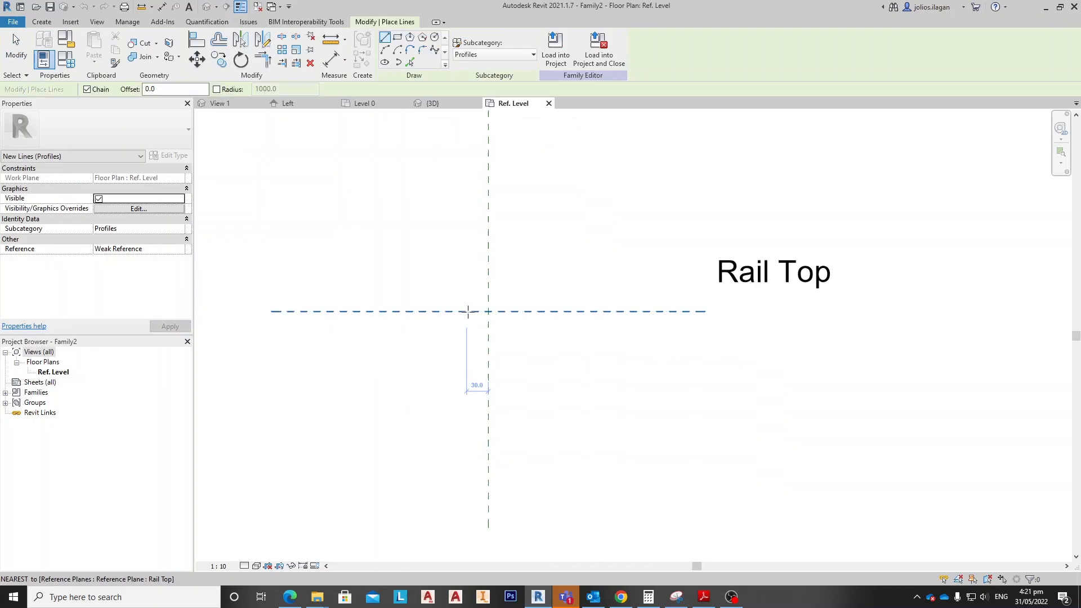
pyautogui.click(491, 311)
pyautogui.press('Escape')
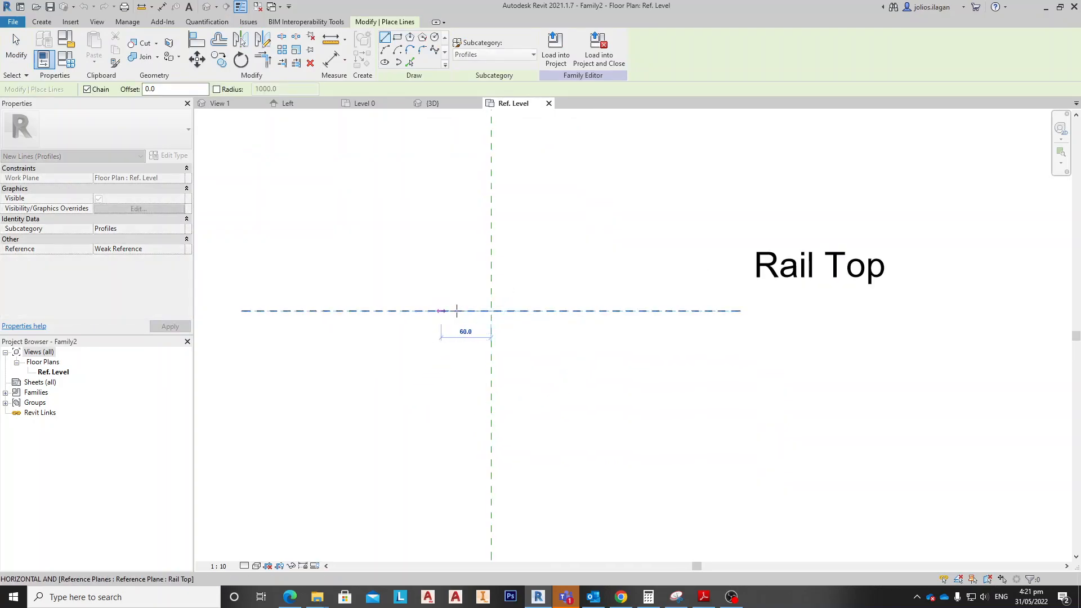
pyautogui.click(461, 310)
pyautogui.press('Escape')
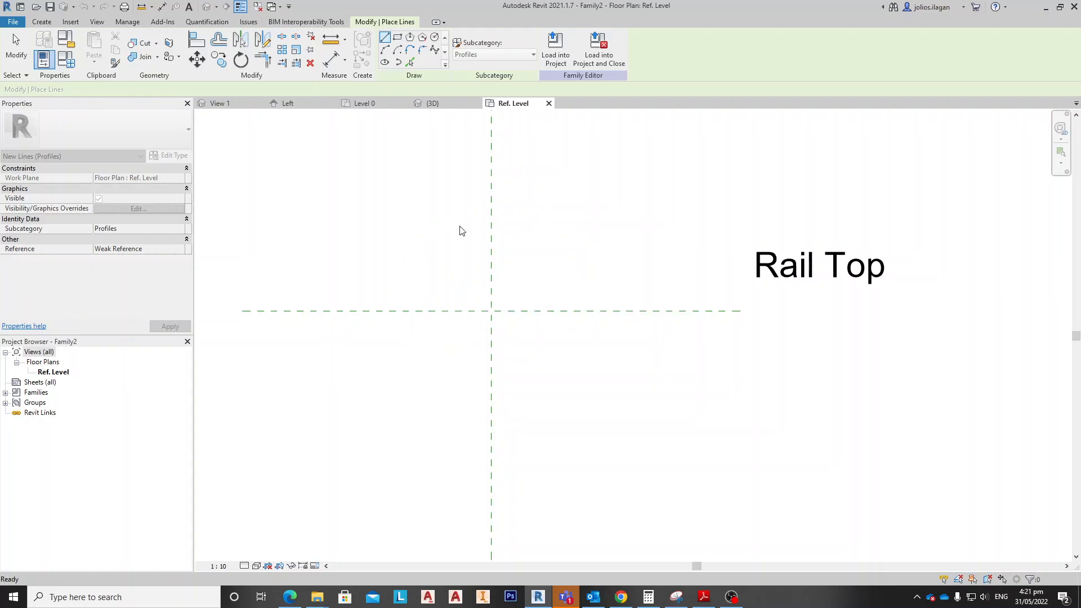
pyautogui.press('Escape')
# Place two vertical reference planes offset 100 mm on either side of the Rail Centerline.
pyautogui.press('r')
pyautogui.press('p')
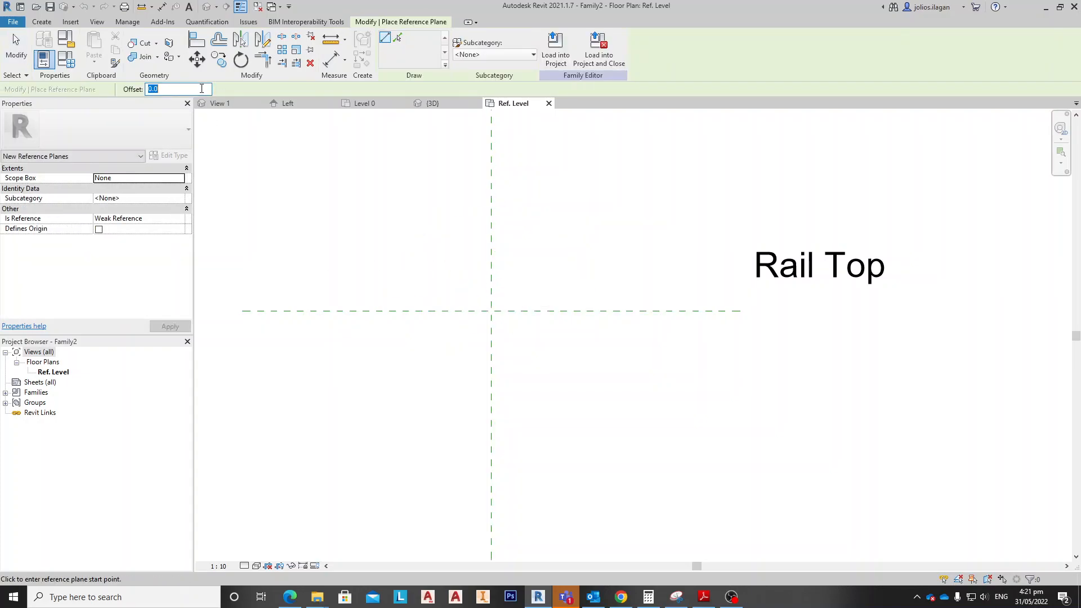
pyautogui.click(490, 229)
pyautogui.click(490, 374)
pyautogui.click(491, 386)
pyautogui.click(490, 236)
# Place two horizontal reference planes offset 100 mm above and below the Rail Top plane.
pyautogui.click(344, 310)
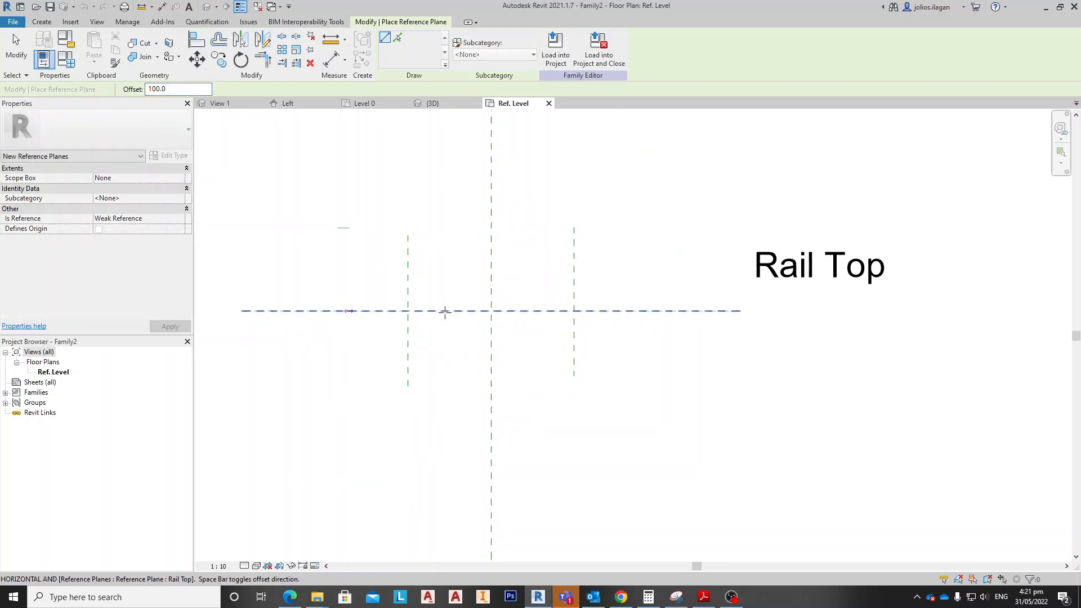
pyautogui.click(647, 311)
pyautogui.click(628, 310)
pyautogui.click(375, 310)
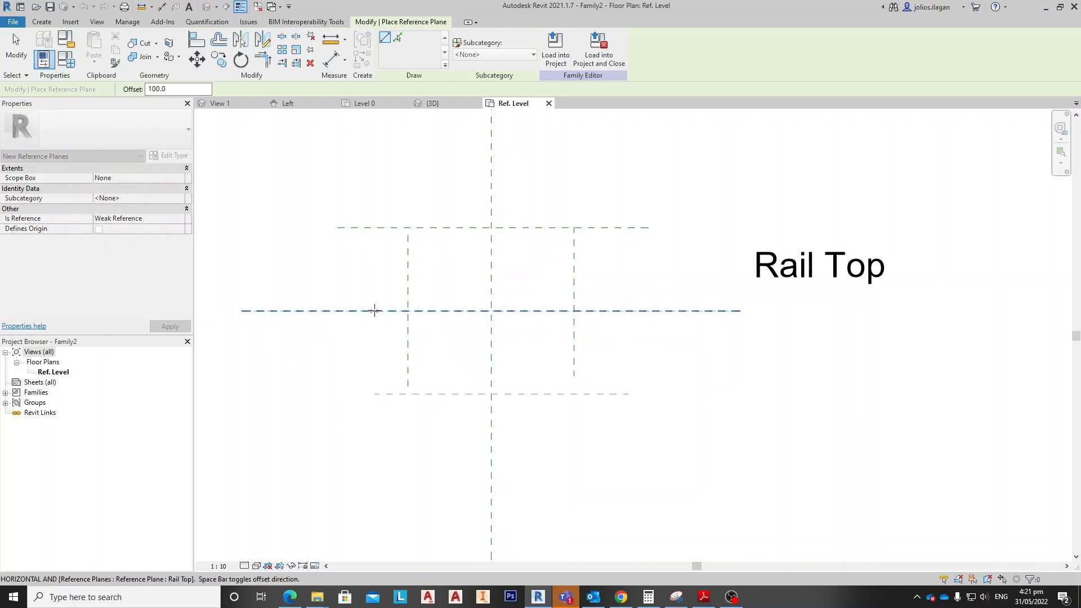
pyautogui.scroll(-1, 548, 322)
pyautogui.moveTo(550, 324)
pyautogui.mouseDown(button='middle')
pyautogui.moveTo(536, 303)
pyautogui.moveTo(548, 304)
pyautogui.mouseUp(button='middle')
pyautogui.press('Escape')
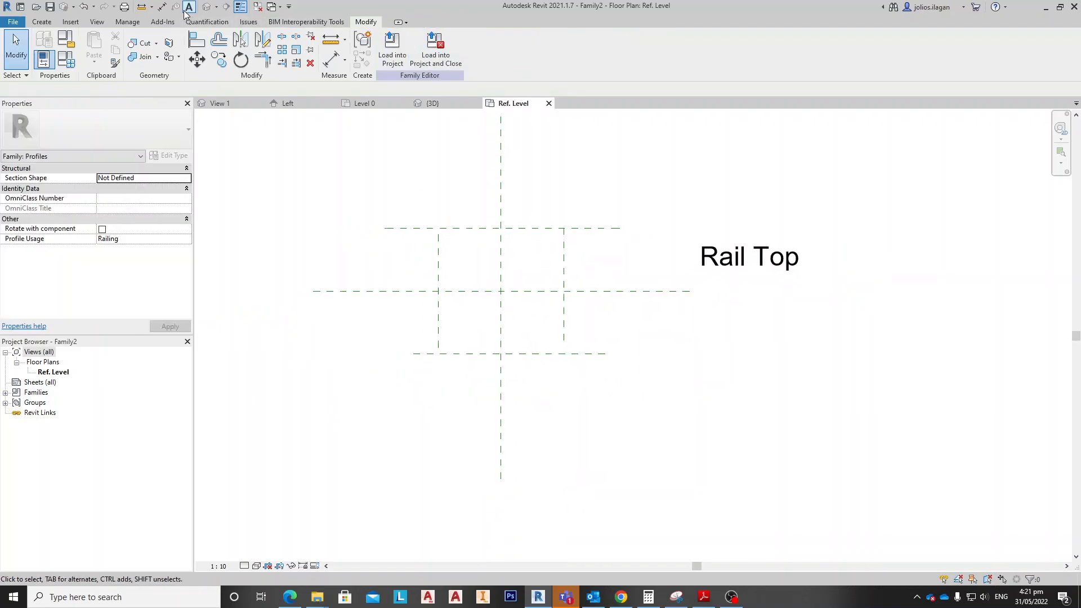
# Draw a stepped line chain from Rail Top halfway up the left reference plane, about 30 mm inward, and up to the upper plane.
pyautogui.click(42, 22)
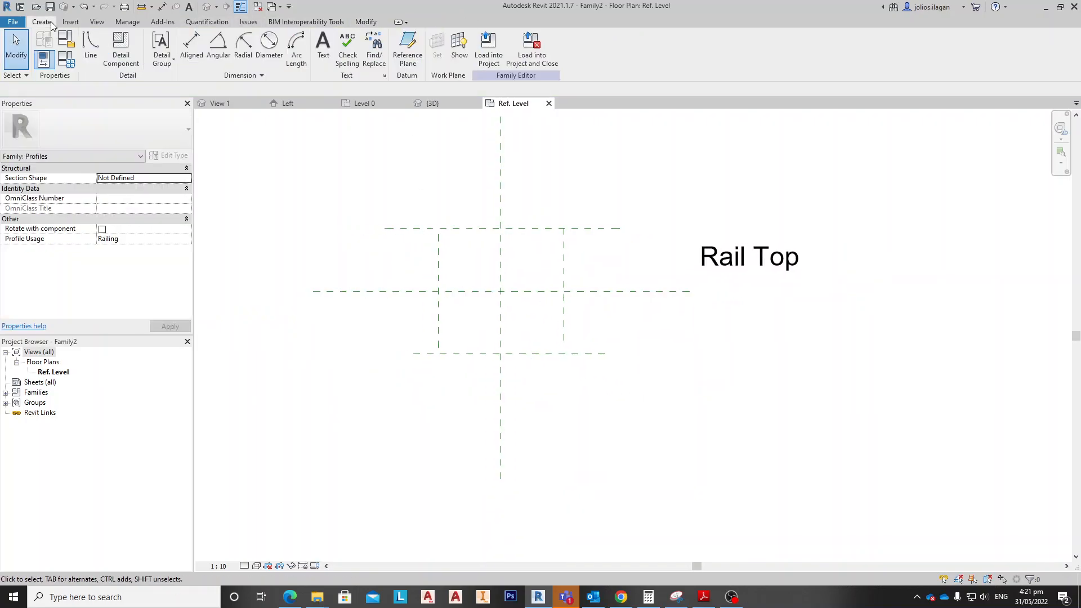
pyautogui.click(91, 45)
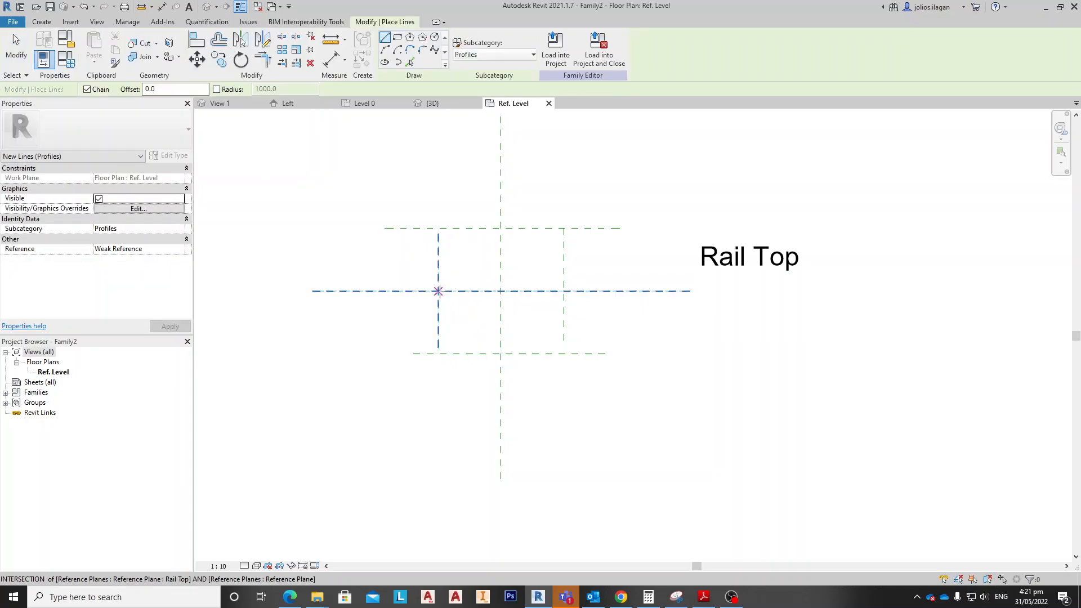
pyautogui.click(438, 291)
pyautogui.scroll(2, 438, 256)
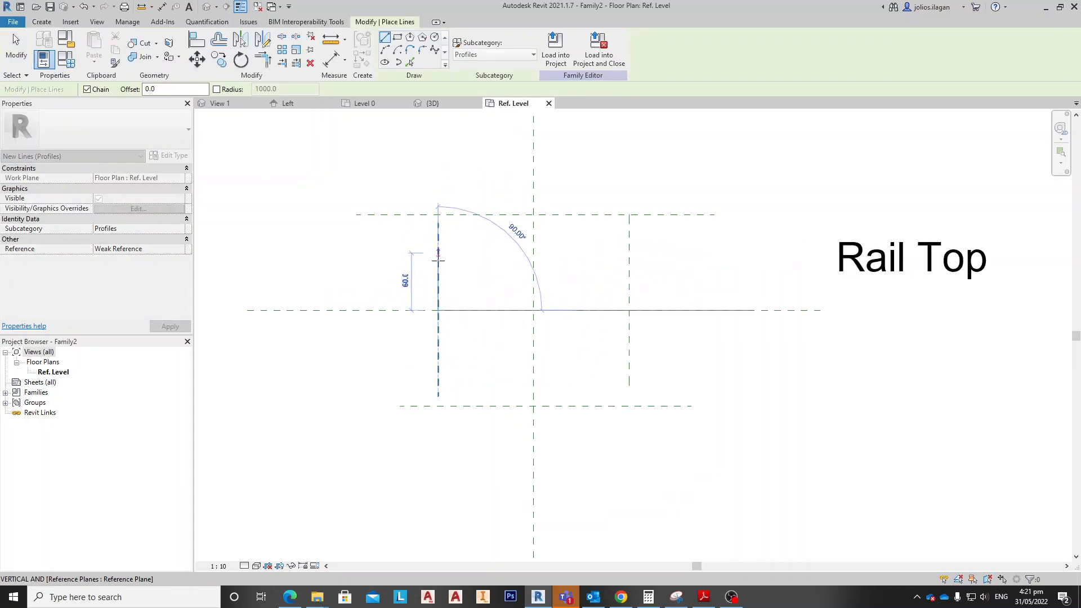
pyautogui.click(439, 262)
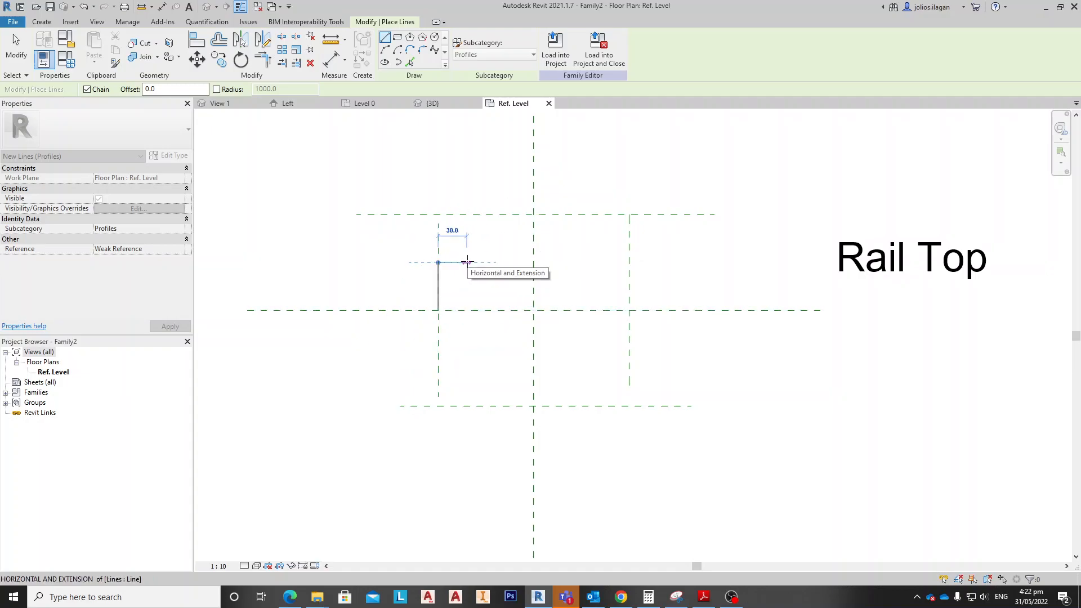
pyautogui.scroll(1, 467, 263)
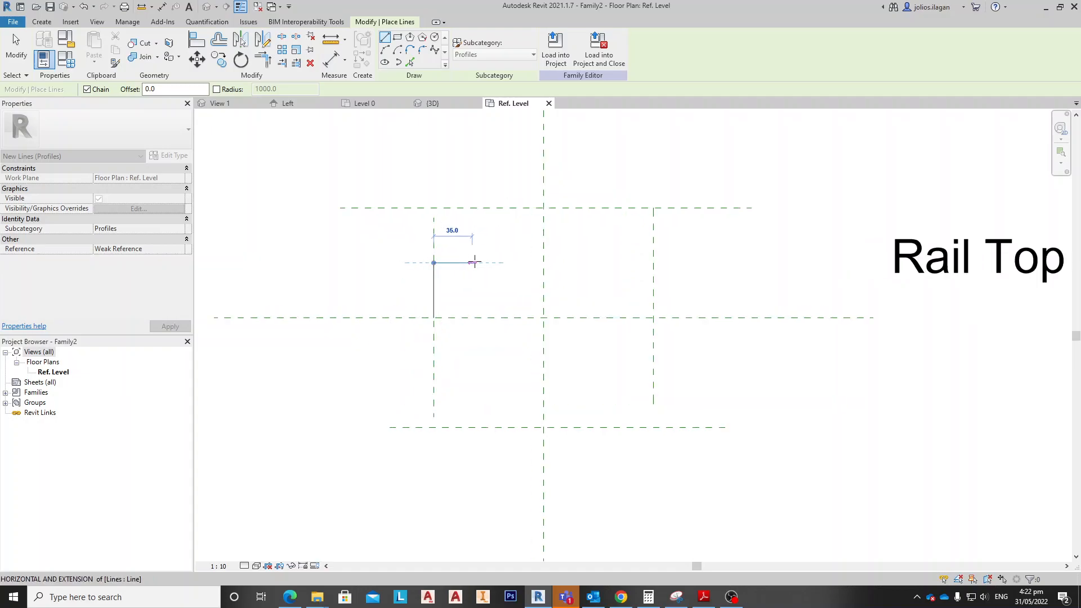
pyautogui.click(467, 263)
pyautogui.click(467, 207)
pyautogui.press('Escape')
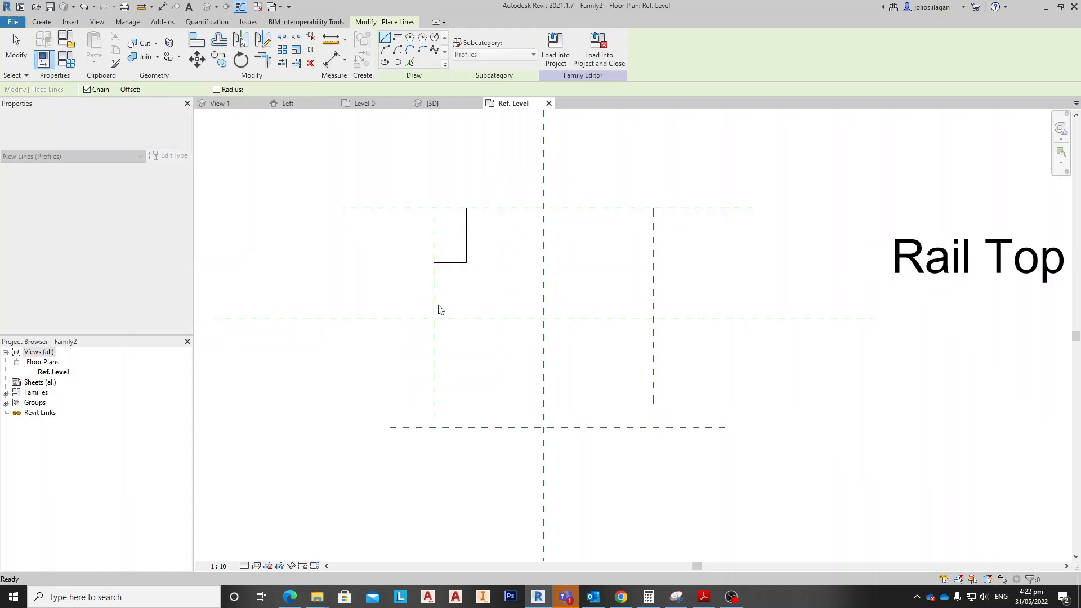
# Mirror a copy of the three stepped lines below the Rail Top plane using a drawn horizontal axis.
pyautogui.press('Escape')
pyautogui.moveTo(388, 167); pyautogui.dragTo(495, 362)
pyautogui.moveTo(494, 298); pyautogui.dragTo(461, 268, button='middle')
pyautogui.press('m')
pyautogui.click(405, 288)
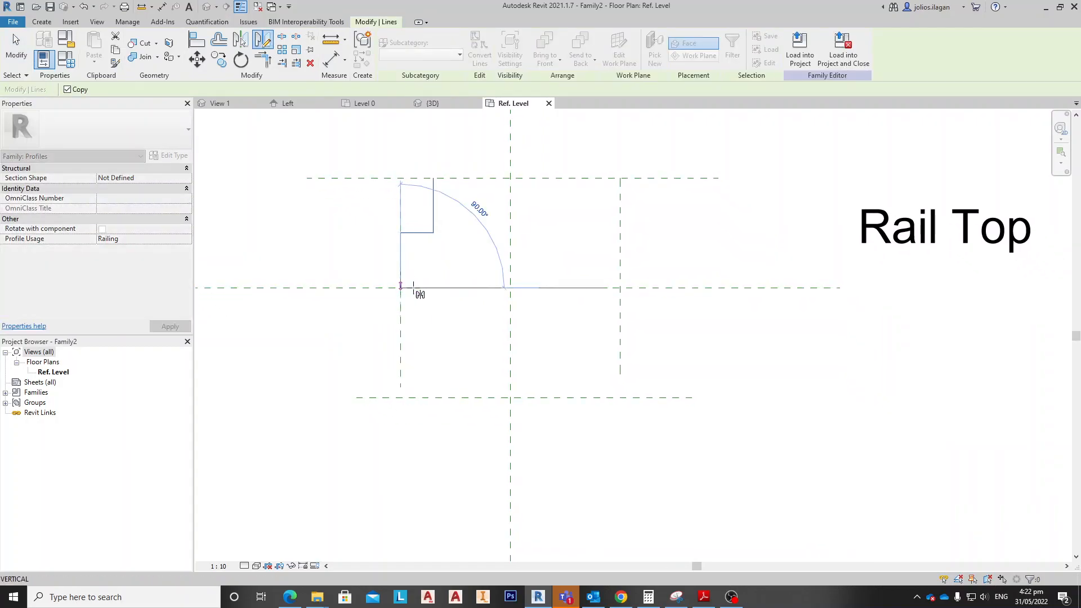
pyautogui.click(485, 288)
# Mirror a copy of all six stepped lines across the Rail Centerline to form the right side of the profile.
pyautogui.moveTo(358, 134); pyautogui.dragTo(490, 355)
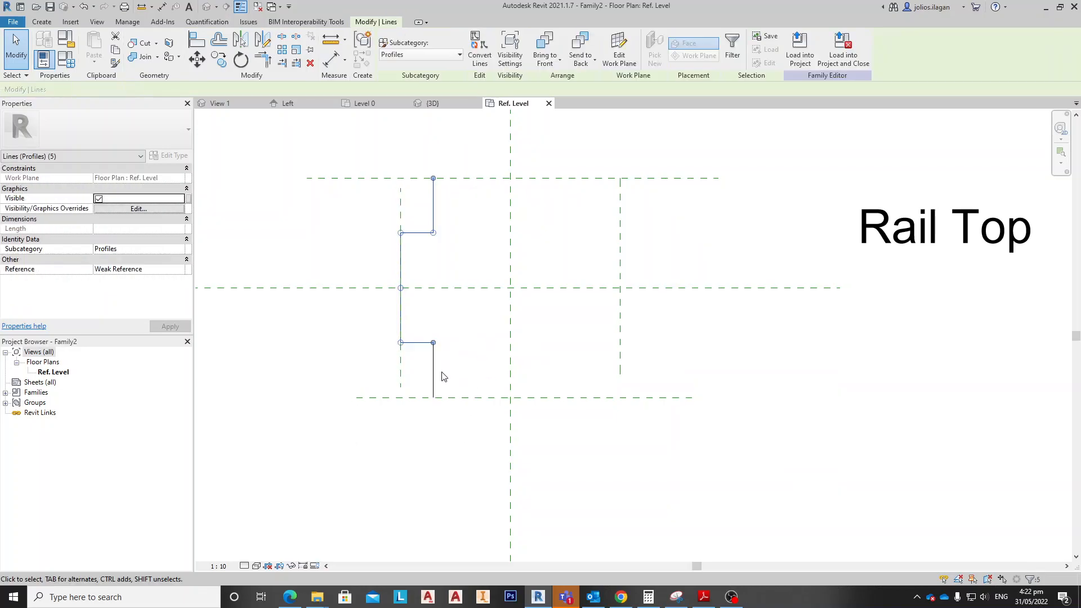
pyautogui.keyDown('ctrl'); pyautogui.click(434, 365); pyautogui.keyUp('ctrl')
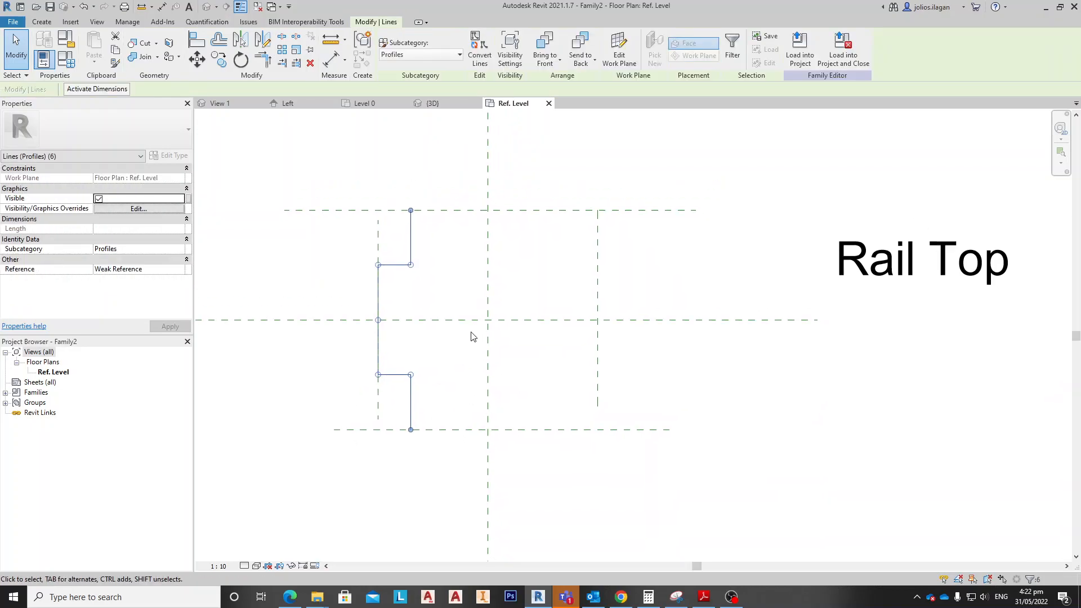
pyautogui.press('m')
pyautogui.press('m')
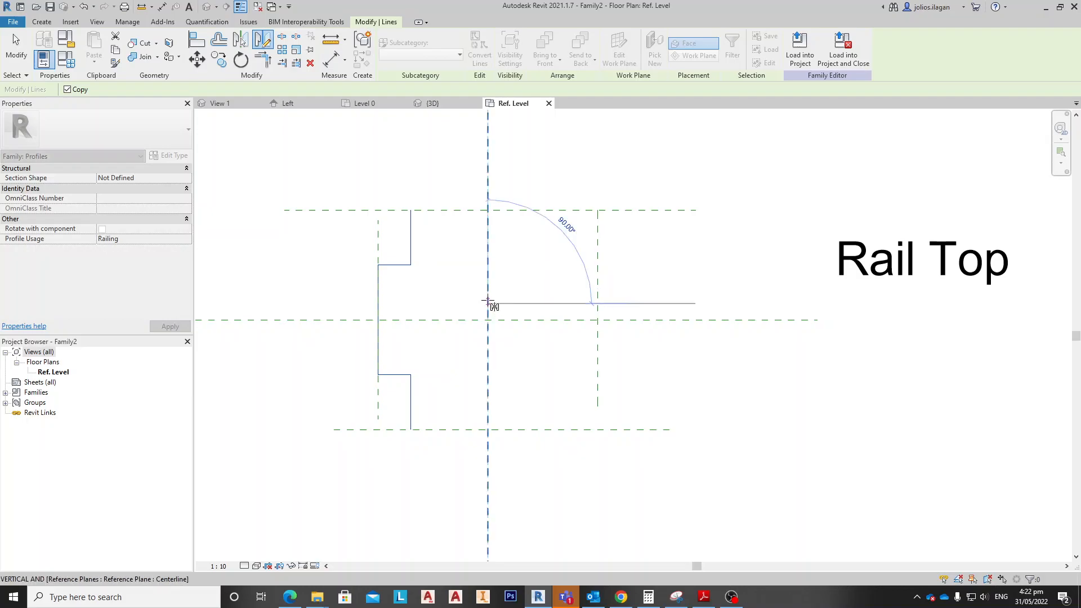
pyautogui.click(488, 271)
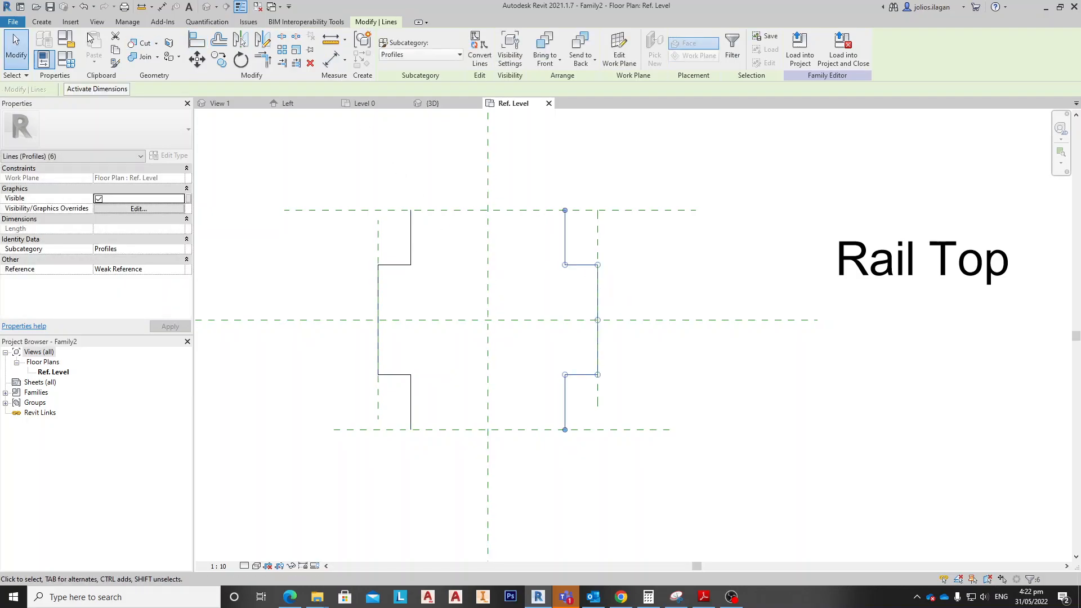
pyautogui.press('Escape')
# Close the profile outline with horizontal lines joining both sides along the upper and lower reference planes.
pyautogui.click(42, 22)
pyautogui.click(121, 49)
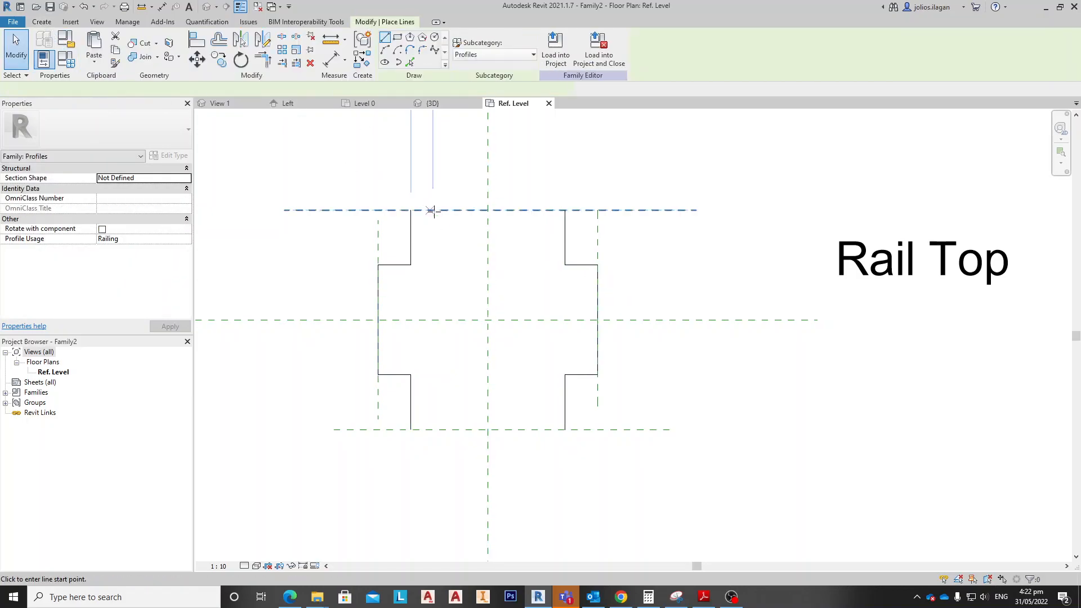
pyautogui.click(411, 210)
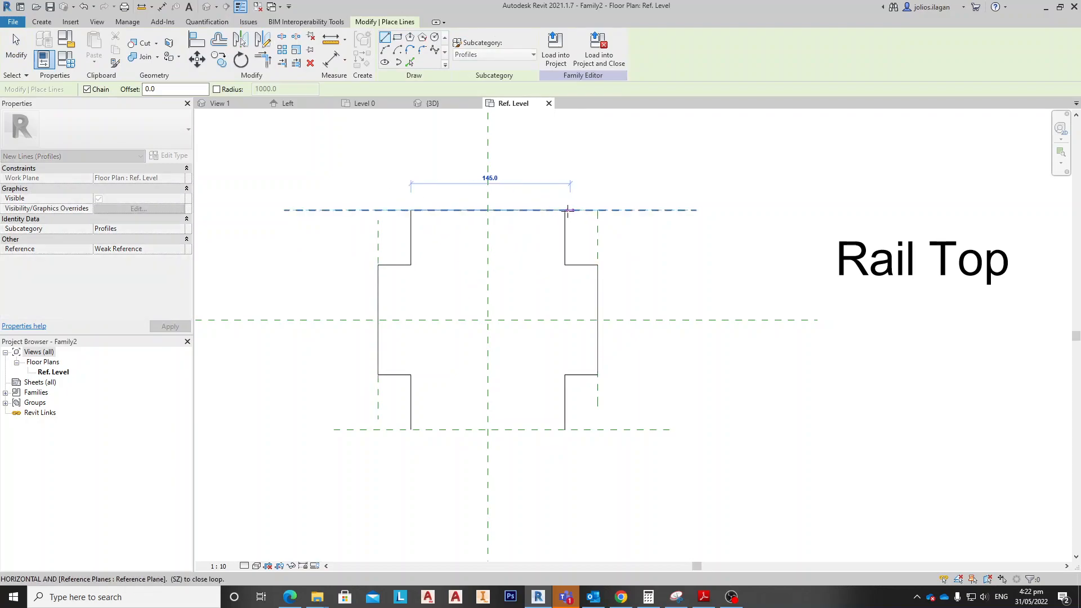
pyautogui.click(565, 211)
pyautogui.click(411, 429)
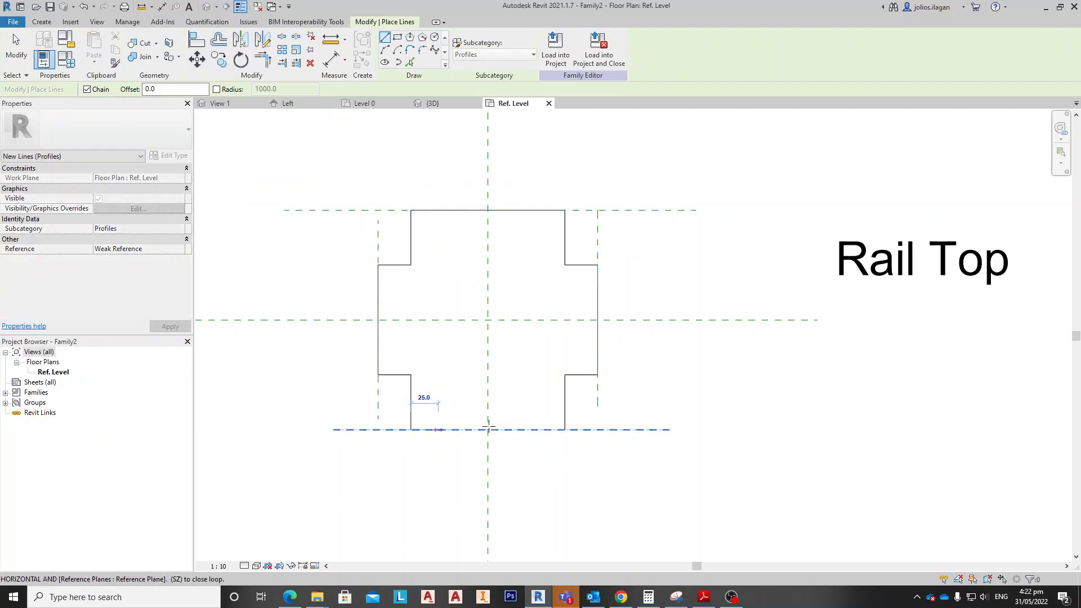
pyautogui.click(564, 430)
pyautogui.press('Escape')
pyautogui.scroll(-1, 401, 269)
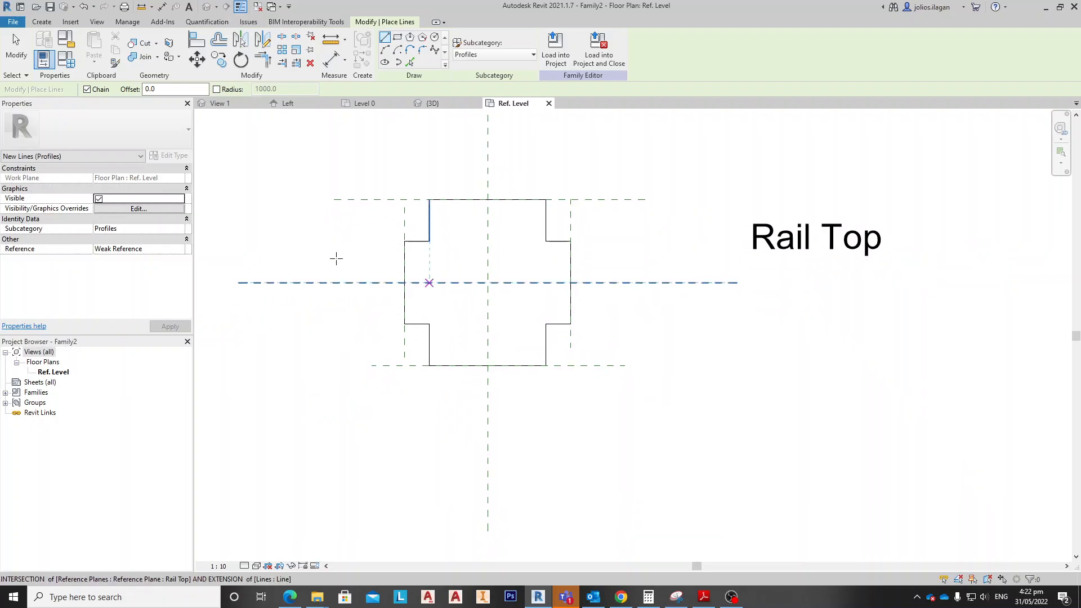
# Round both uppermost corners of the rail profile with fillet arcs of about 40 mm radius.
pyautogui.click(422, 51)
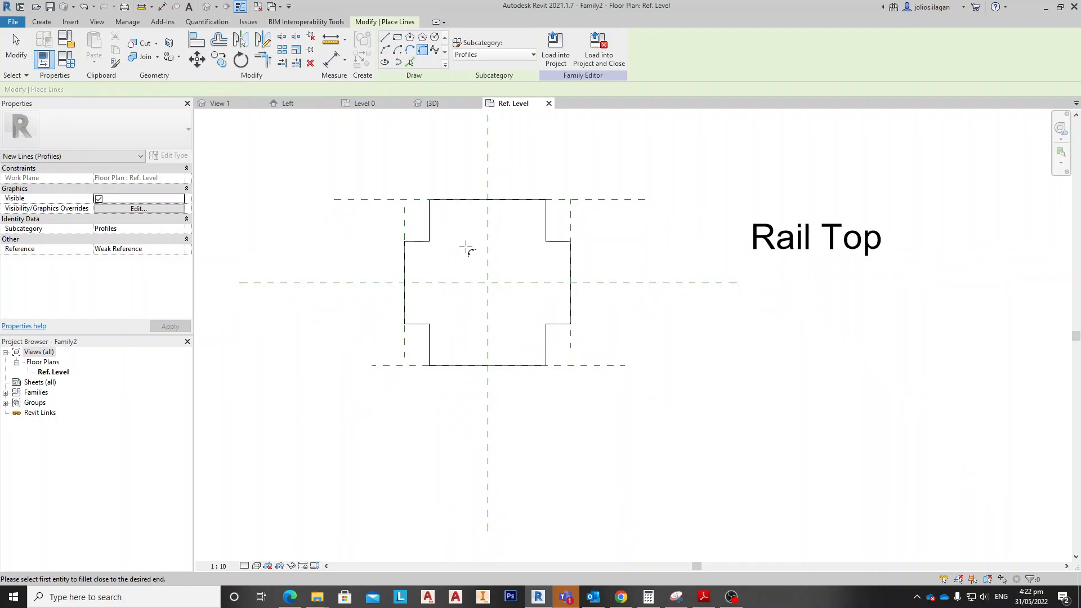
pyautogui.click(455, 201)
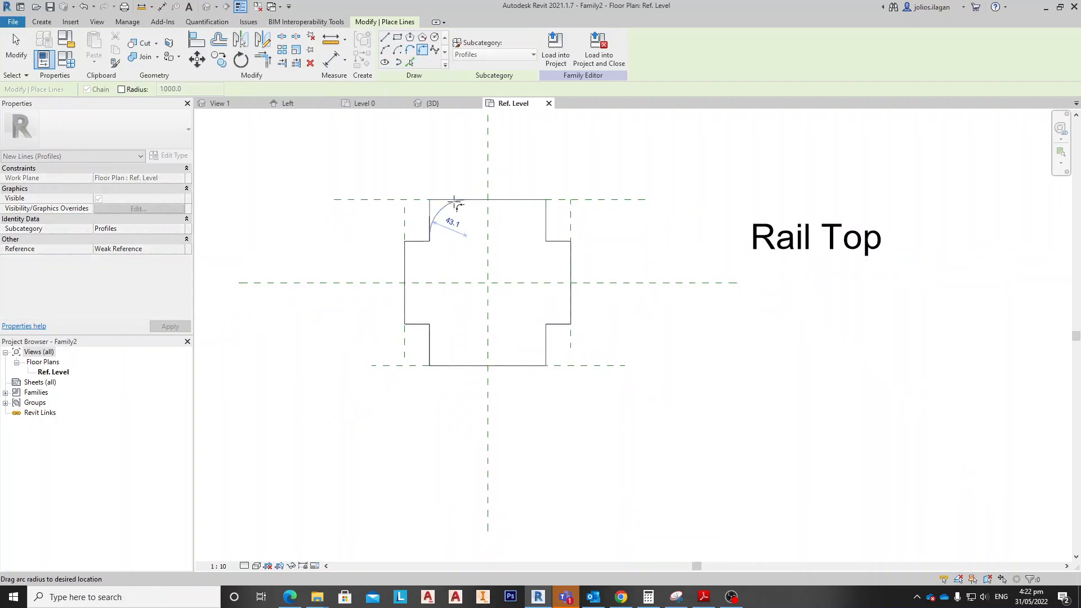
pyautogui.scroll(2, 444, 209)
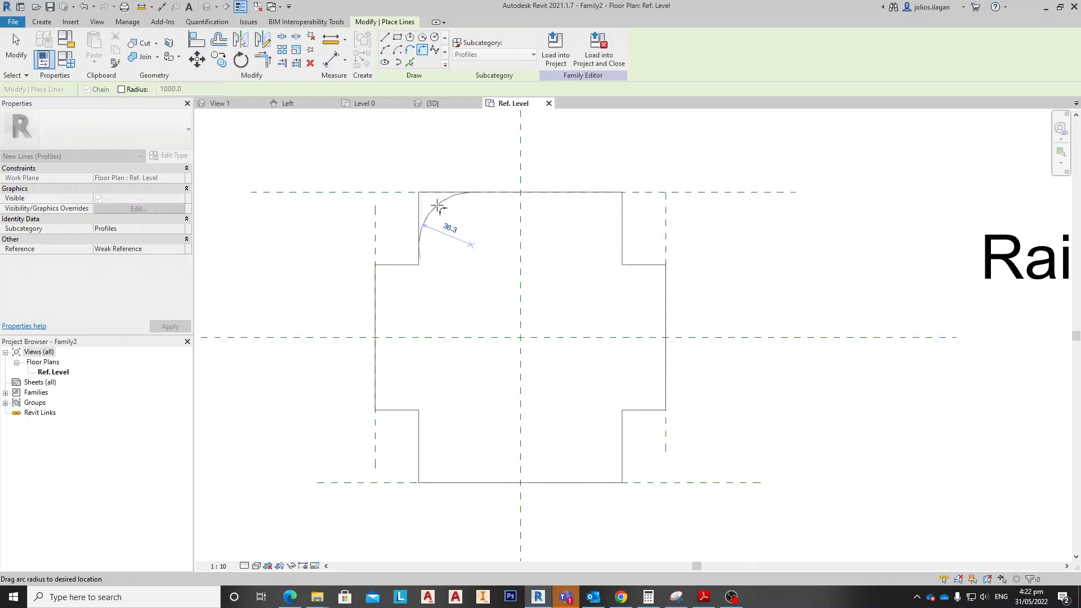
pyautogui.click(440, 208)
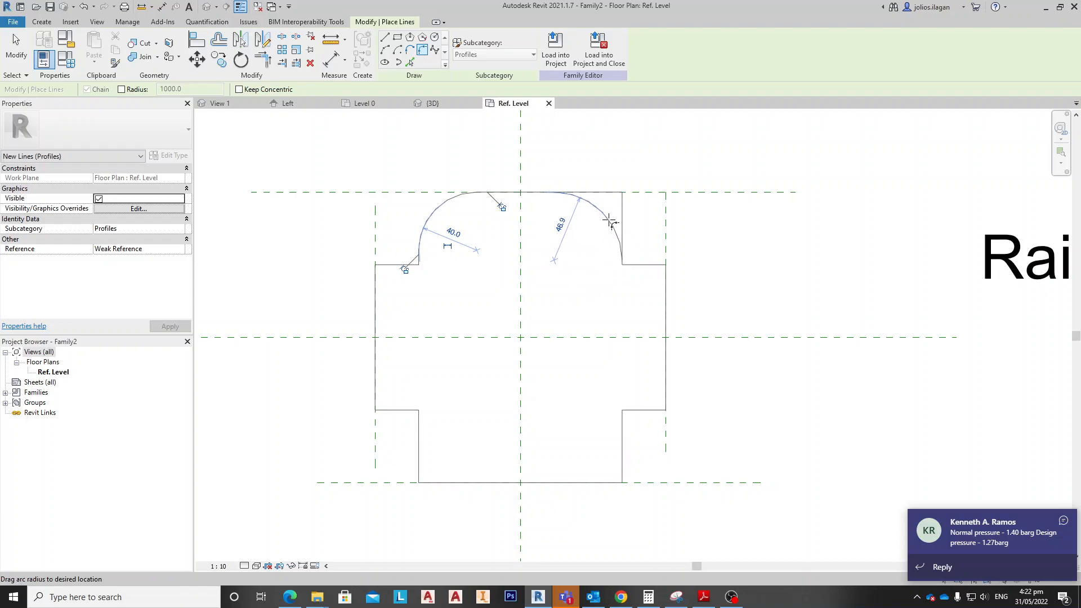
pyautogui.click(612, 217)
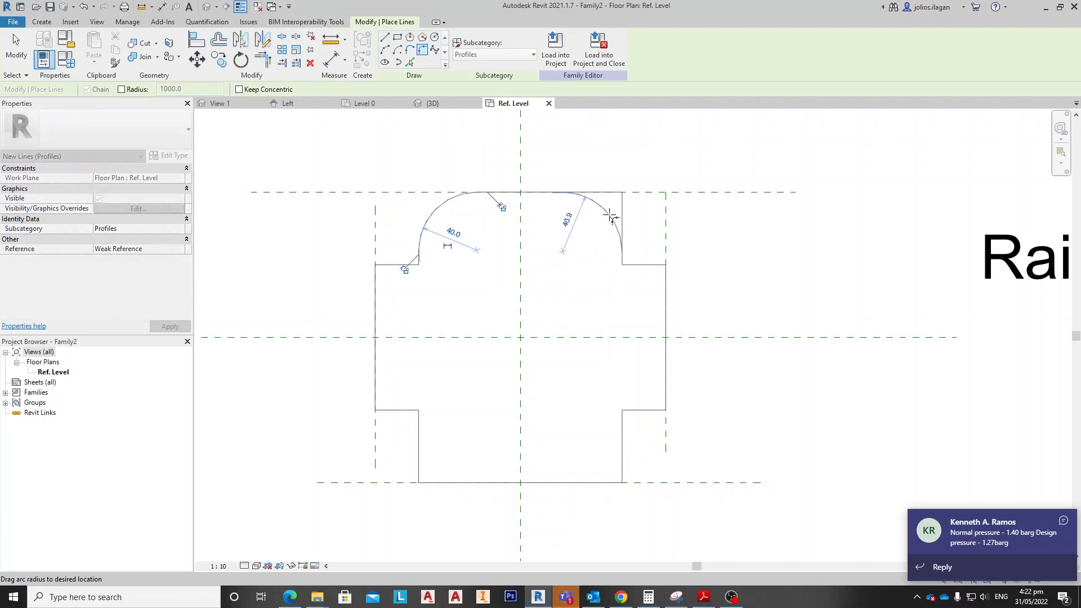
pyautogui.click(612, 218)
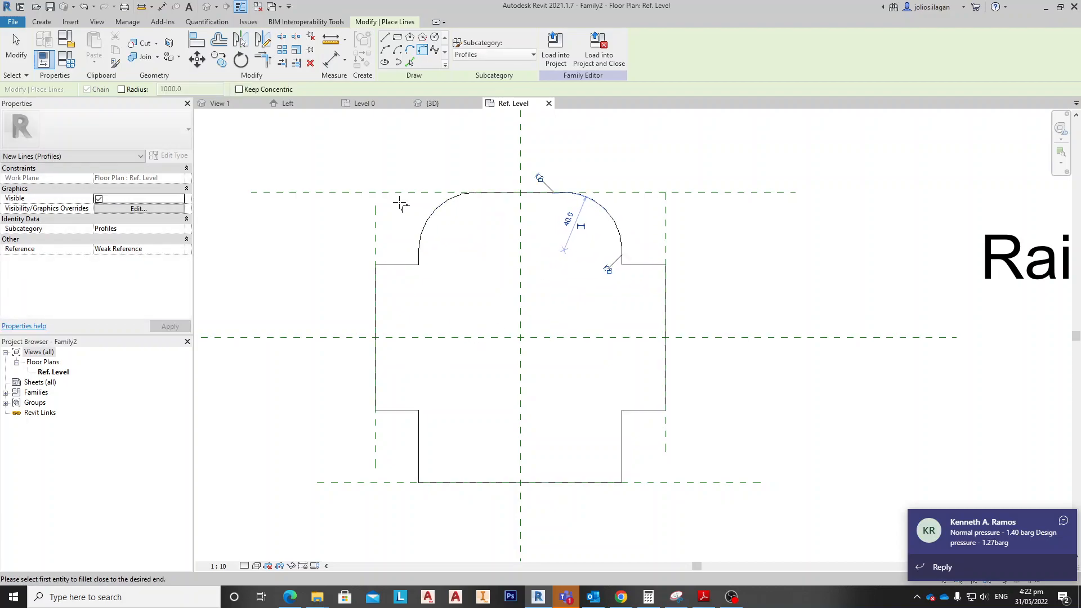
# Fillet the two outer shoulder corners above the Rail Top plane with a radius of about 15 mm.
pyautogui.click(394, 265)
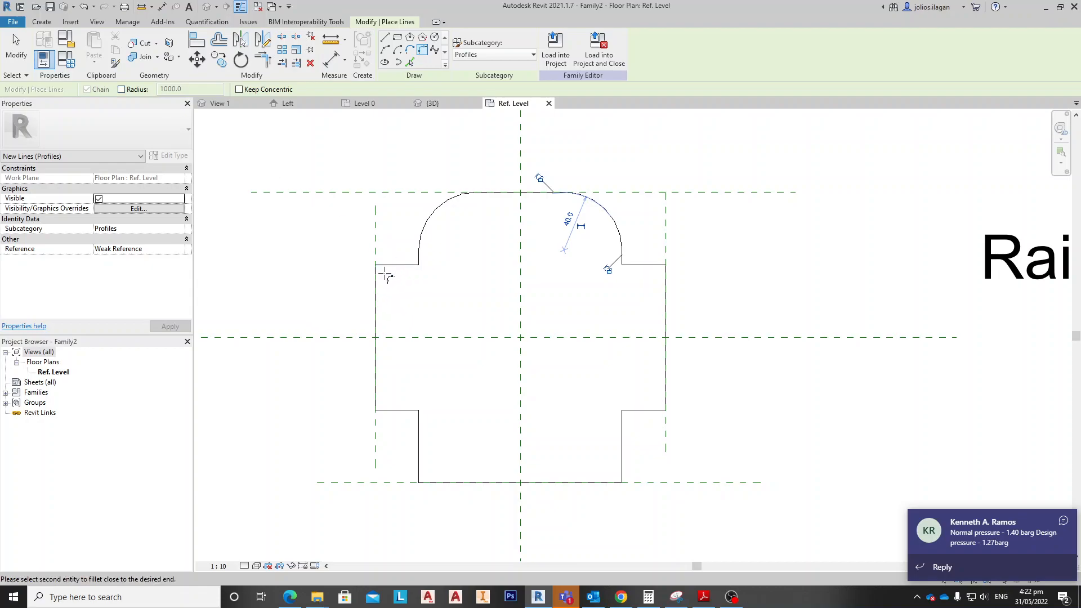
pyautogui.click(376, 273)
pyautogui.scroll(2, 379, 273)
pyautogui.click(382, 274)
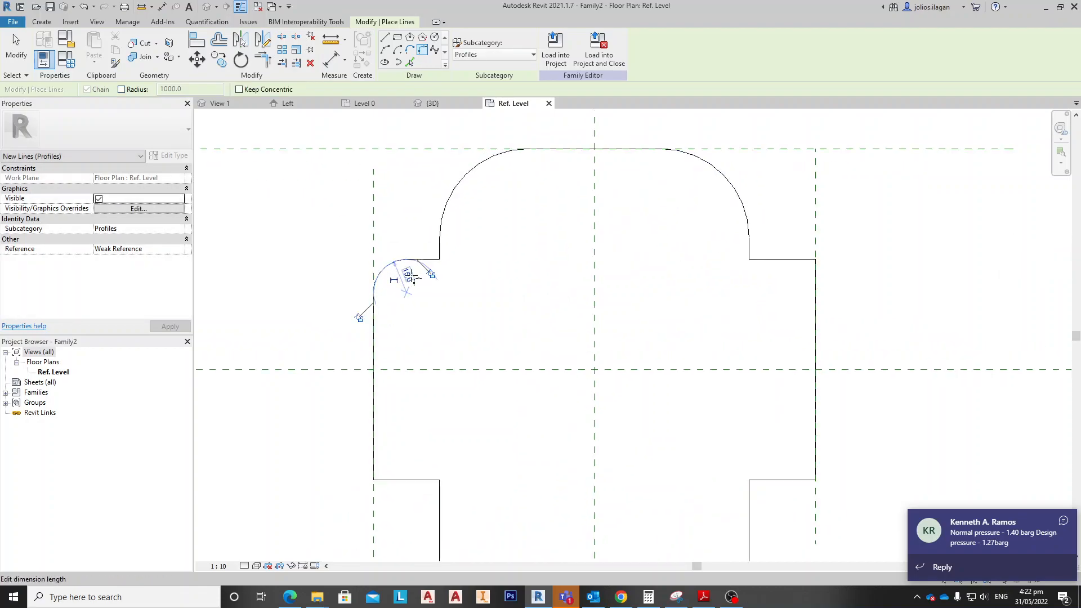
pyautogui.click(817, 291)
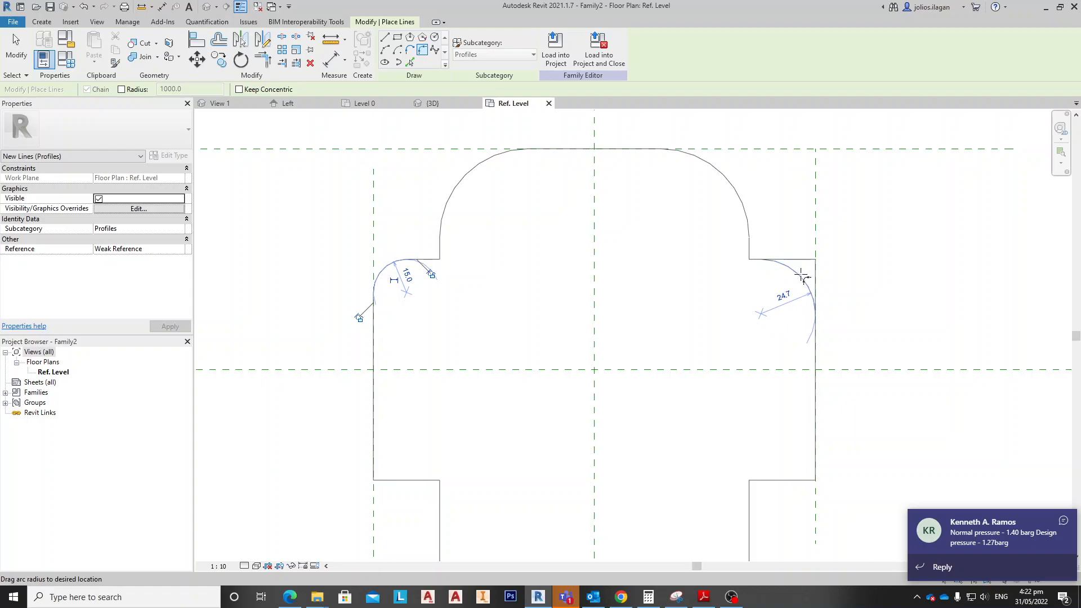
pyautogui.click(801, 266)
pyautogui.scroll(-2, 717, 337)
pyautogui.scroll(-2, 432, 369)
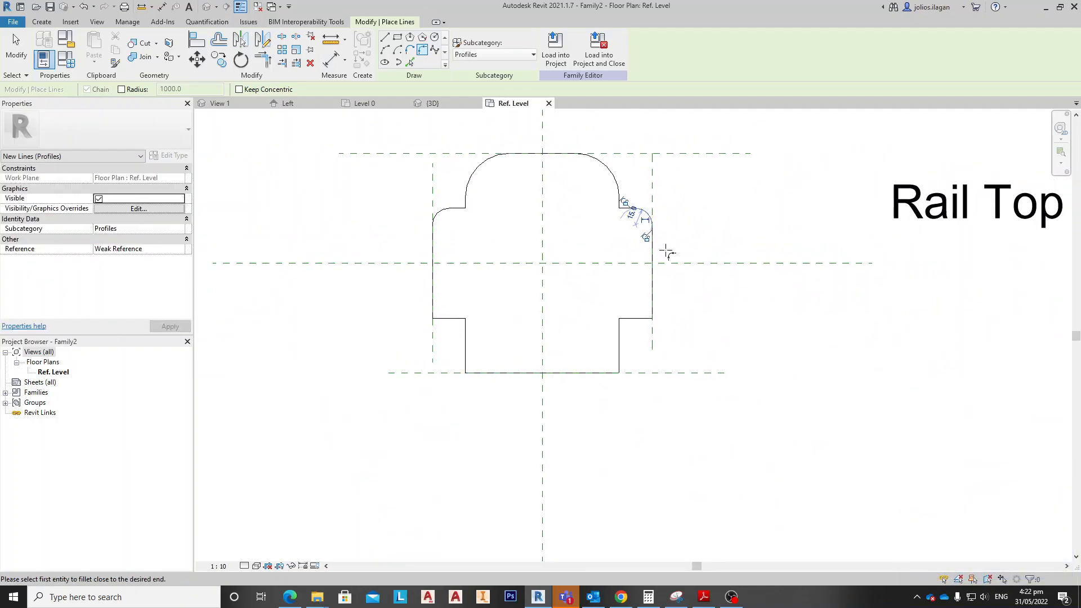
pyautogui.press('Escape')
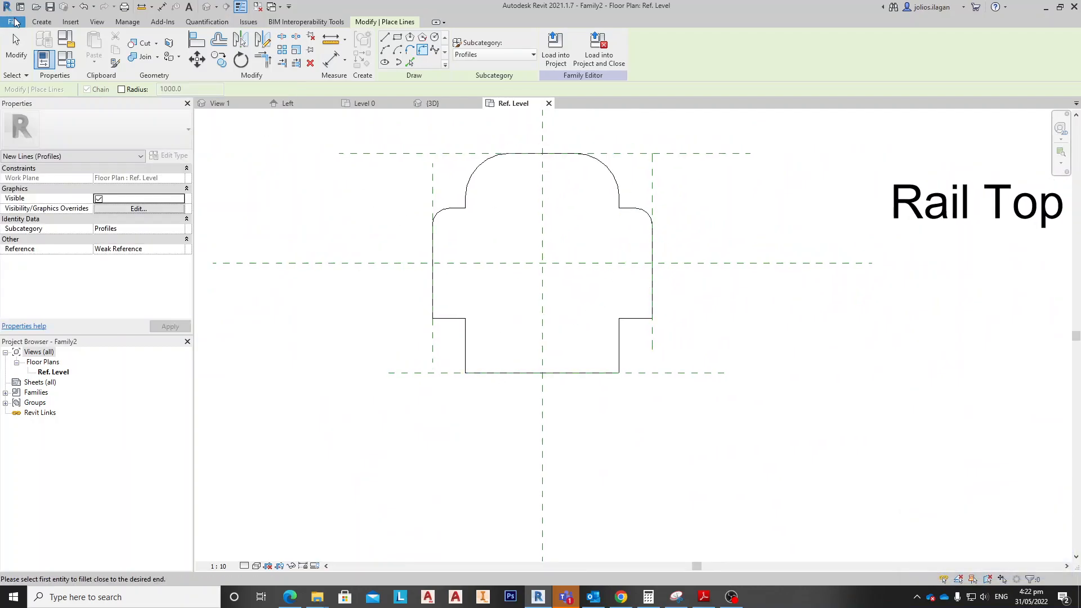
# Save the profile family as "Top Rail Custom Profile" in the BIM Tools folder.
pyautogui.click(14, 22)
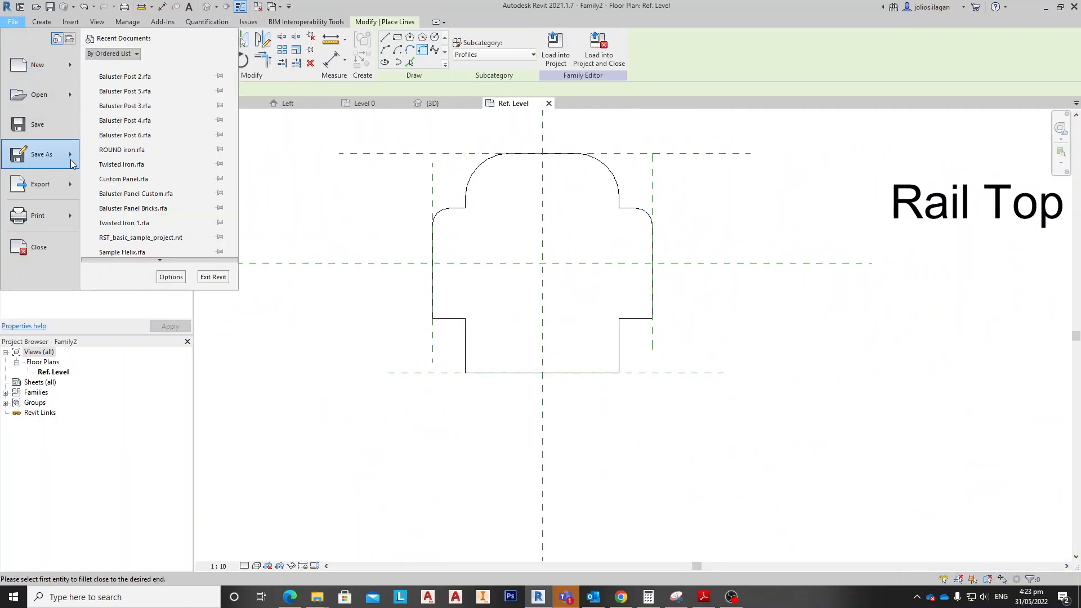
pyautogui.moveTo(72, 164)
pyautogui.click(133, 140)
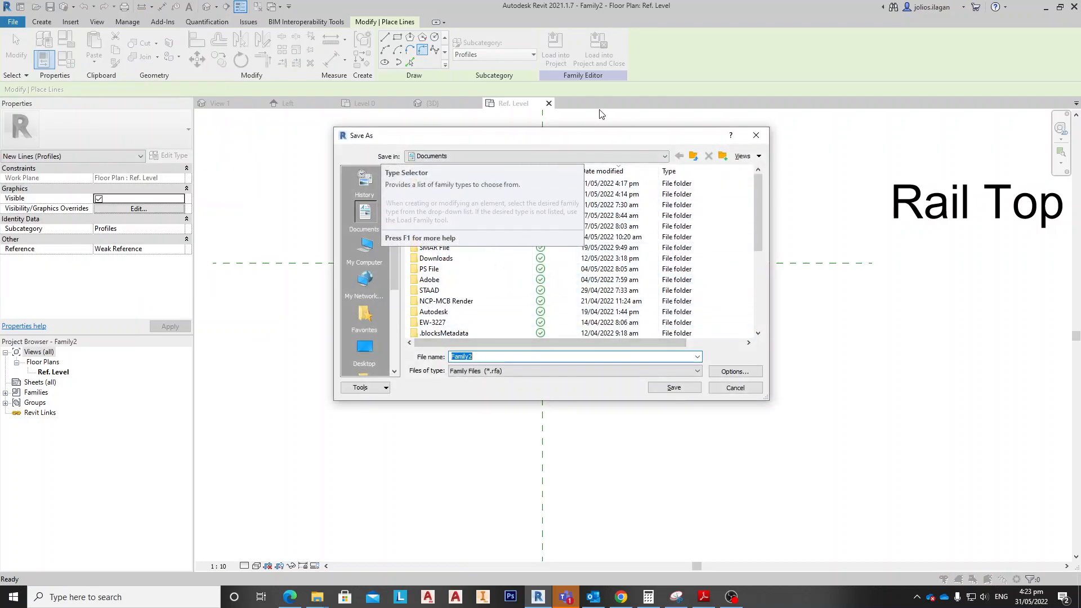
pyautogui.moveTo(600, 136); pyautogui.dragTo(795, 101)
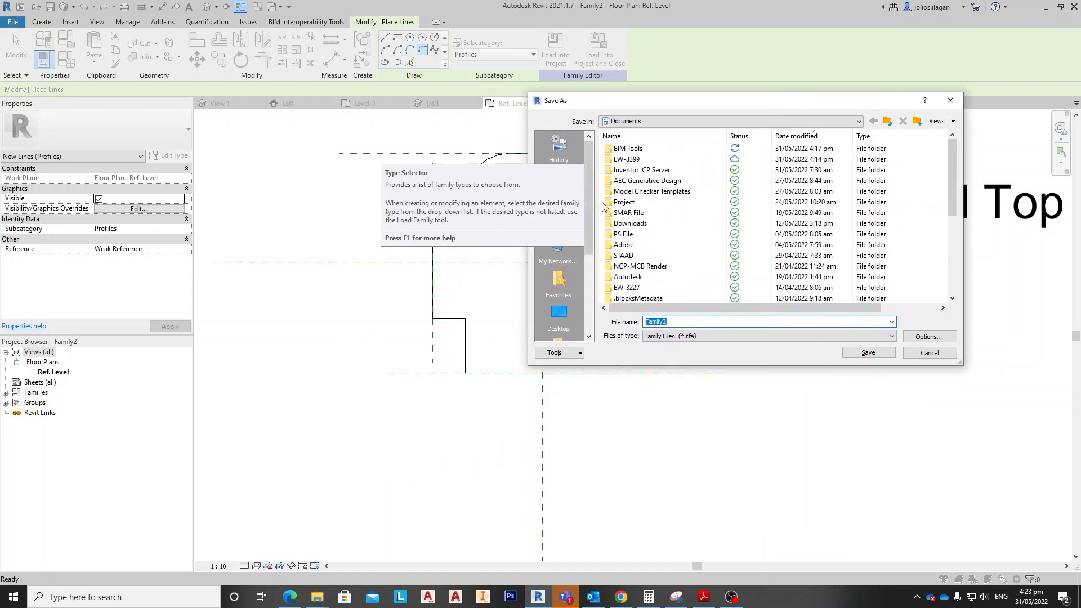
pyautogui.doubleClick(629, 149)
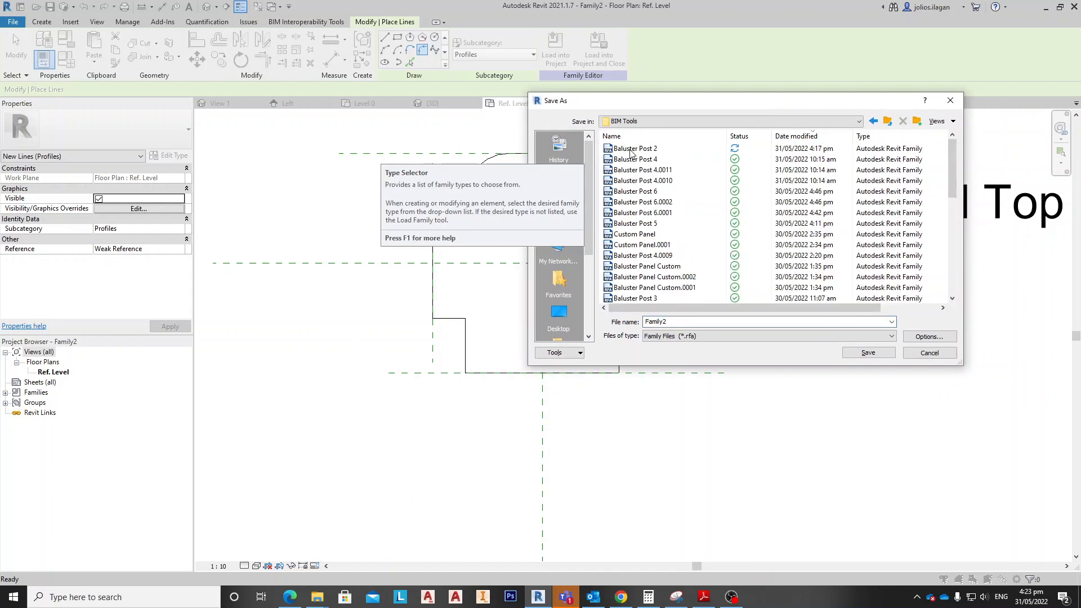
pyautogui.doubleClick(709, 322)
pyautogui.write('Top Rail Custom Profile')
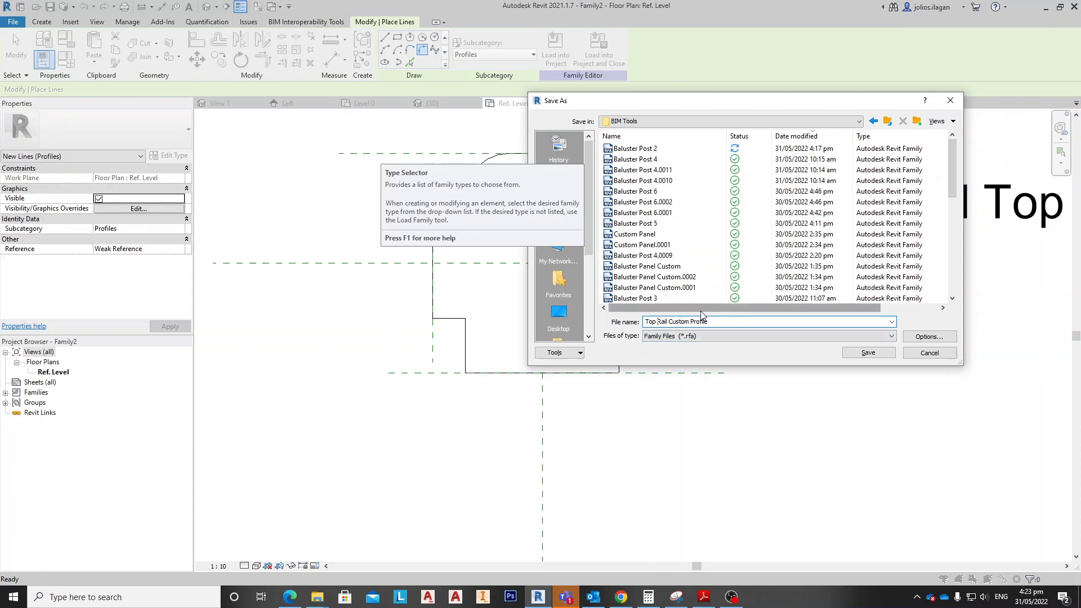
pyautogui.click(865, 353)
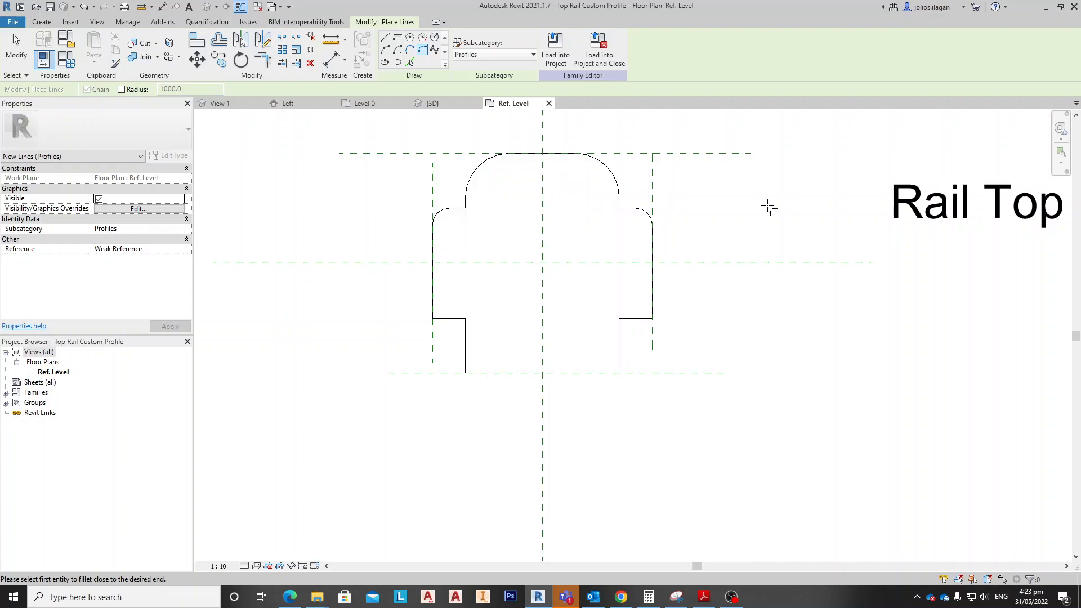
# Load the custom profile family into Project1.
pyautogui.moveTo(677, 382); pyautogui.dragTo(648, 381, button='middle')
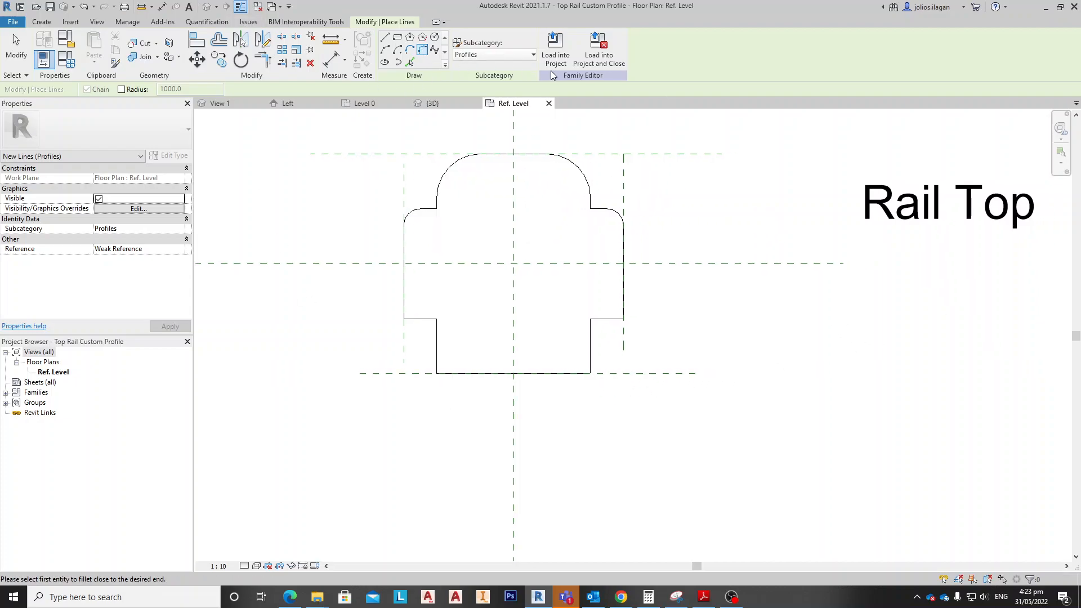
pyautogui.click(558, 56)
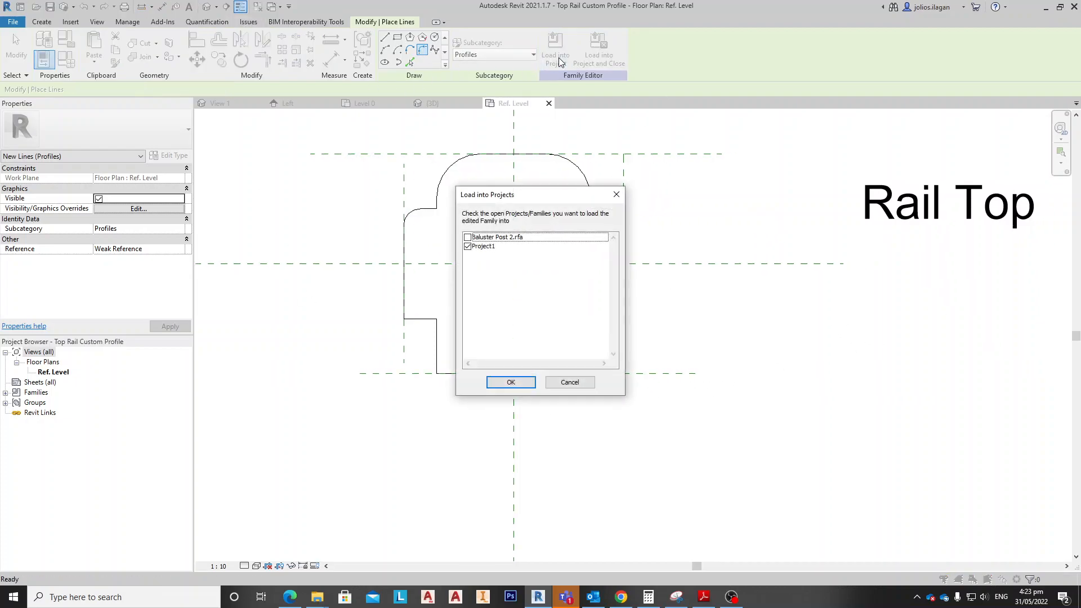
pyautogui.click(527, 383)
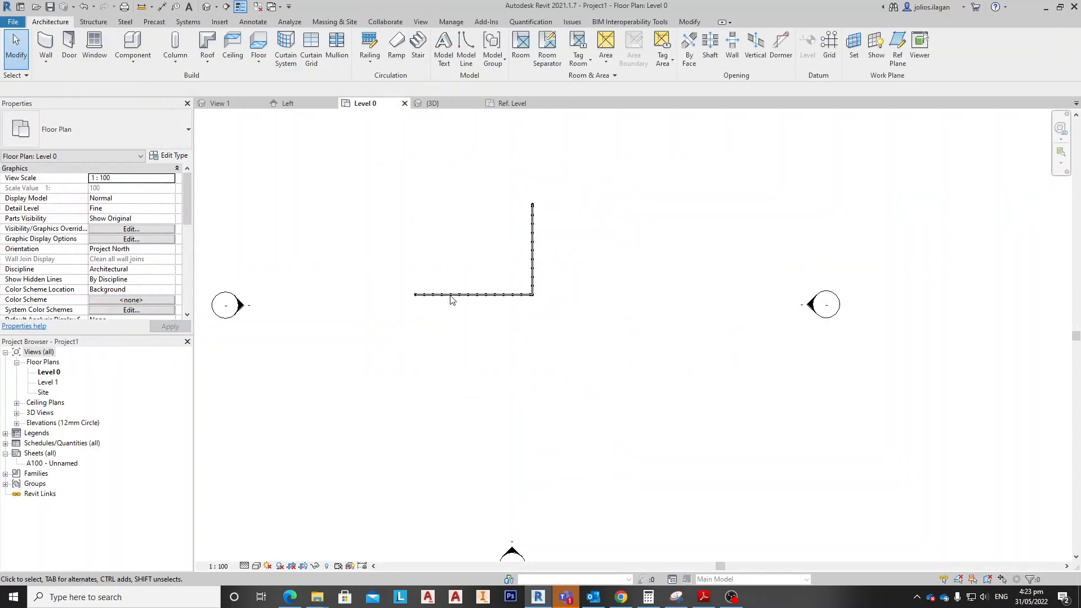
# Open the project's 3D view and start editing the railing's continuous top rail.
pyautogui.click(450, 107)
pyautogui.scroll(3, 612, 250)
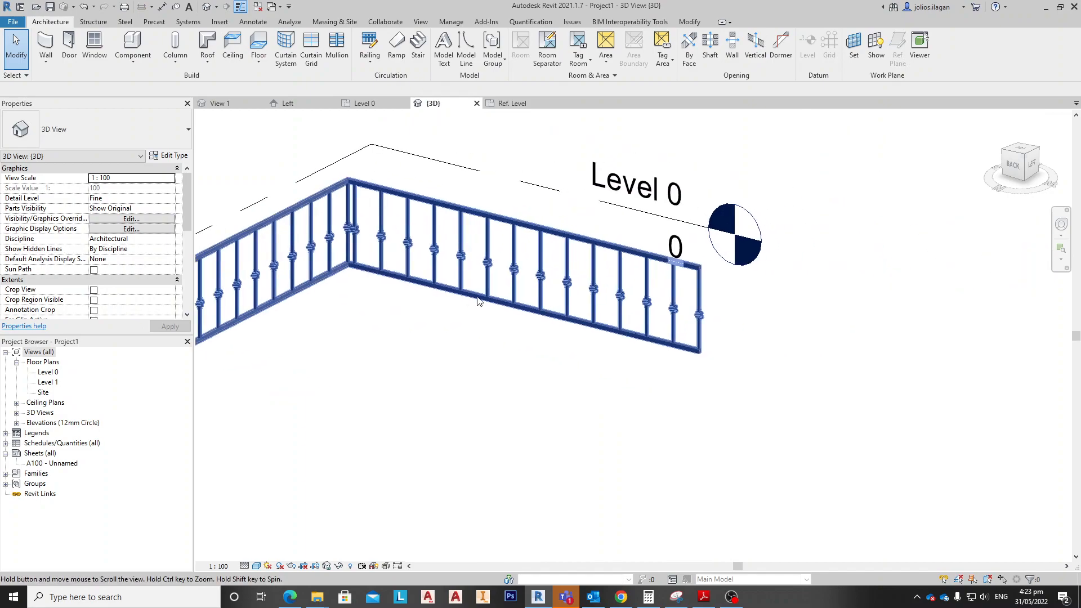
pyautogui.press('Tab')
pyautogui.click(645, 267)
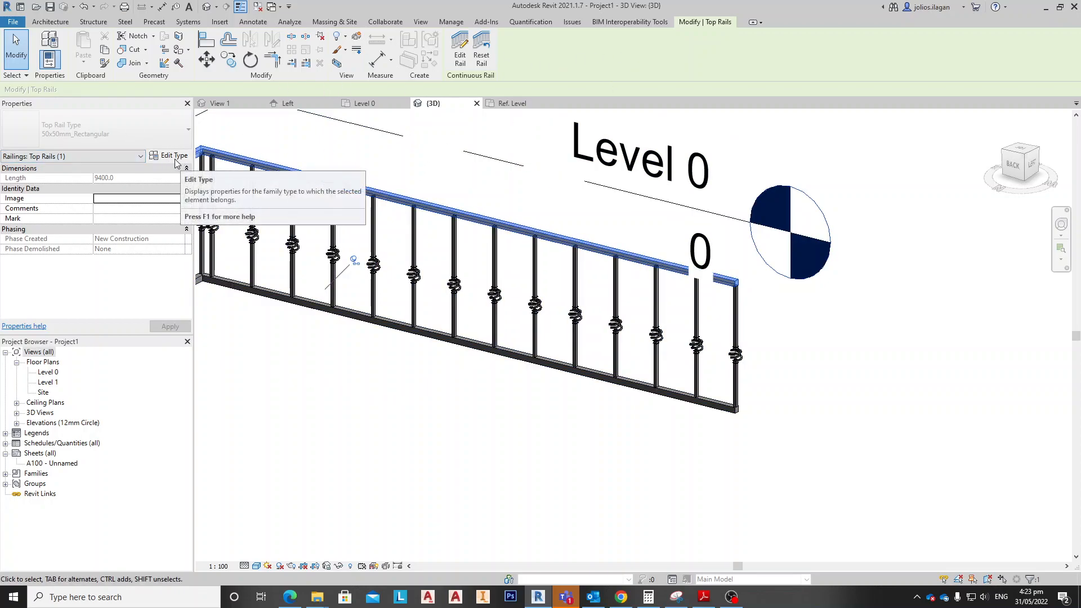
pyautogui.click(460, 51)
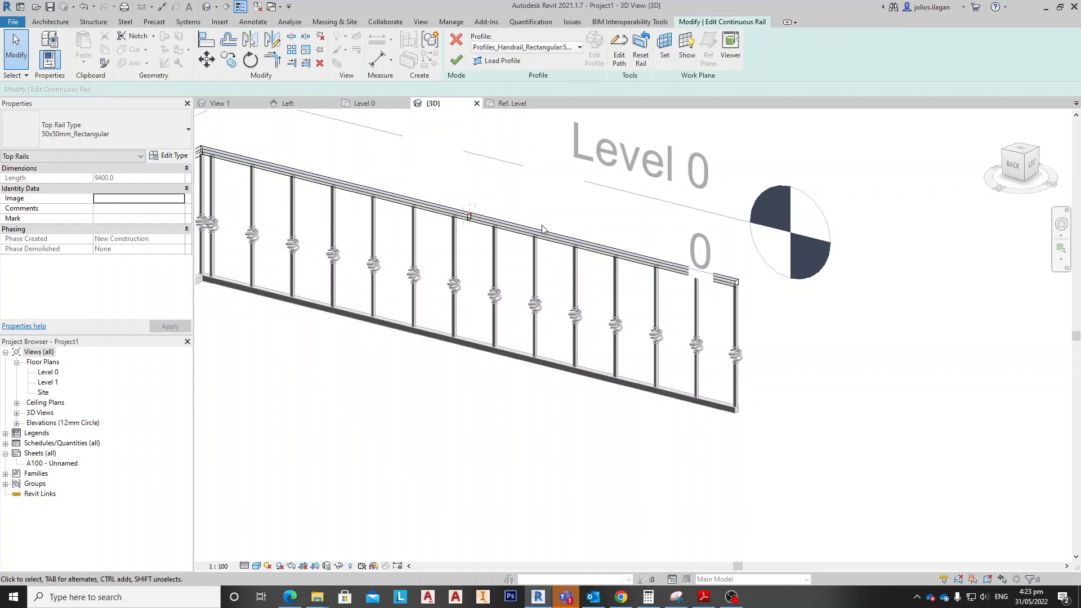
pyautogui.scroll(5, 484, 232)
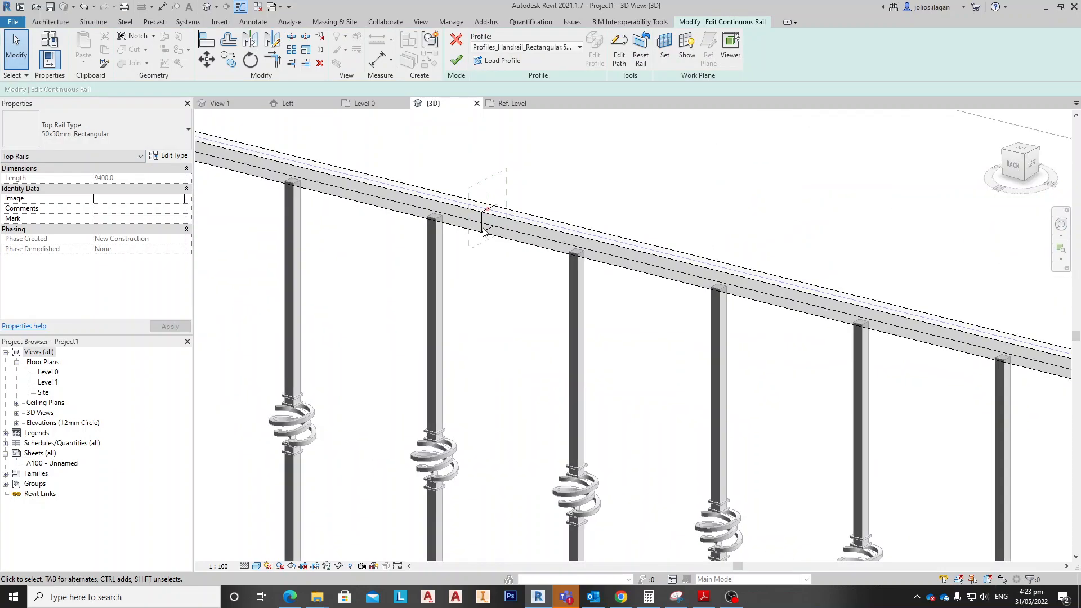
pyautogui.scroll(2, 476, 230)
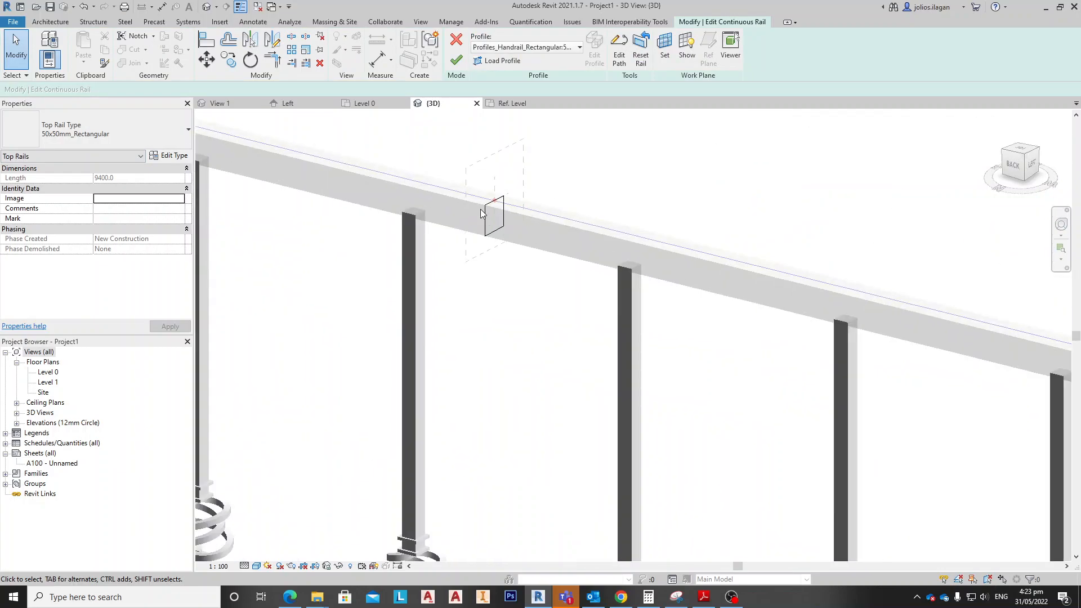
# Set the 50x50mm_Rectangular top rail type's profile to Top Rail Custom Profile and finish editing the rail.
pyautogui.click(162, 158)
pyautogui.click(638, 149)
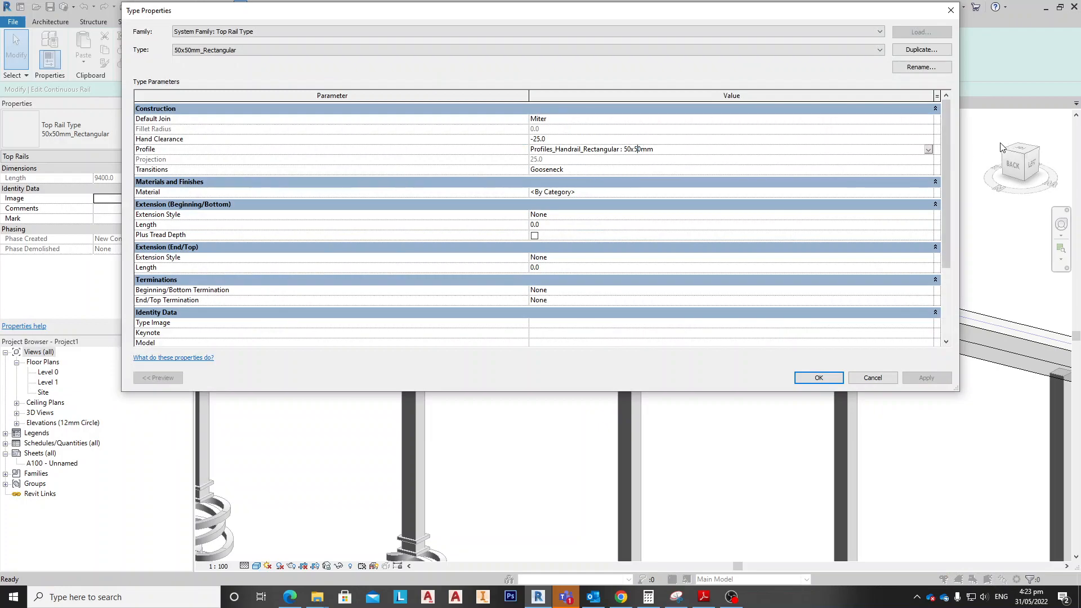
pyautogui.click(929, 150)
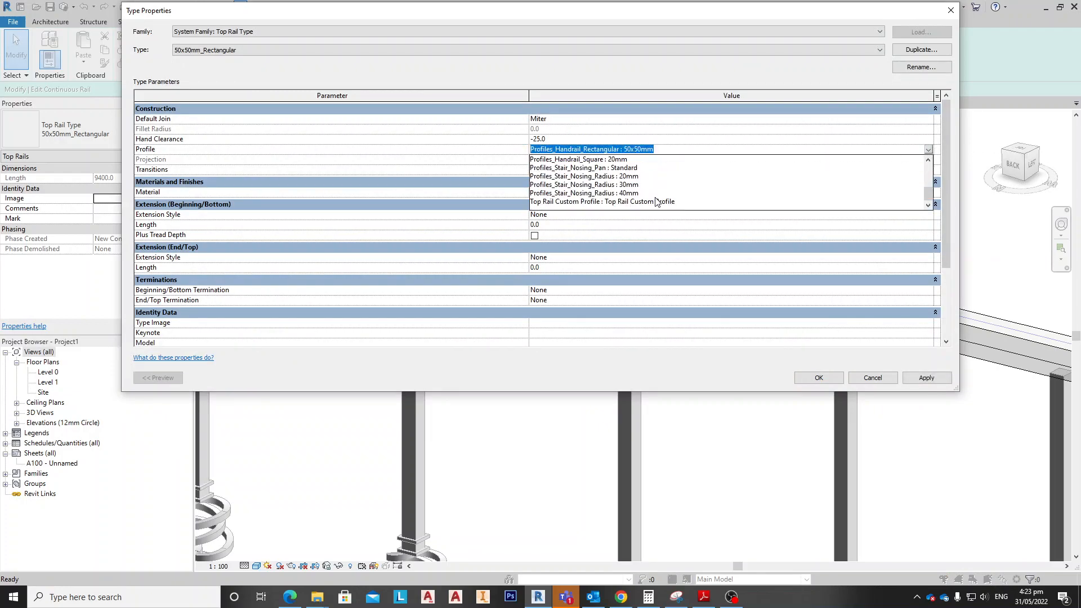
pyautogui.click(656, 202)
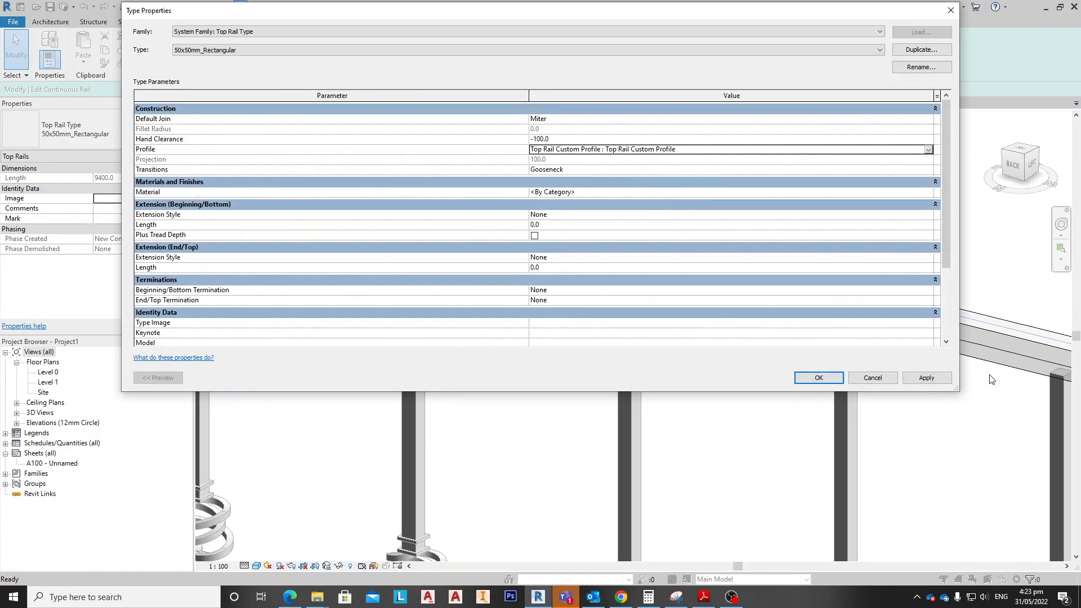
pyautogui.click(928, 378)
pyautogui.click(803, 381)
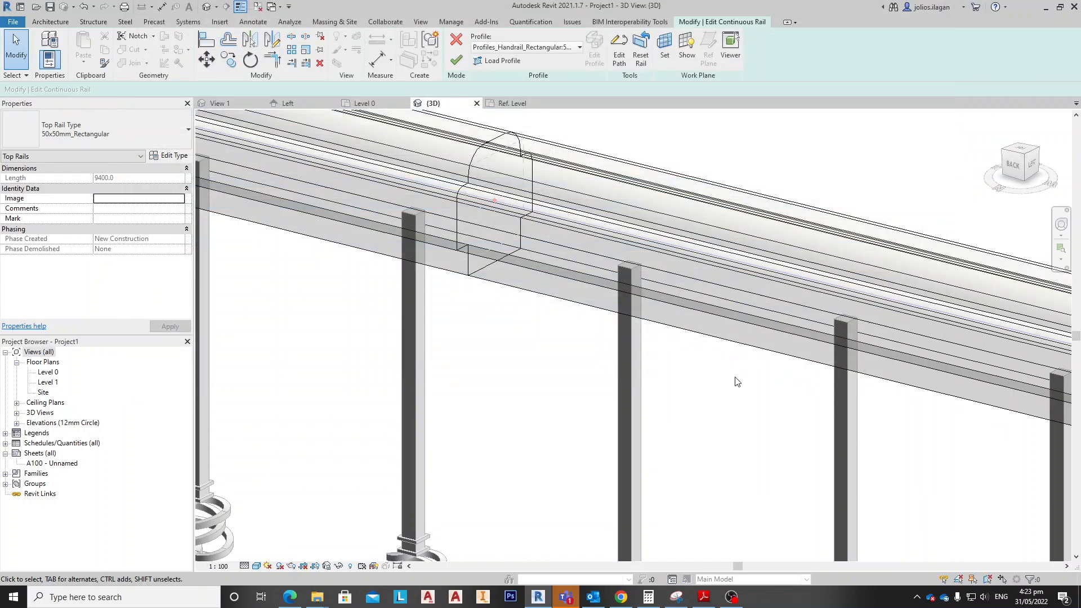
pyautogui.scroll(-6, 743, 389)
pyautogui.click(457, 60)
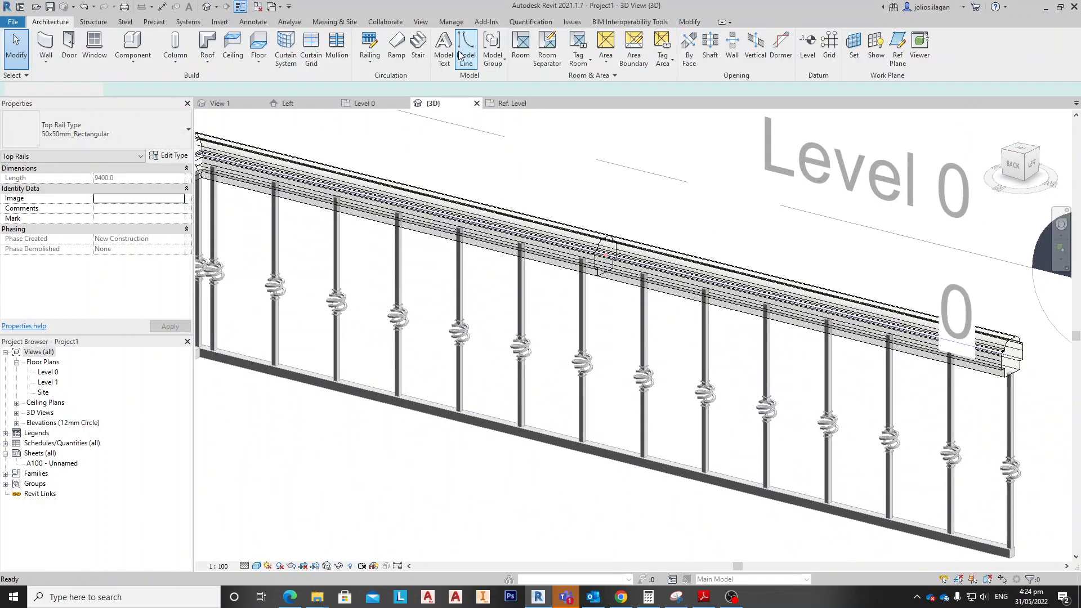
# Inspect the railing with its new top rail profile from the side and around the corner.
pyautogui.click(683, 222)
pyautogui.scroll(-3, 683, 225)
pyautogui.keyDown('shift'); pyautogui.moveTo(803, 394); pyautogui.dragTo(586, 393, button='middle'); pyautogui.keyUp('shift')
pyautogui.scroll(6, 676, 338)
pyautogui.scroll(-3, 671, 314)
pyautogui.keyDown('shift'); pyautogui.moveTo(671, 314); pyautogui.dragTo(716, 425, button='middle'); pyautogui.keyUp('shift')
pyautogui.click(709, 212)
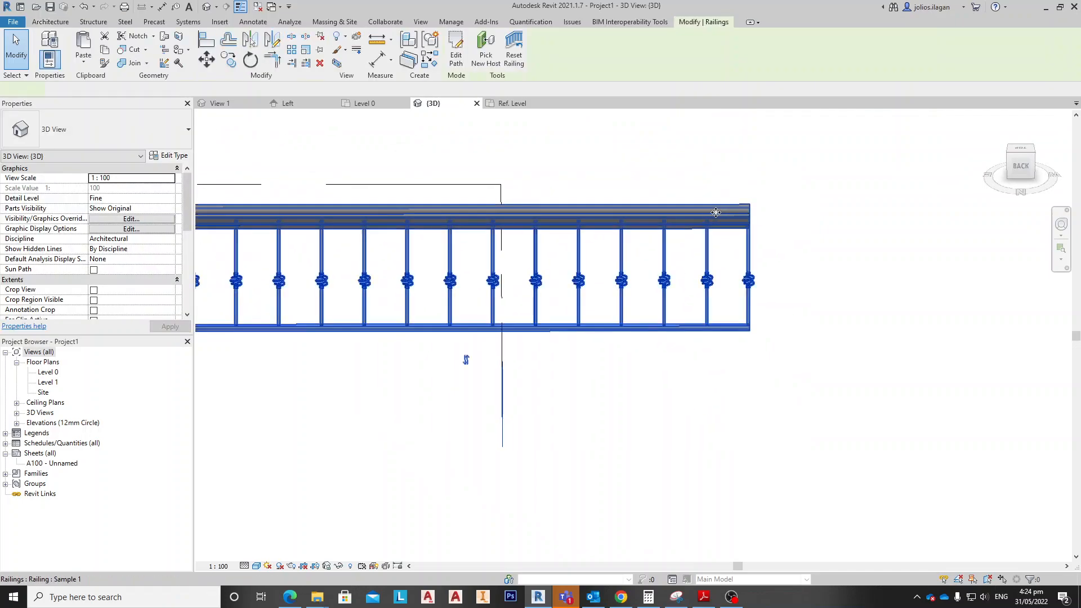
pyautogui.scroll(-2, 673, 305)
pyautogui.click(653, 360)
pyautogui.keyDown('shift'); pyautogui.moveTo(653, 372); pyautogui.dragTo(558, 408, button='middle'); pyautogui.keyUp('shift')
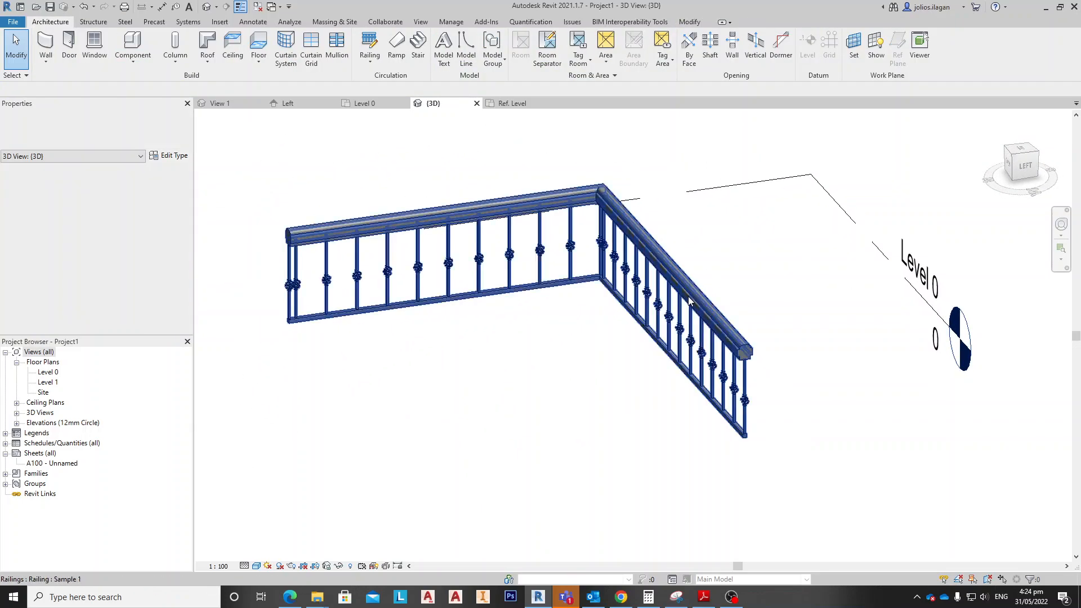
# Review the baluster placement settings of the Sample 1 railing type.
pyautogui.click(688, 327)
pyautogui.click(169, 156)
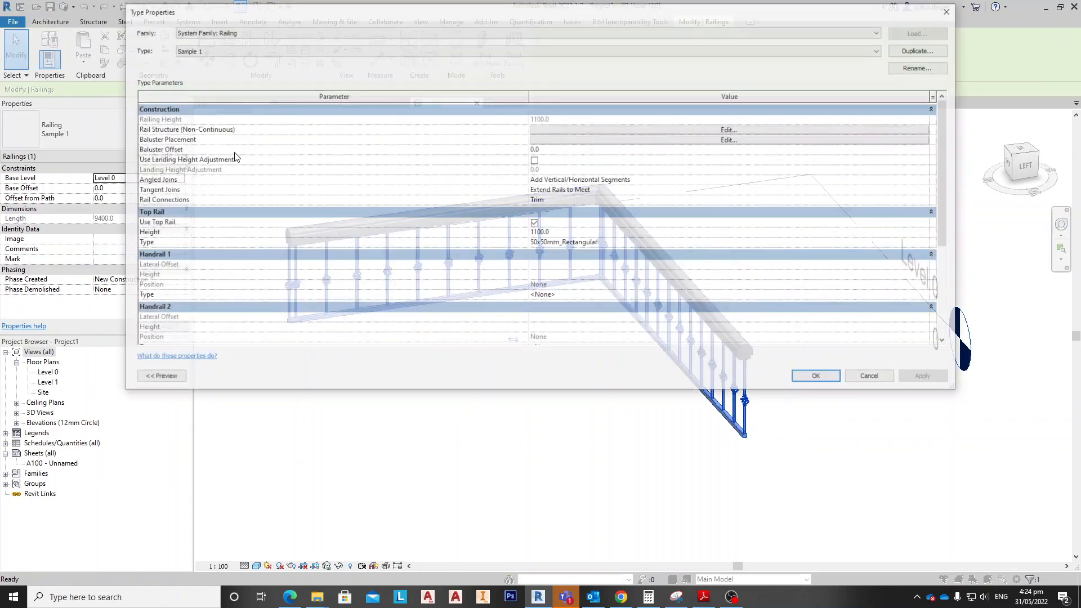
pyautogui.click(810, 138)
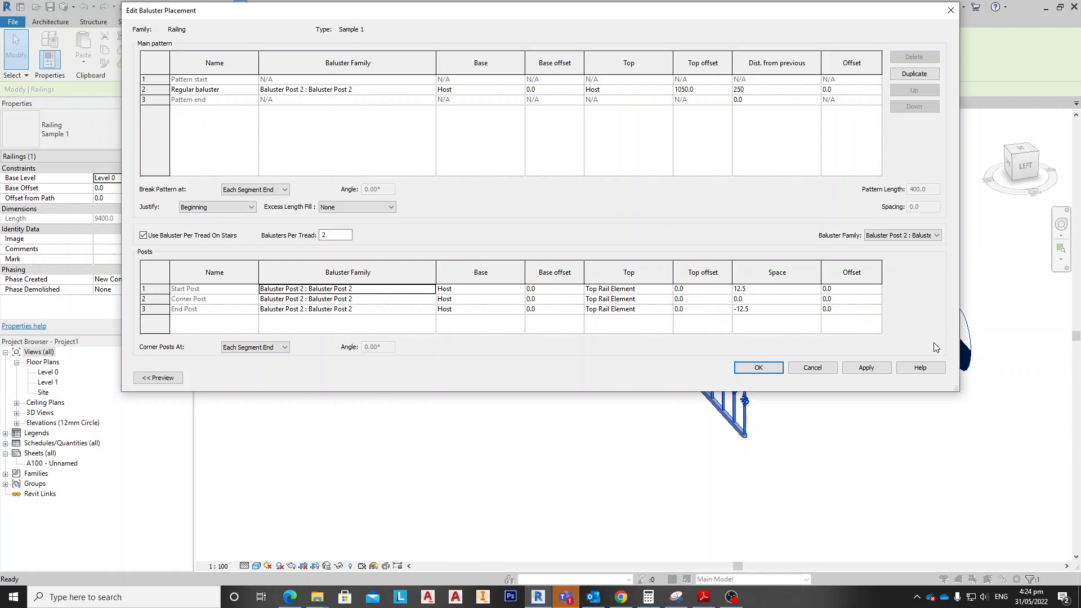
pyautogui.click(771, 369)
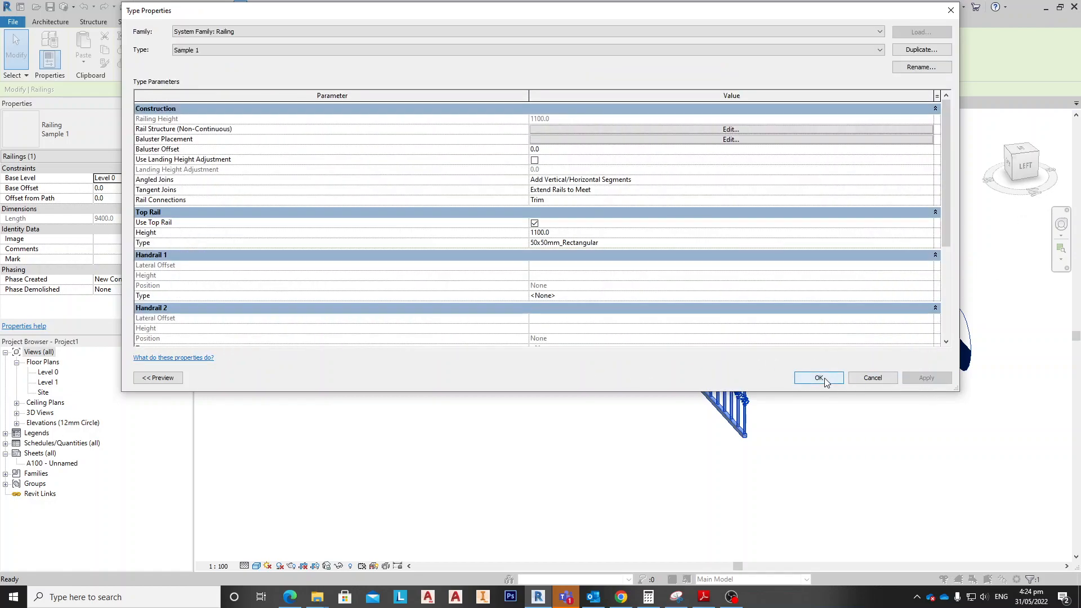
pyautogui.click(819, 378)
# Switch the 3D view's visual style to Realistic and inspect the railing's end and corner.
pyautogui.click(600, 383)
pyautogui.keyDown('shift'); pyautogui.moveTo(600, 383); pyautogui.dragTo(685, 363, button='middle'); pyautogui.keyUp('shift')
pyautogui.scroll(4, 523, 382)
pyautogui.scroll(3, 674, 400)
pyautogui.keyDown('shift'); pyautogui.moveTo(731, 439); pyautogui.dragTo(648, 462, button='middle'); pyautogui.keyUp('shift')
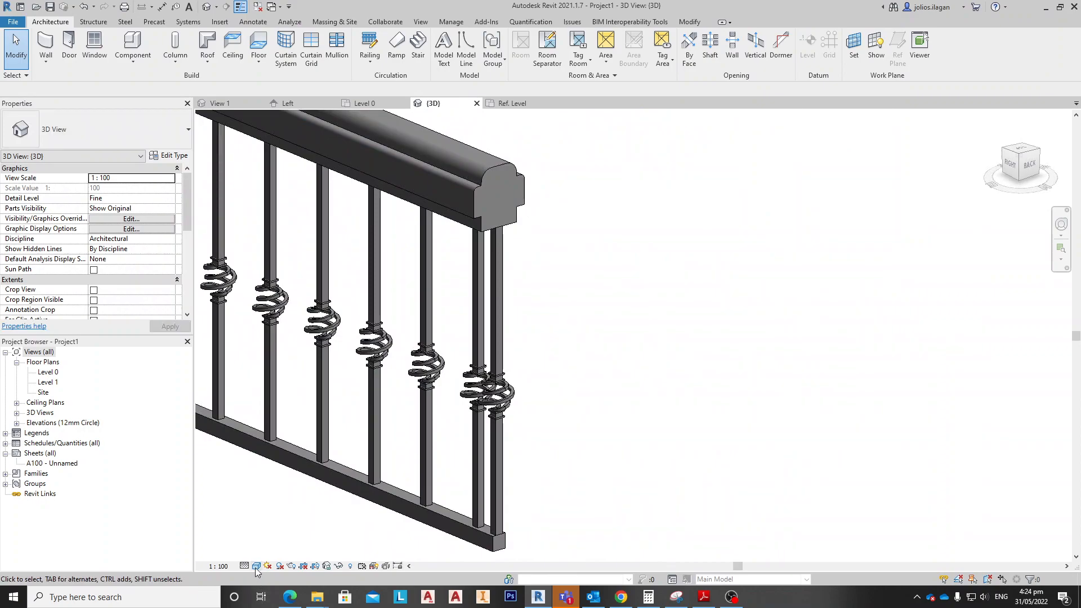
pyautogui.click(256, 566)
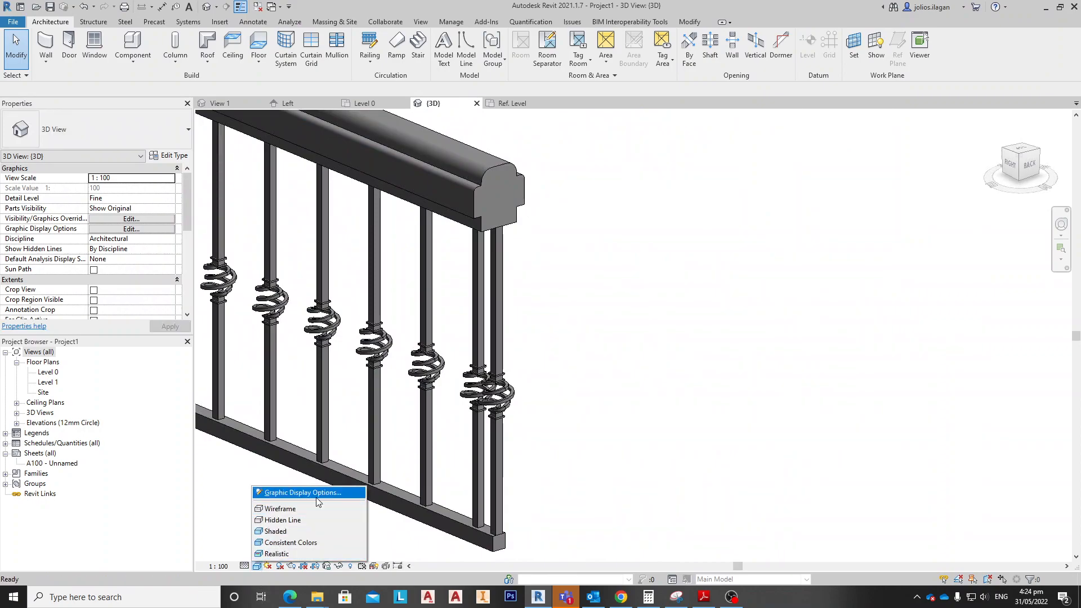
pyautogui.click(289, 555)
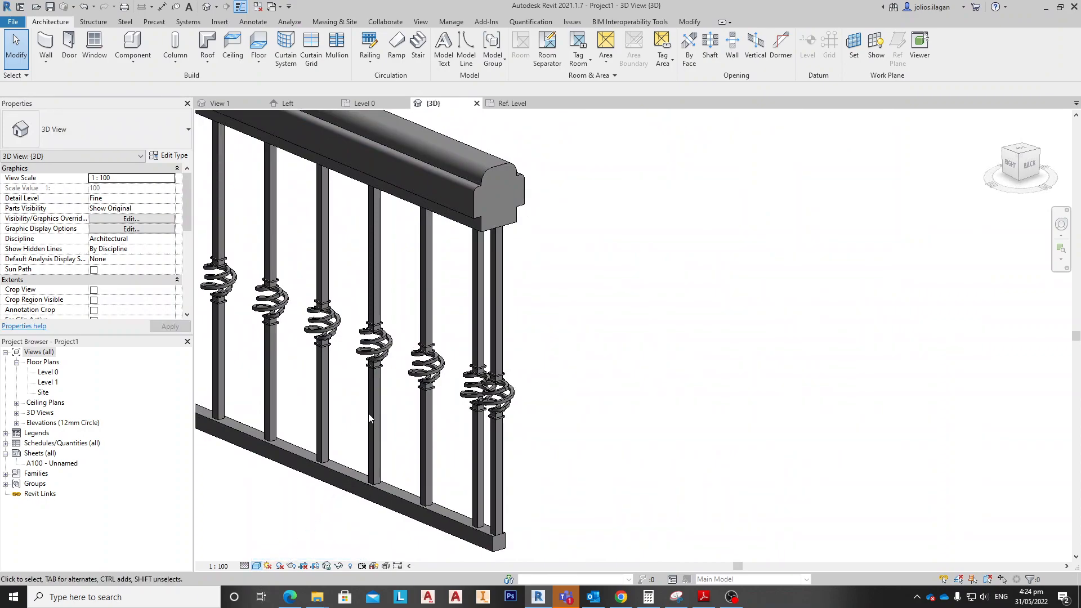
pyautogui.scroll(-4, 586, 311)
pyautogui.keyDown('shift'); pyautogui.moveTo(591, 332); pyautogui.dragTo(745, 403, button='middle'); pyautogui.keyUp('shift')
pyautogui.scroll(3, 566, 338)
pyautogui.keyDown('shift'); pyautogui.moveTo(613, 405); pyautogui.dragTo(645, 416, button='middle'); pyautogui.keyUp('shift')
pyautogui.moveTo(801, 512); pyautogui.dragTo(508, 378, button='middle')
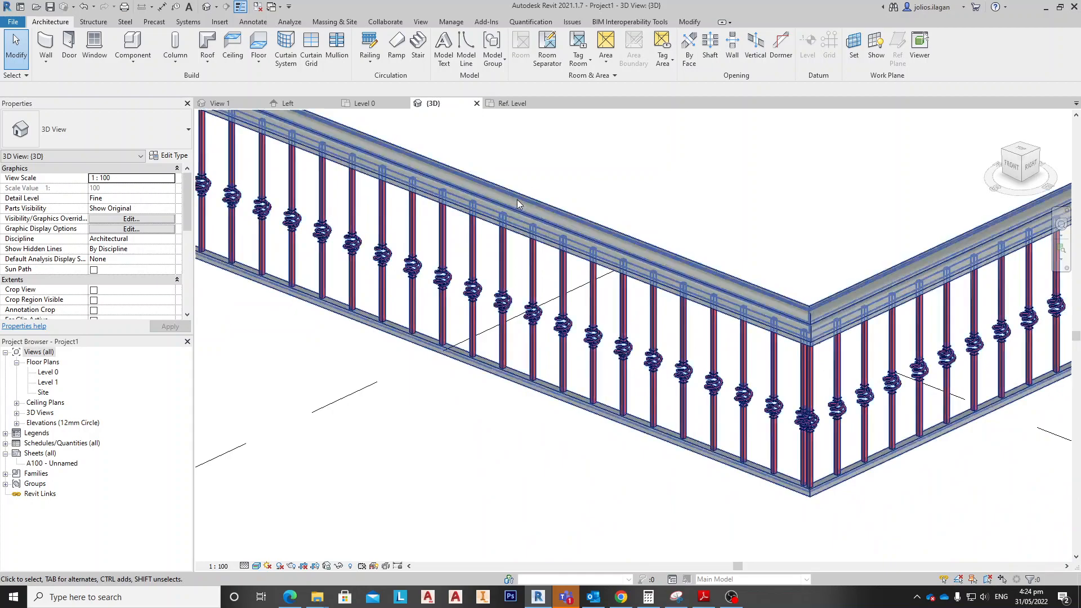